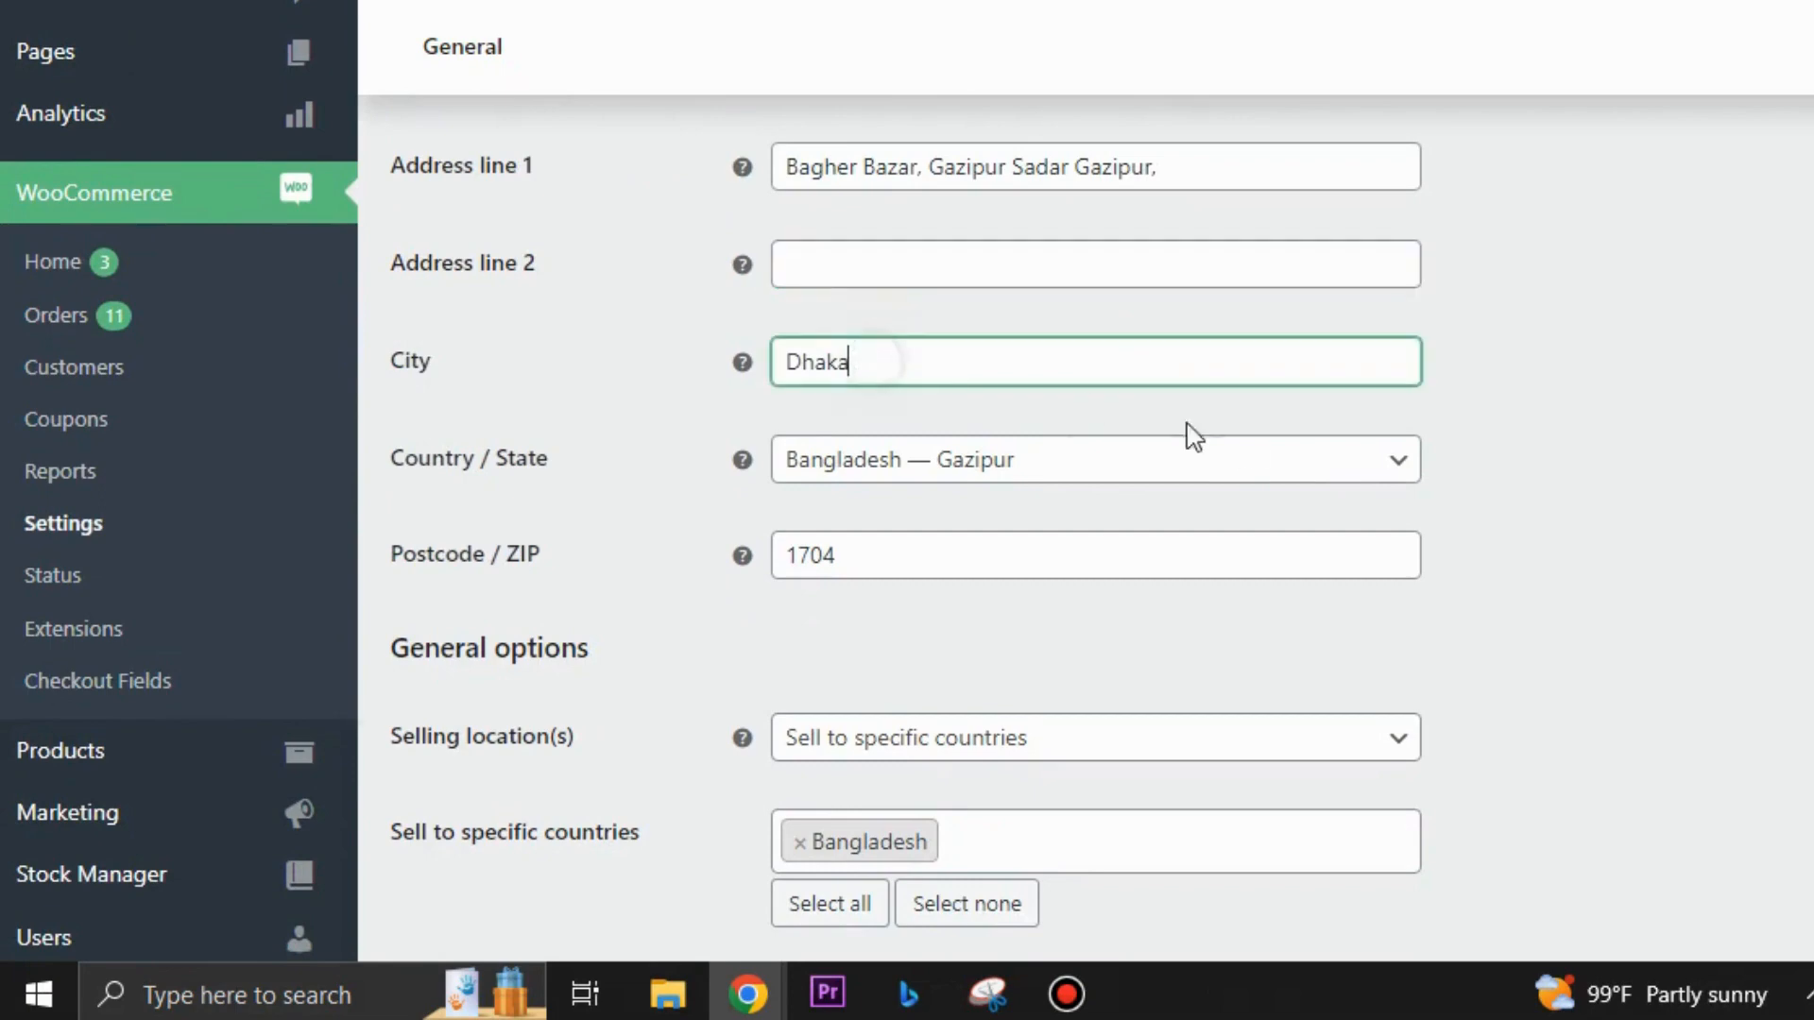
- Review the store's country/state choices, postcode, selling countries and shipping location options in the general settings
{"action": "scroll", "coordinate": [1180, 425], "scroll_direction": "down", "scroll_amount": 2}
{"action": "left_click", "coordinate": [1070, 298]}
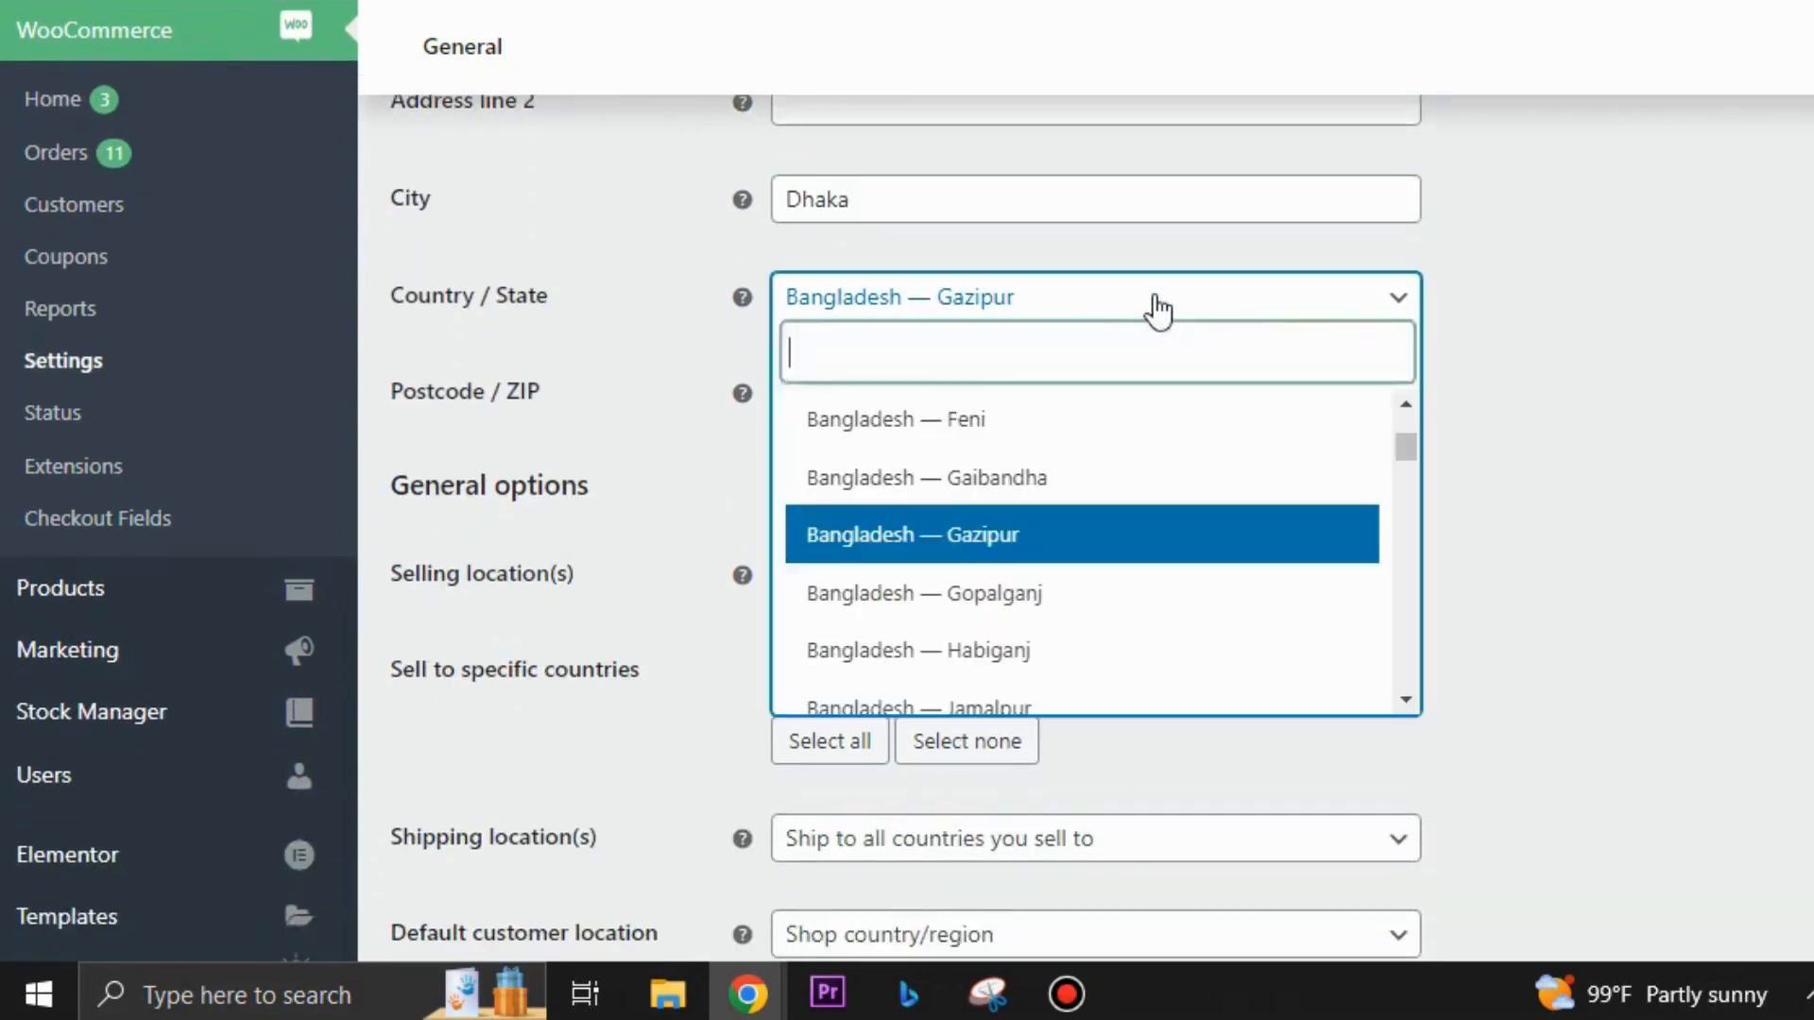
{"action": "left_click", "coordinate": [1696, 458]}
{"action": "left_click", "coordinate": [921, 379]}
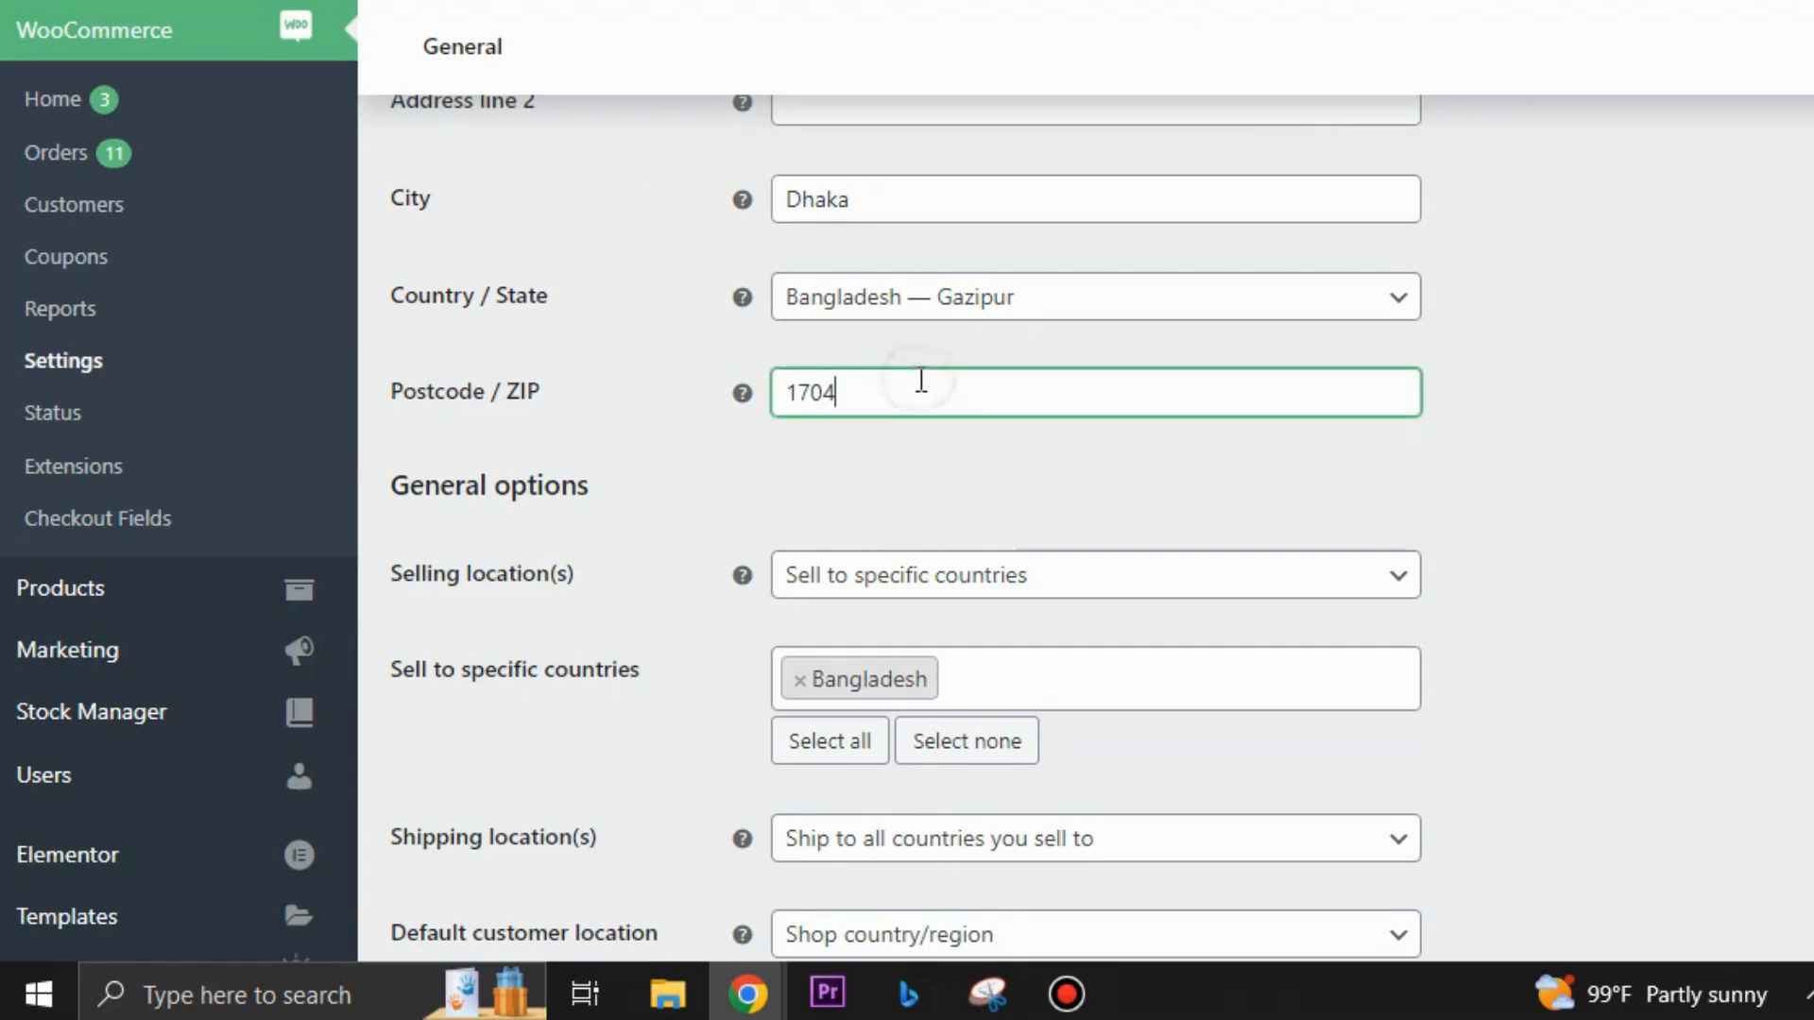
{"action": "left_click", "coordinate": [1555, 498]}
{"action": "scroll", "coordinate": [1552, 500], "scroll_direction": "down", "scroll_amount": 2}
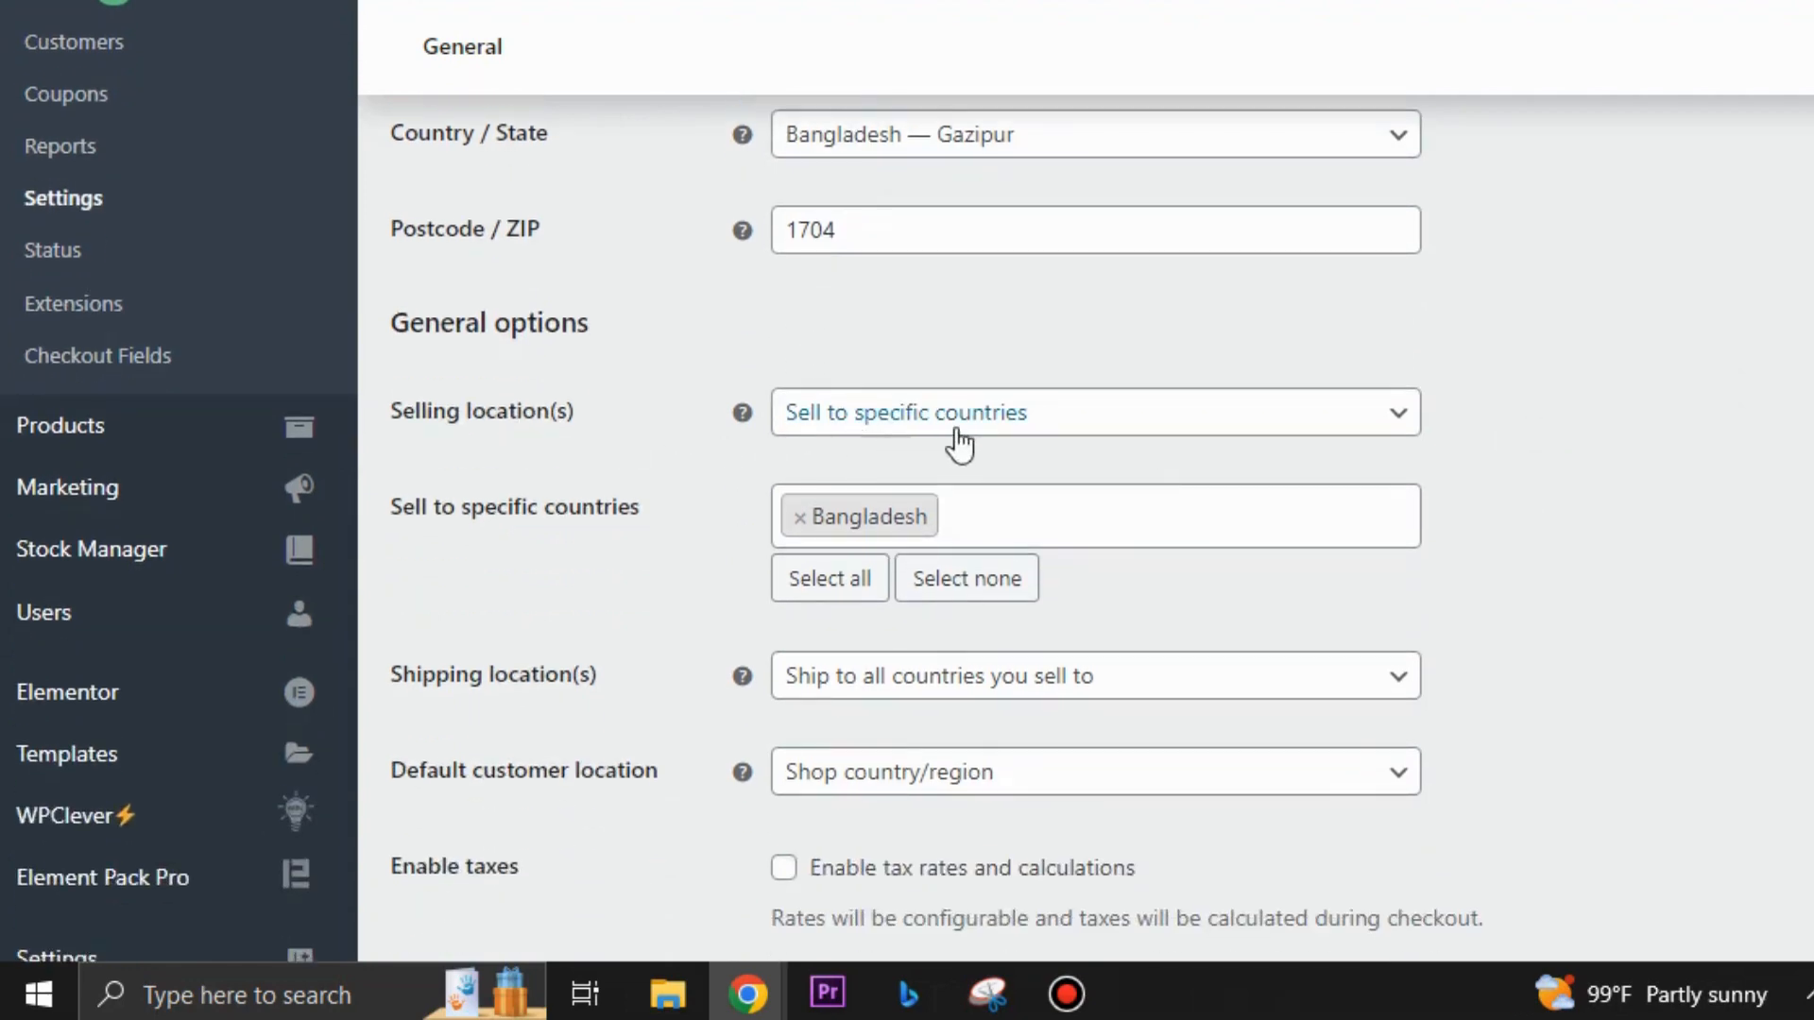
{"action": "scroll", "coordinate": [1164, 449], "scroll_direction": "down", "scroll_amount": 2}
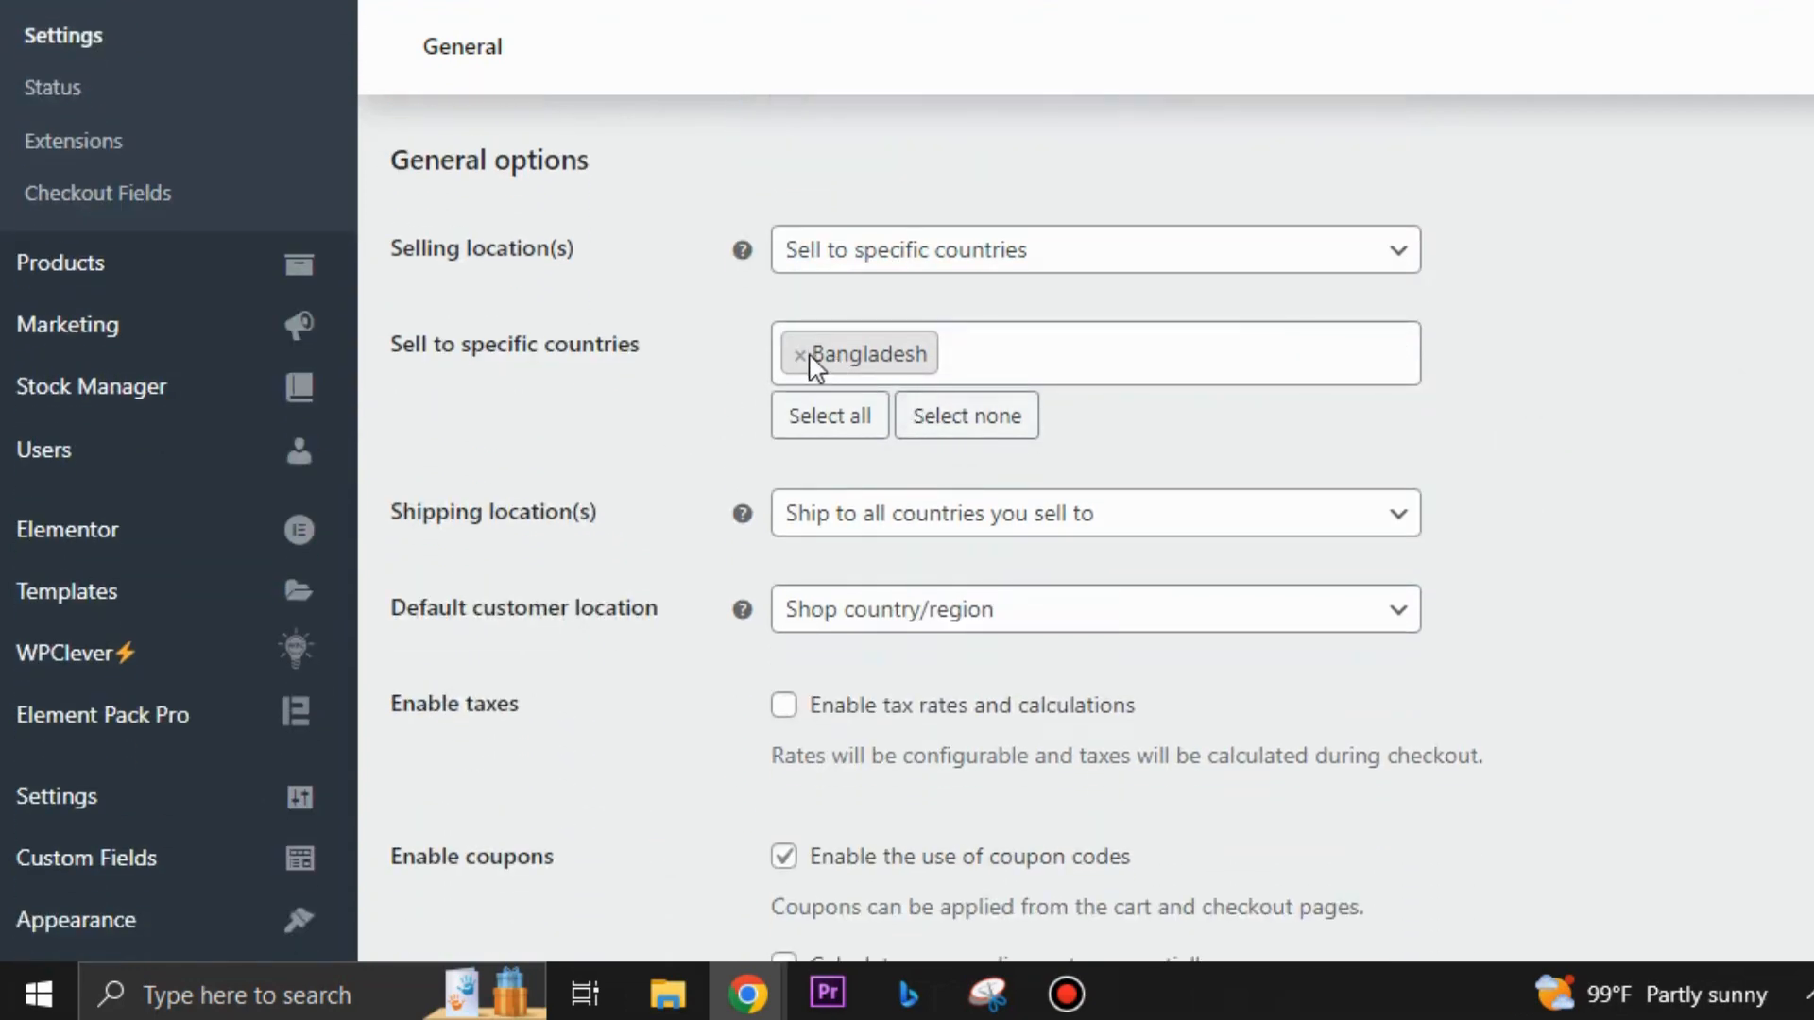
{"action": "scroll", "coordinate": [1145, 435], "scroll_direction": "down", "scroll_amount": 2}
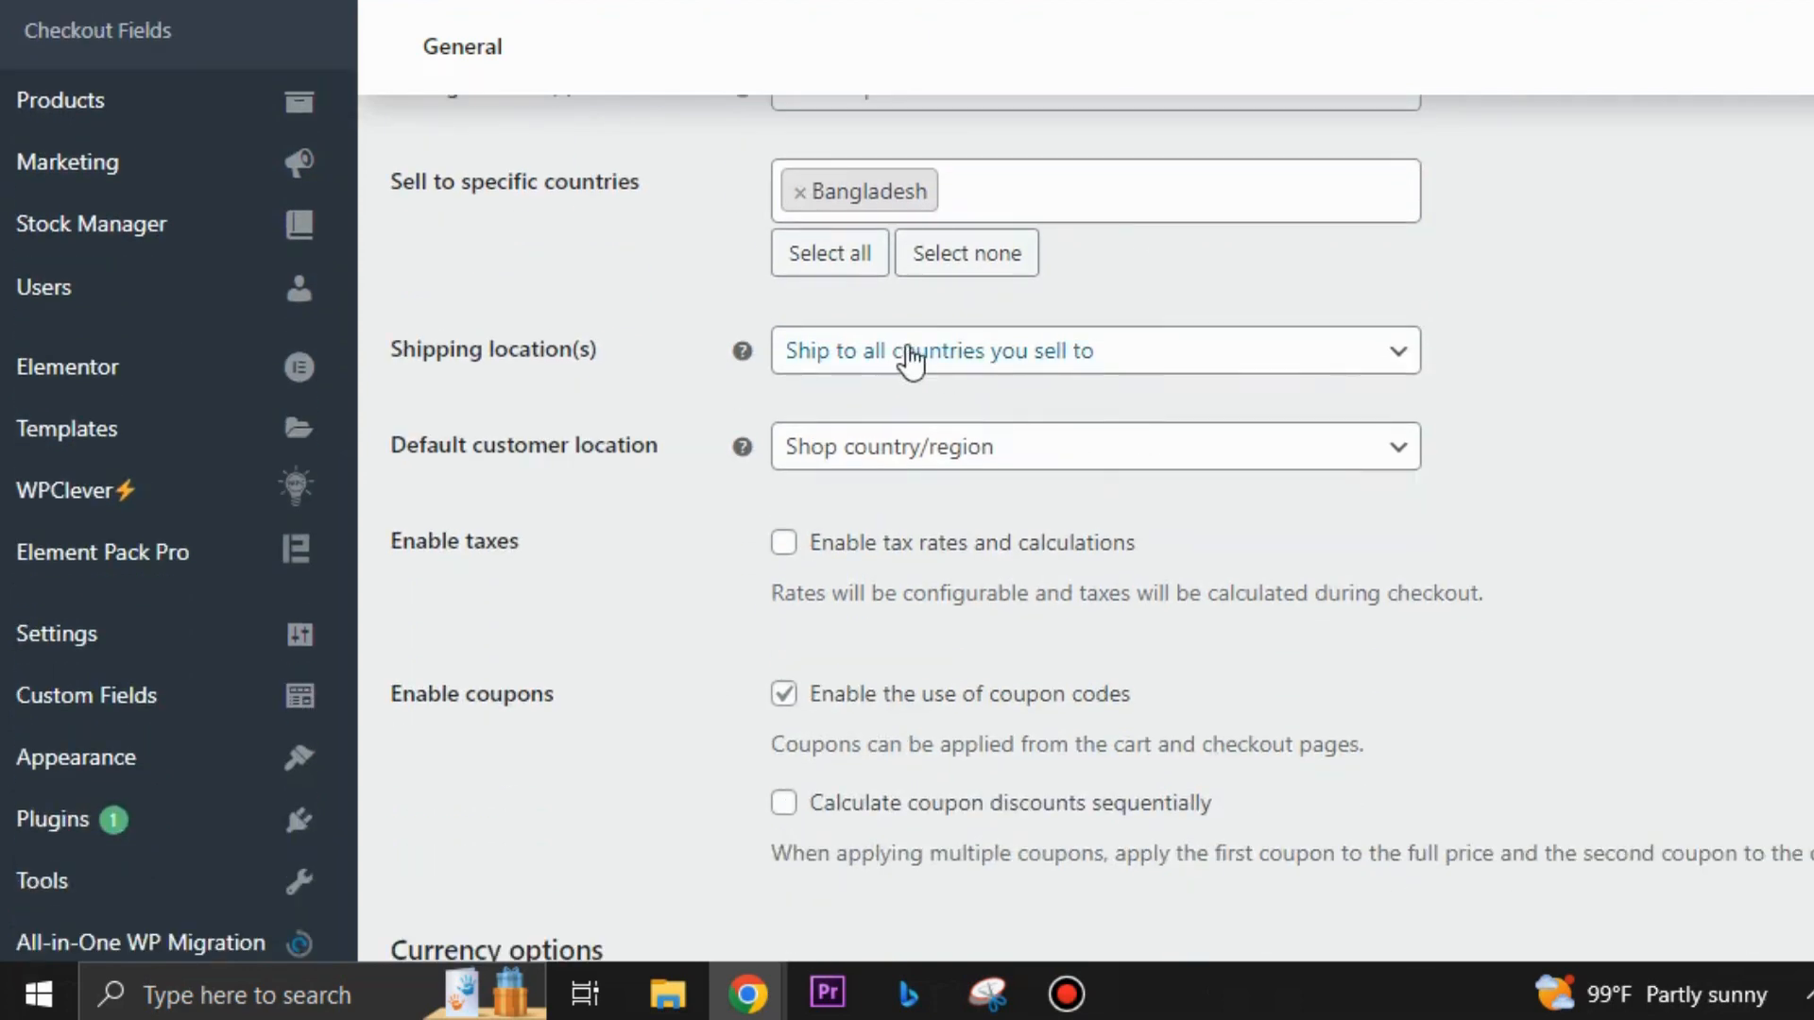
{"action": "left_click", "coordinate": [1398, 376]}
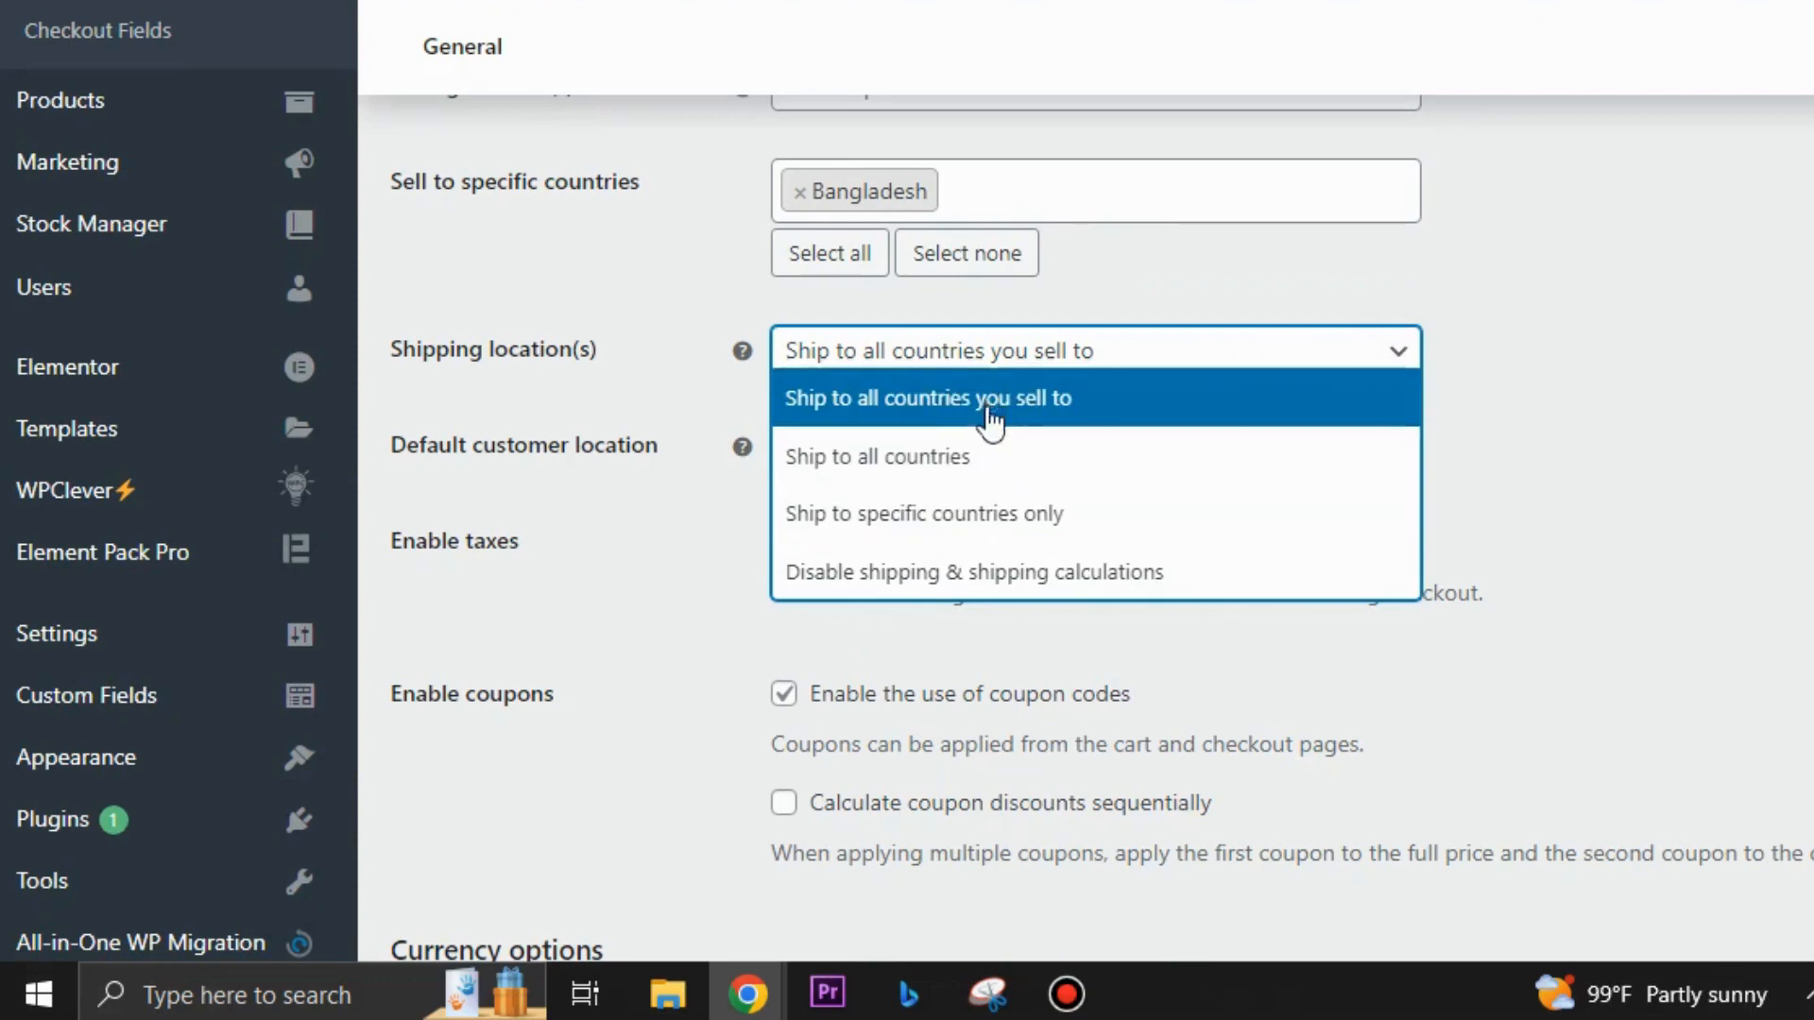
{"action": "left_click", "coordinate": [1662, 446]}
{"action": "scroll", "coordinate": [1668, 448], "scroll_direction": "down", "scroll_amount": 2}
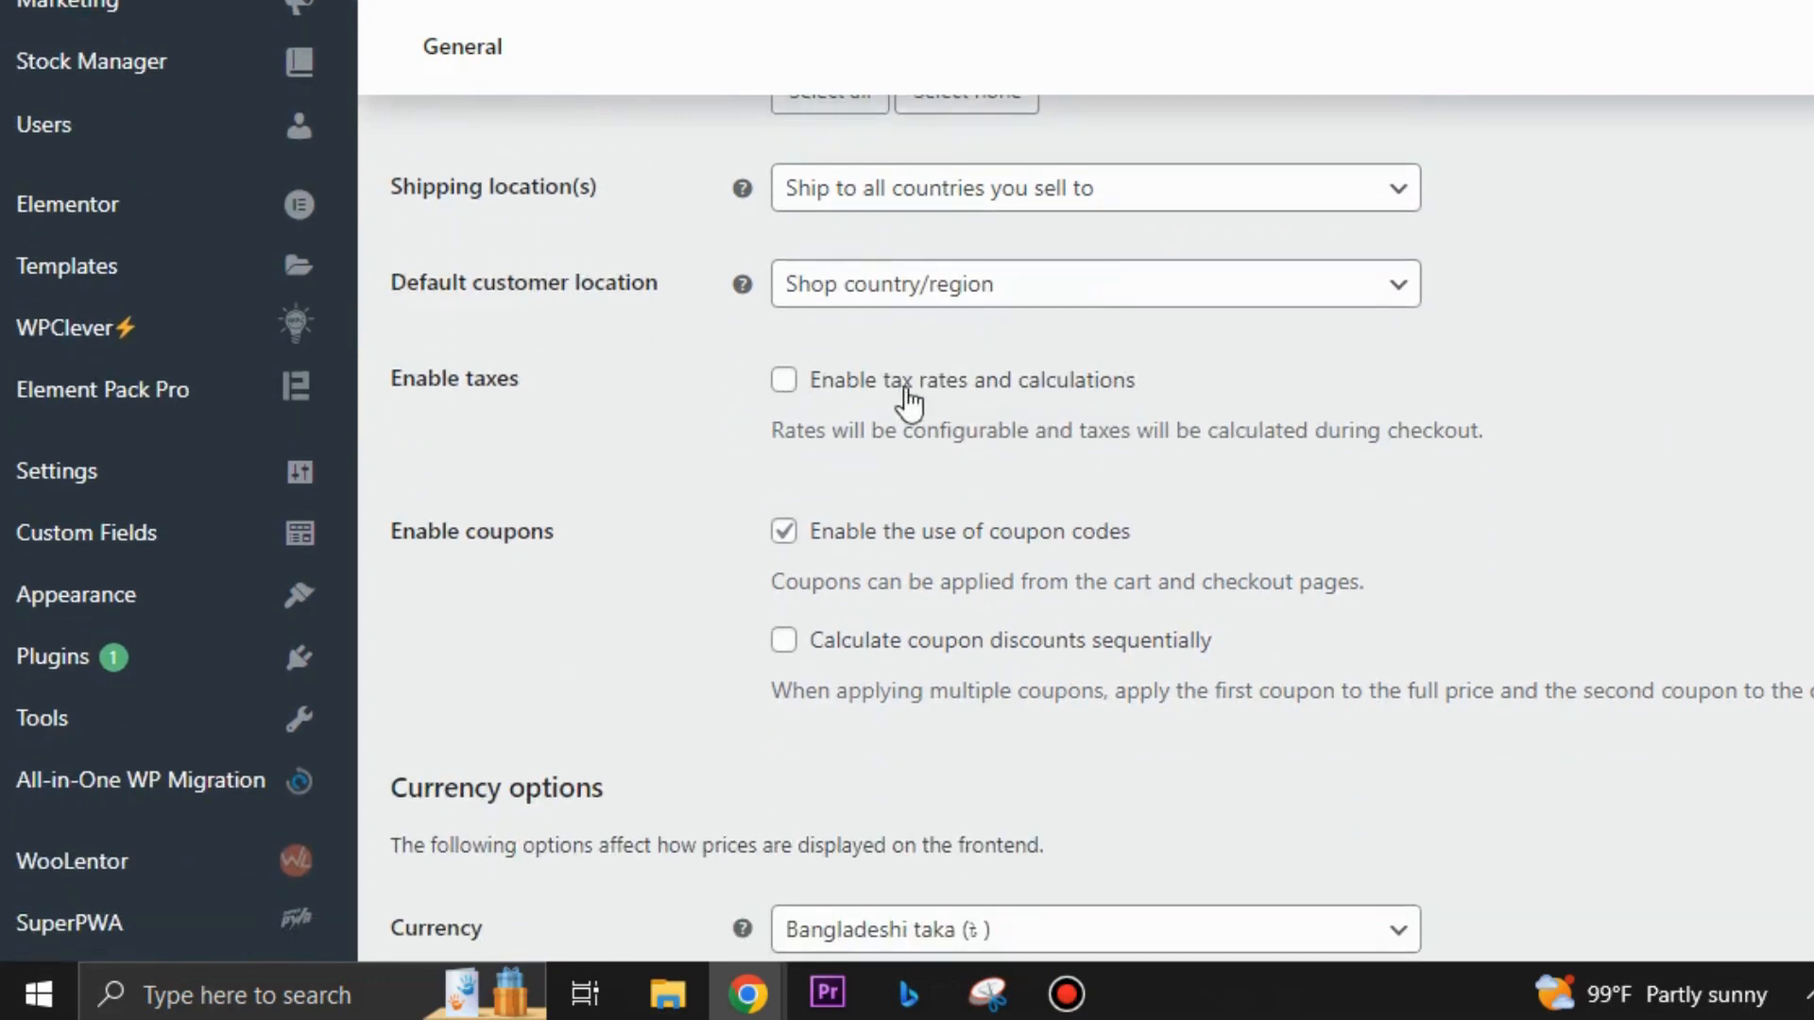
- Switch the store currency to Barbadian dollar and back to Bangladeshi taka
{"action": "scroll", "coordinate": [1037, 483], "scroll_direction": "down", "scroll_amount": 6}
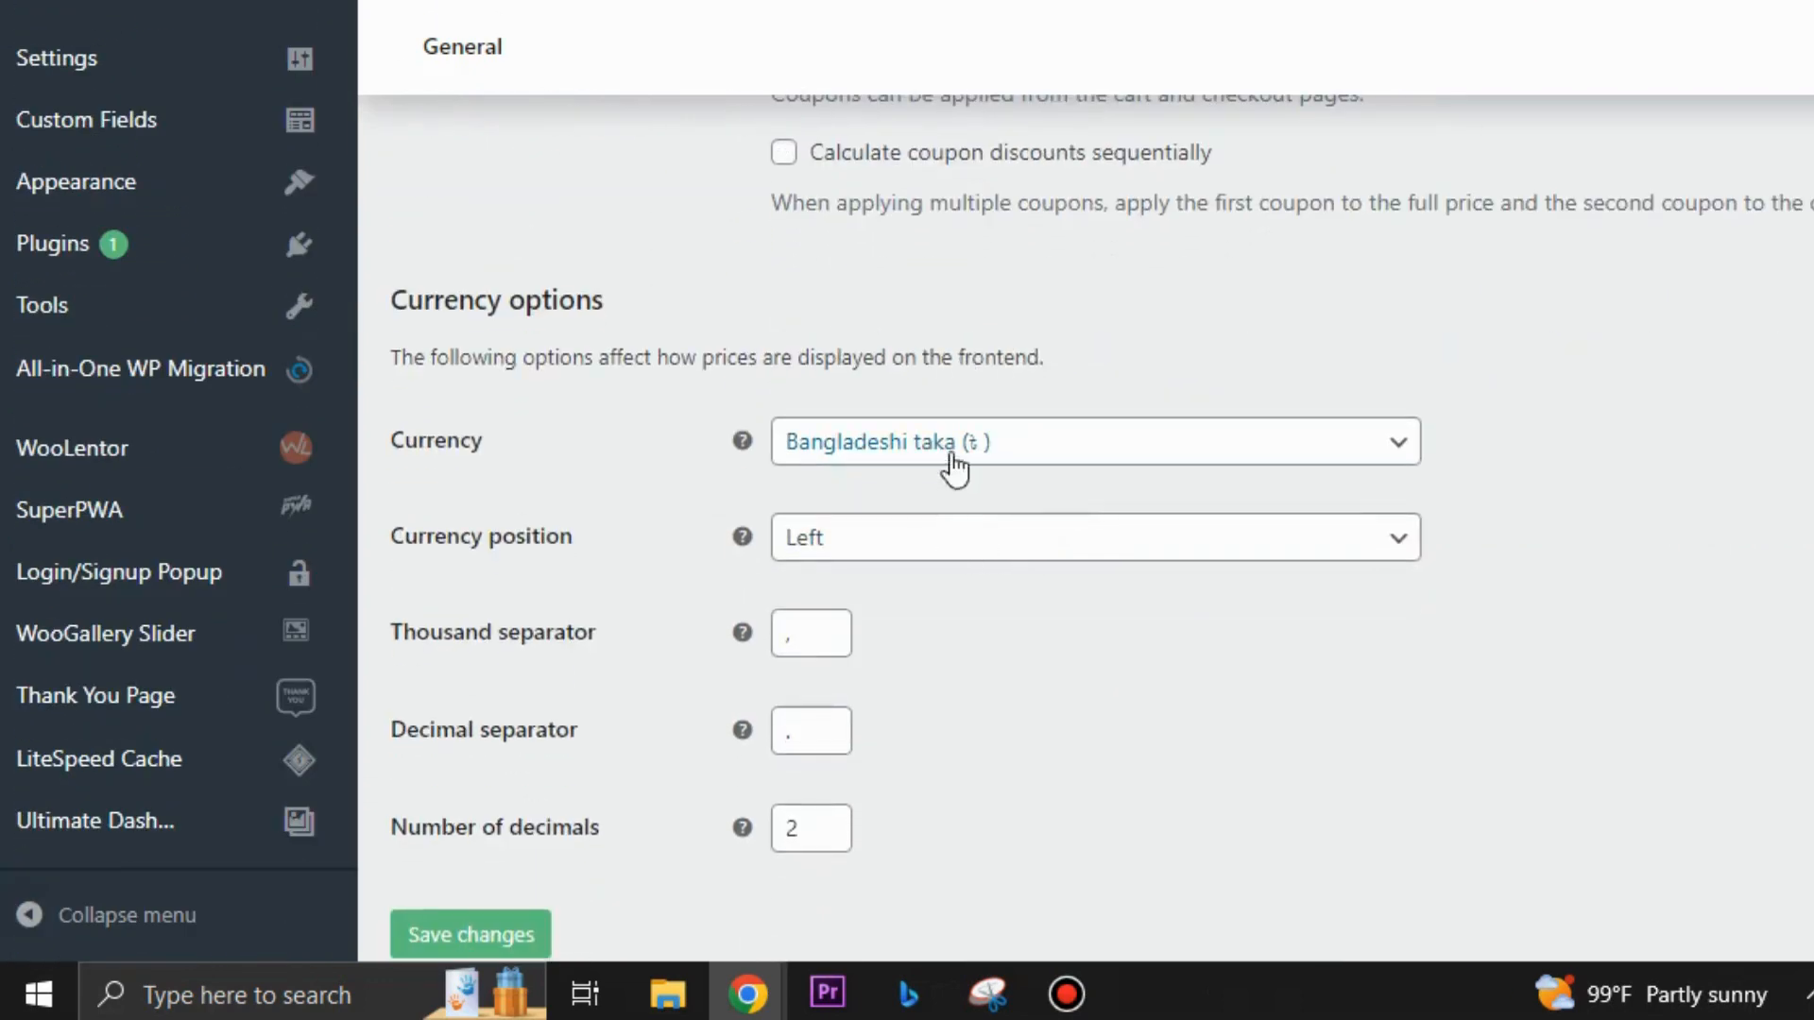
{"action": "left_click", "coordinate": [1389, 453]}
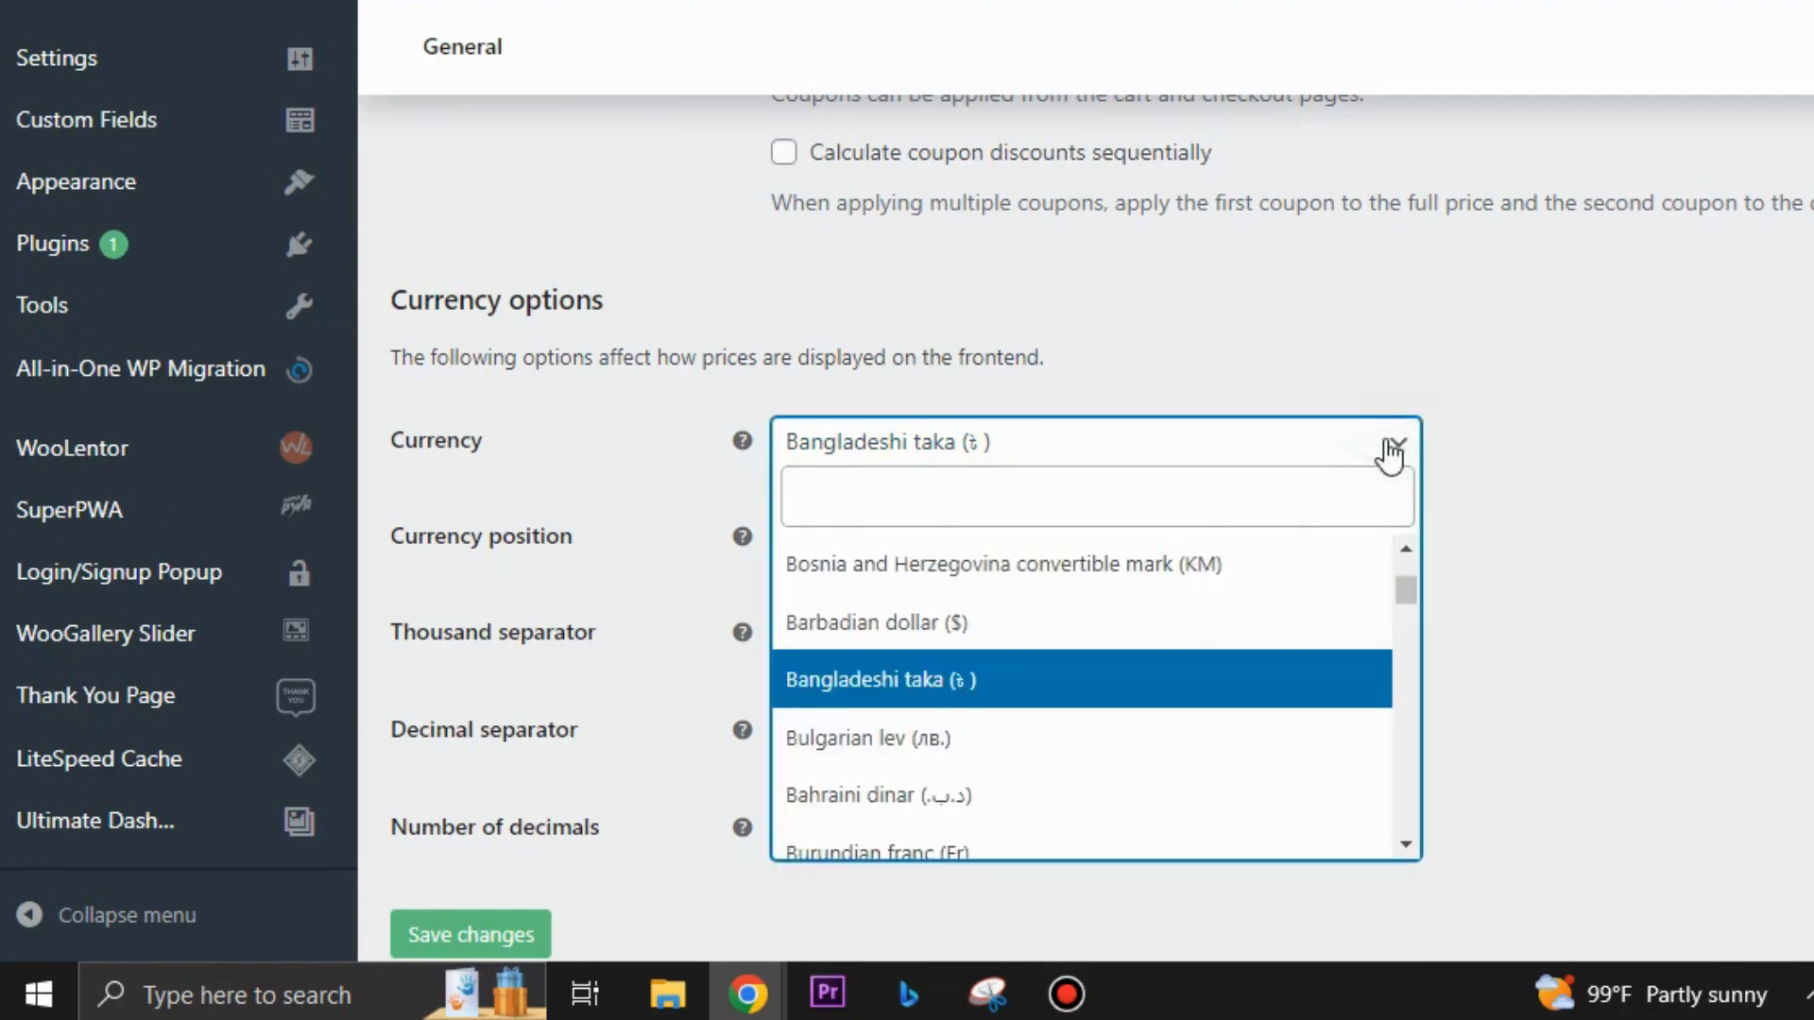
{"action": "left_click", "coordinate": [973, 625]}
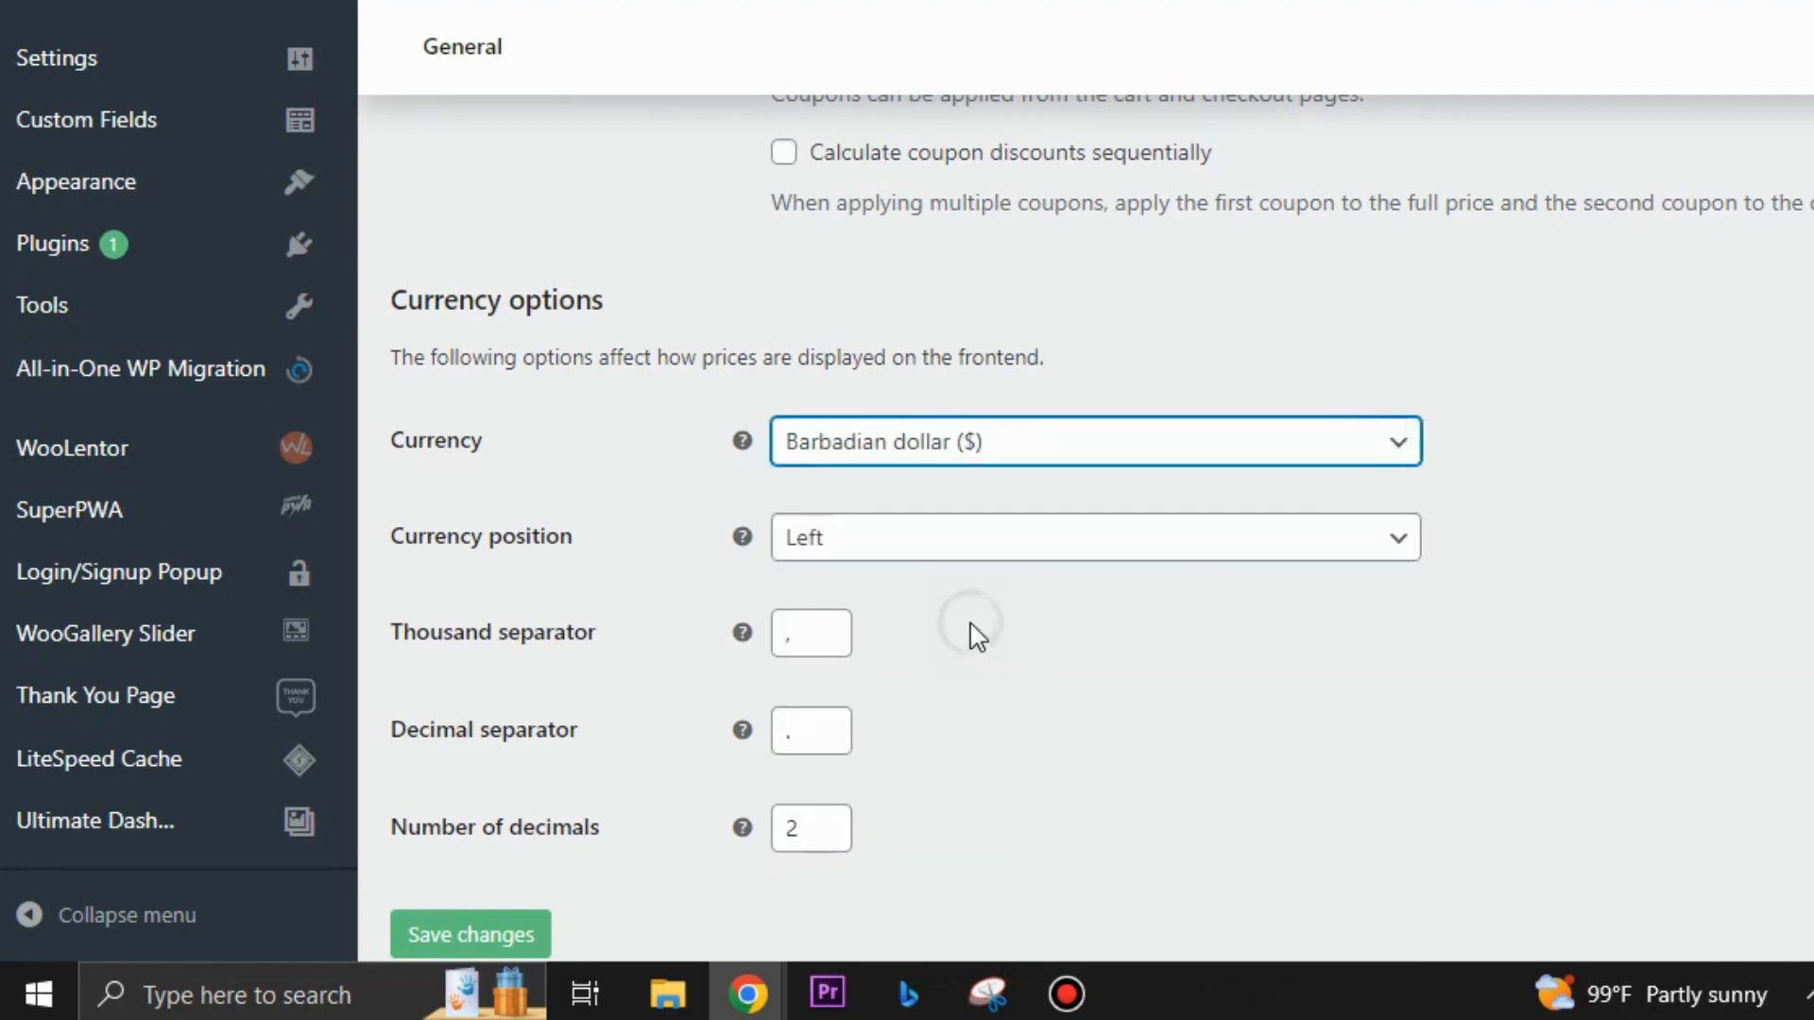
{"action": "left_click", "coordinate": [1417, 460]}
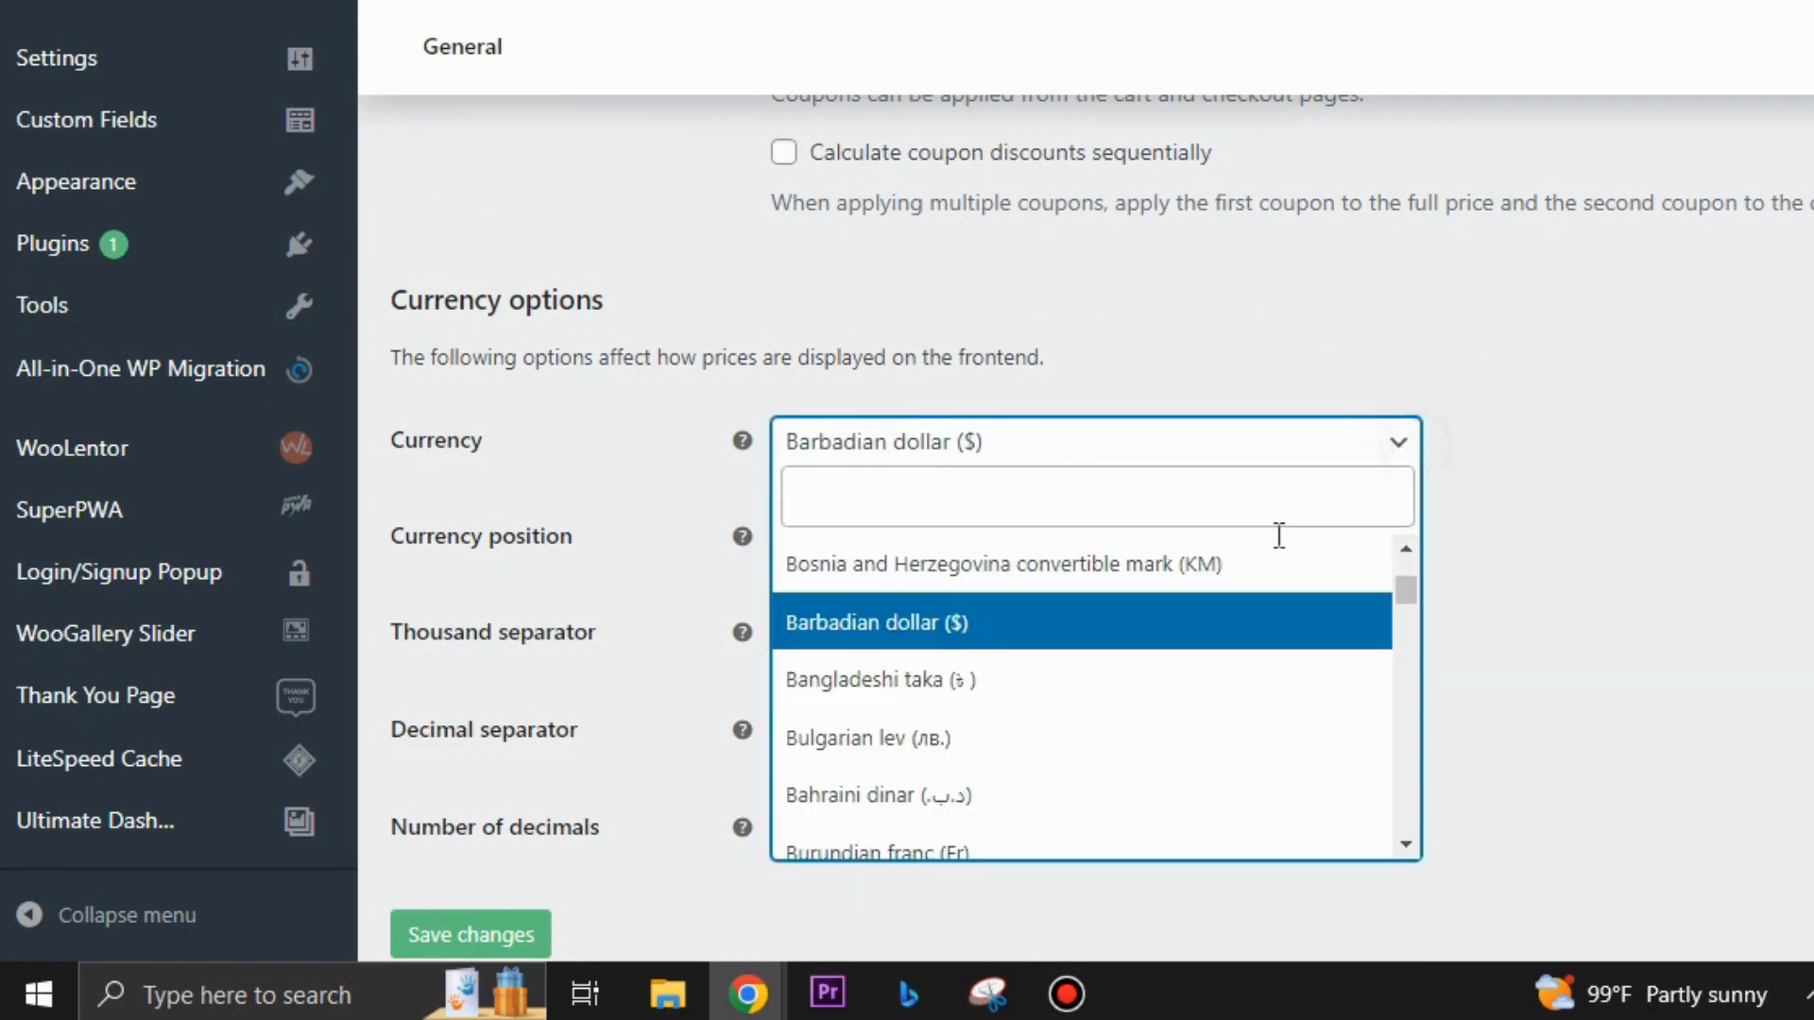
{"action": "left_click", "coordinate": [933, 694]}
- Set the currency position to Right in the currency options
{"action": "scroll", "coordinate": [1276, 559], "scroll_direction": "down", "scroll_amount": 2}
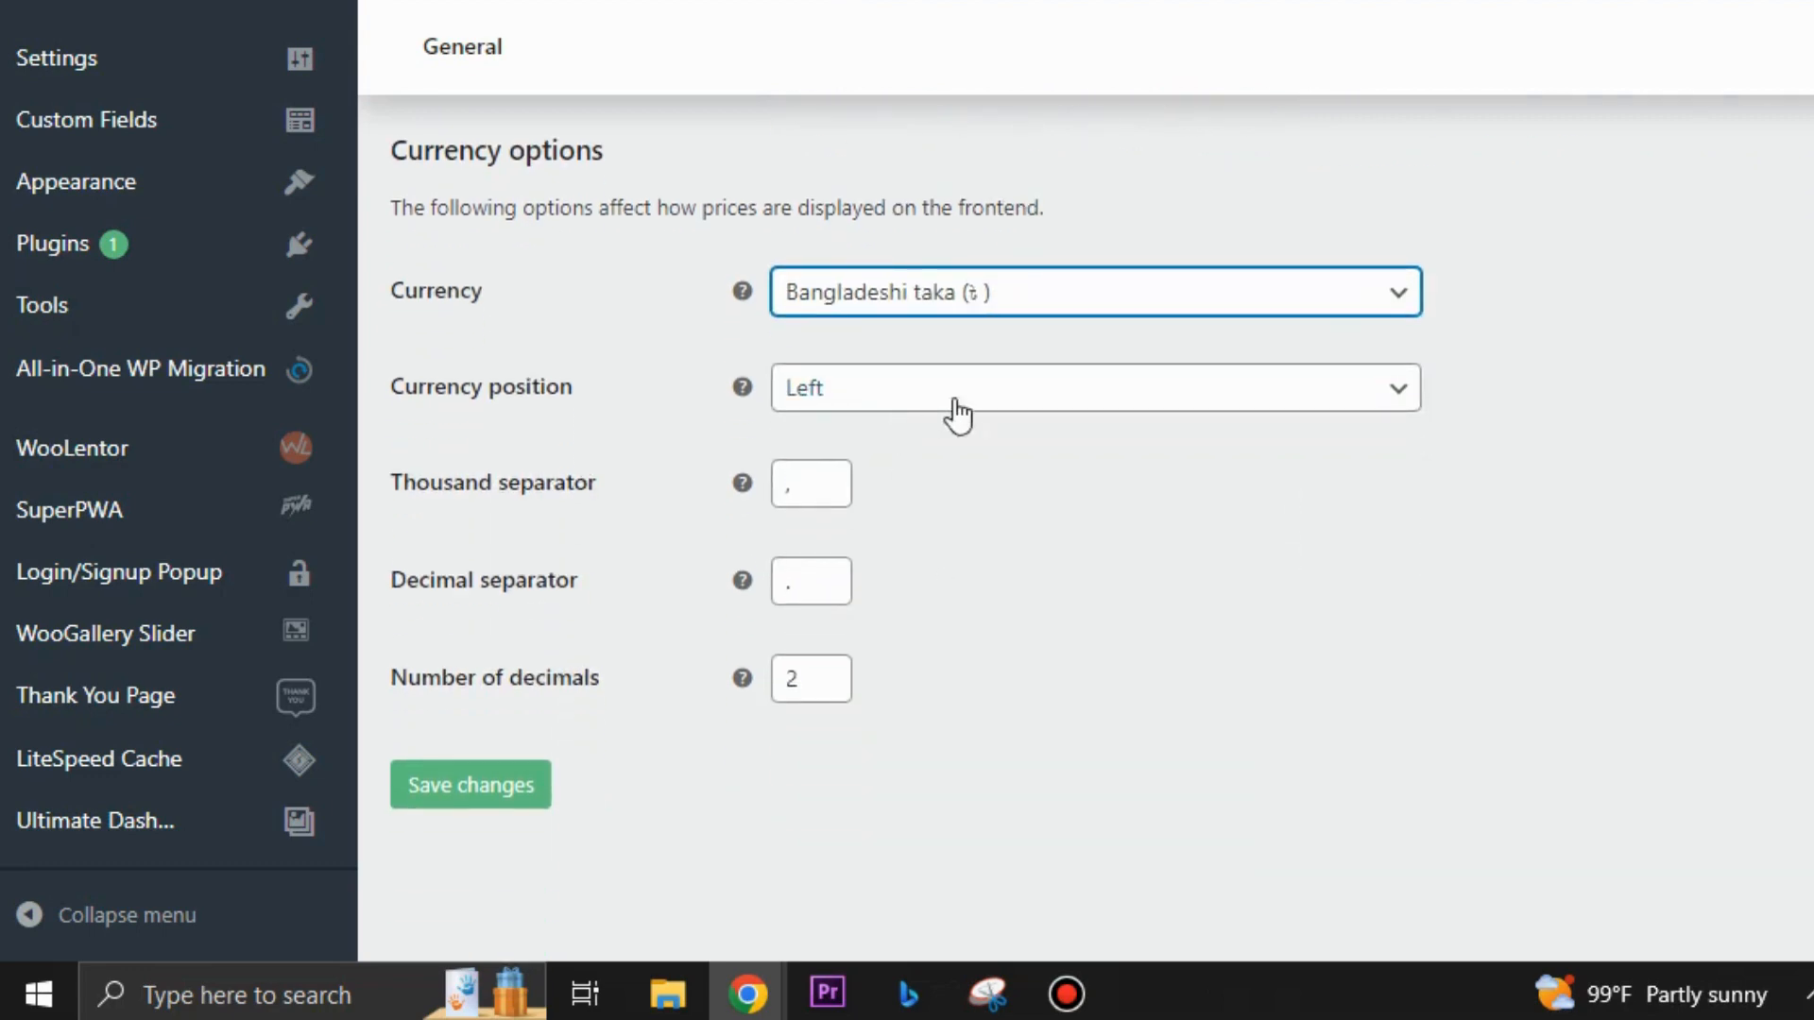
{"action": "left_click", "coordinate": [1401, 387]}
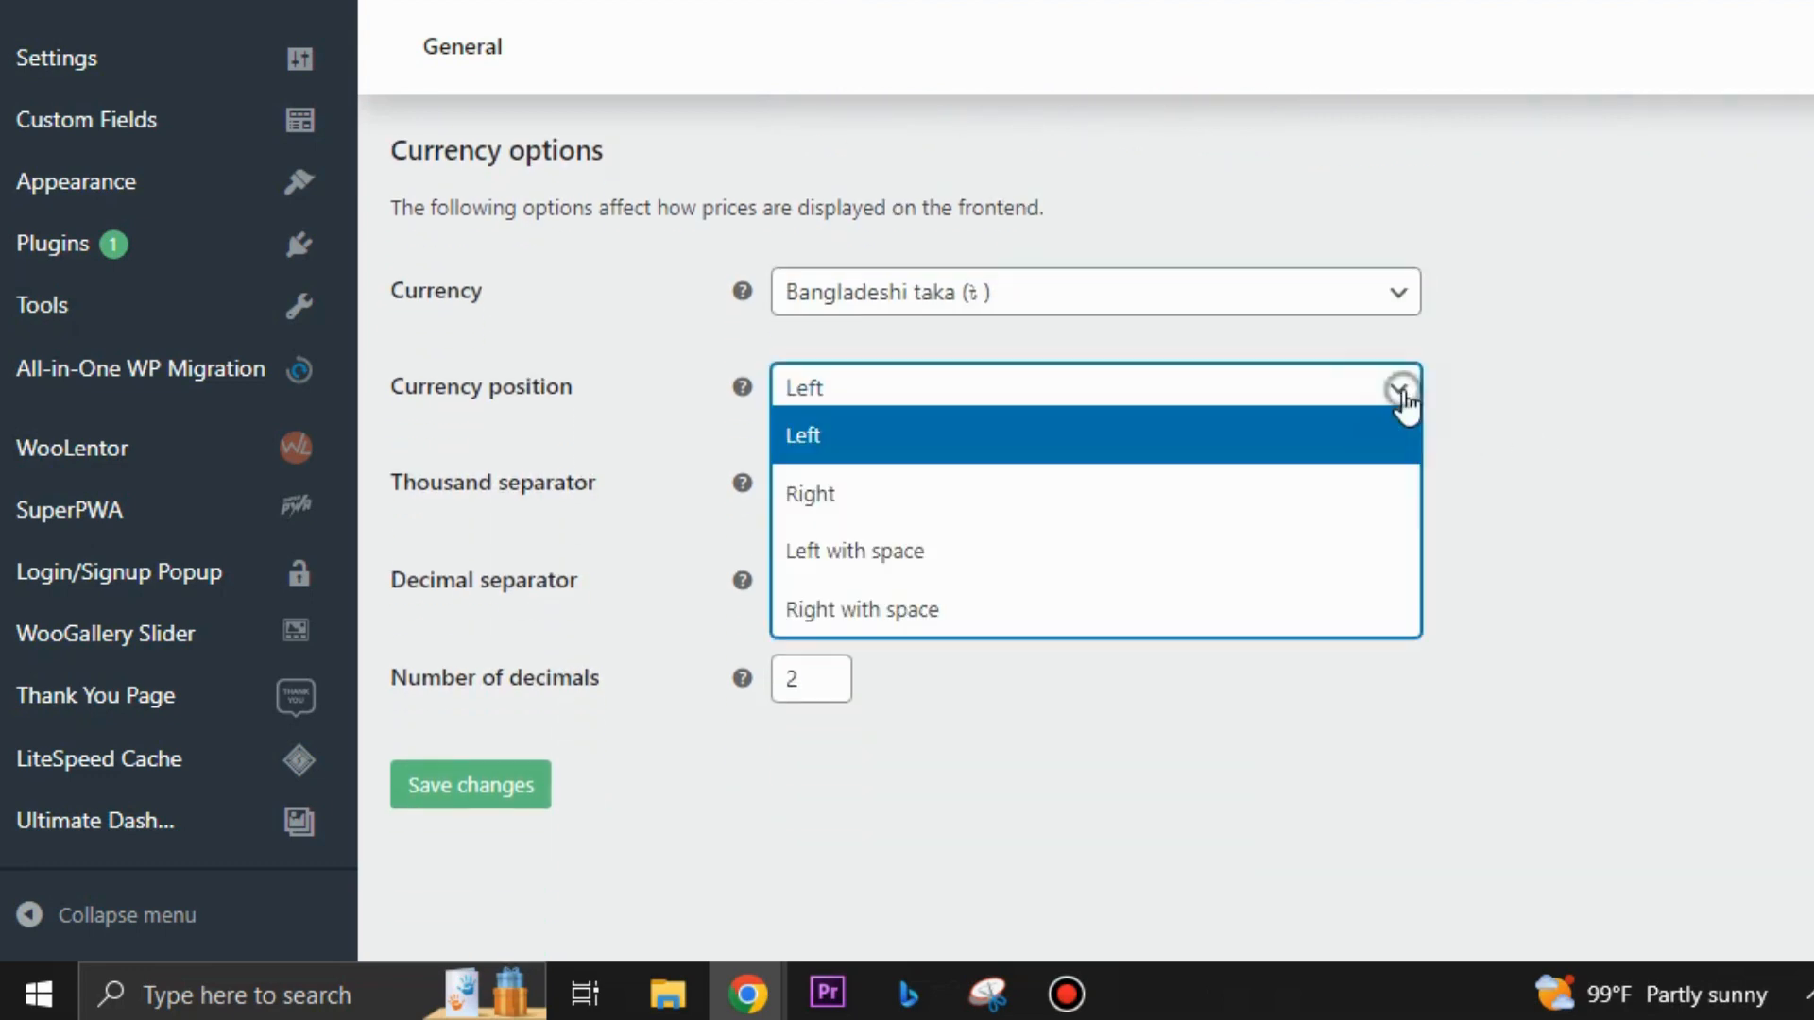
{"action": "left_click", "coordinate": [819, 493]}
{"action": "left_click", "coordinate": [1415, 399]}
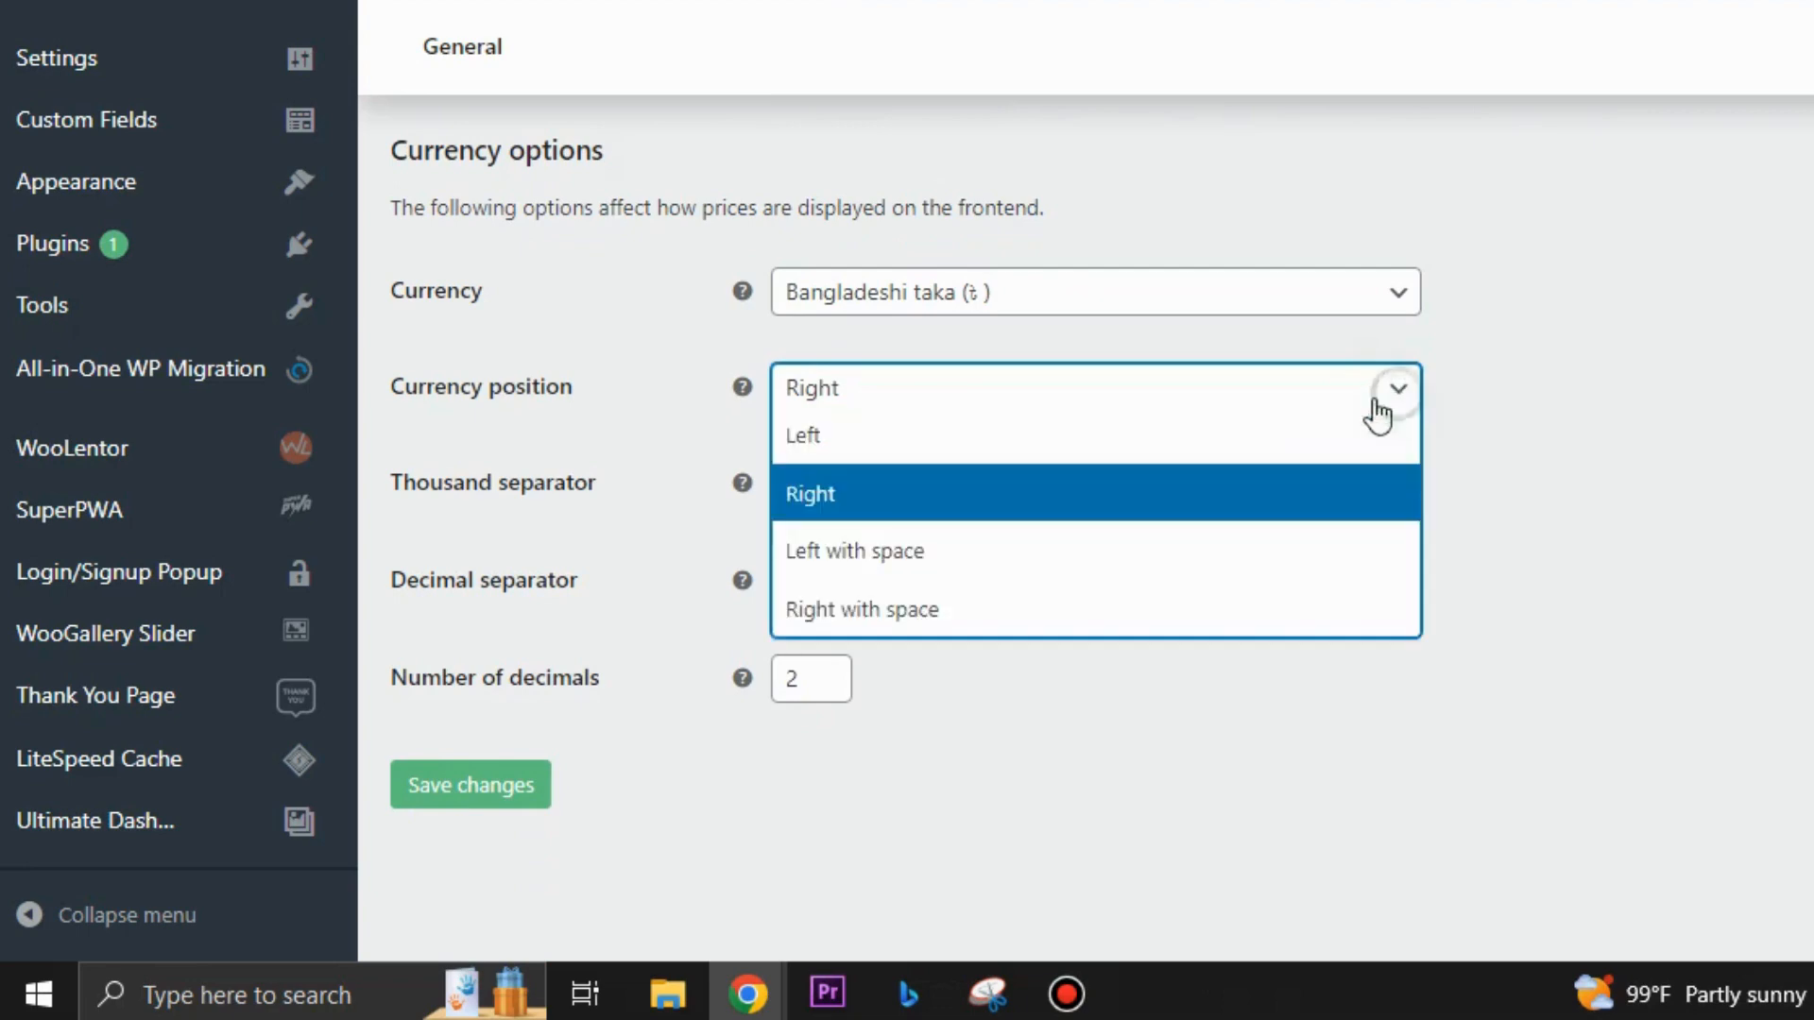
{"action": "left_click", "coordinate": [821, 404]}
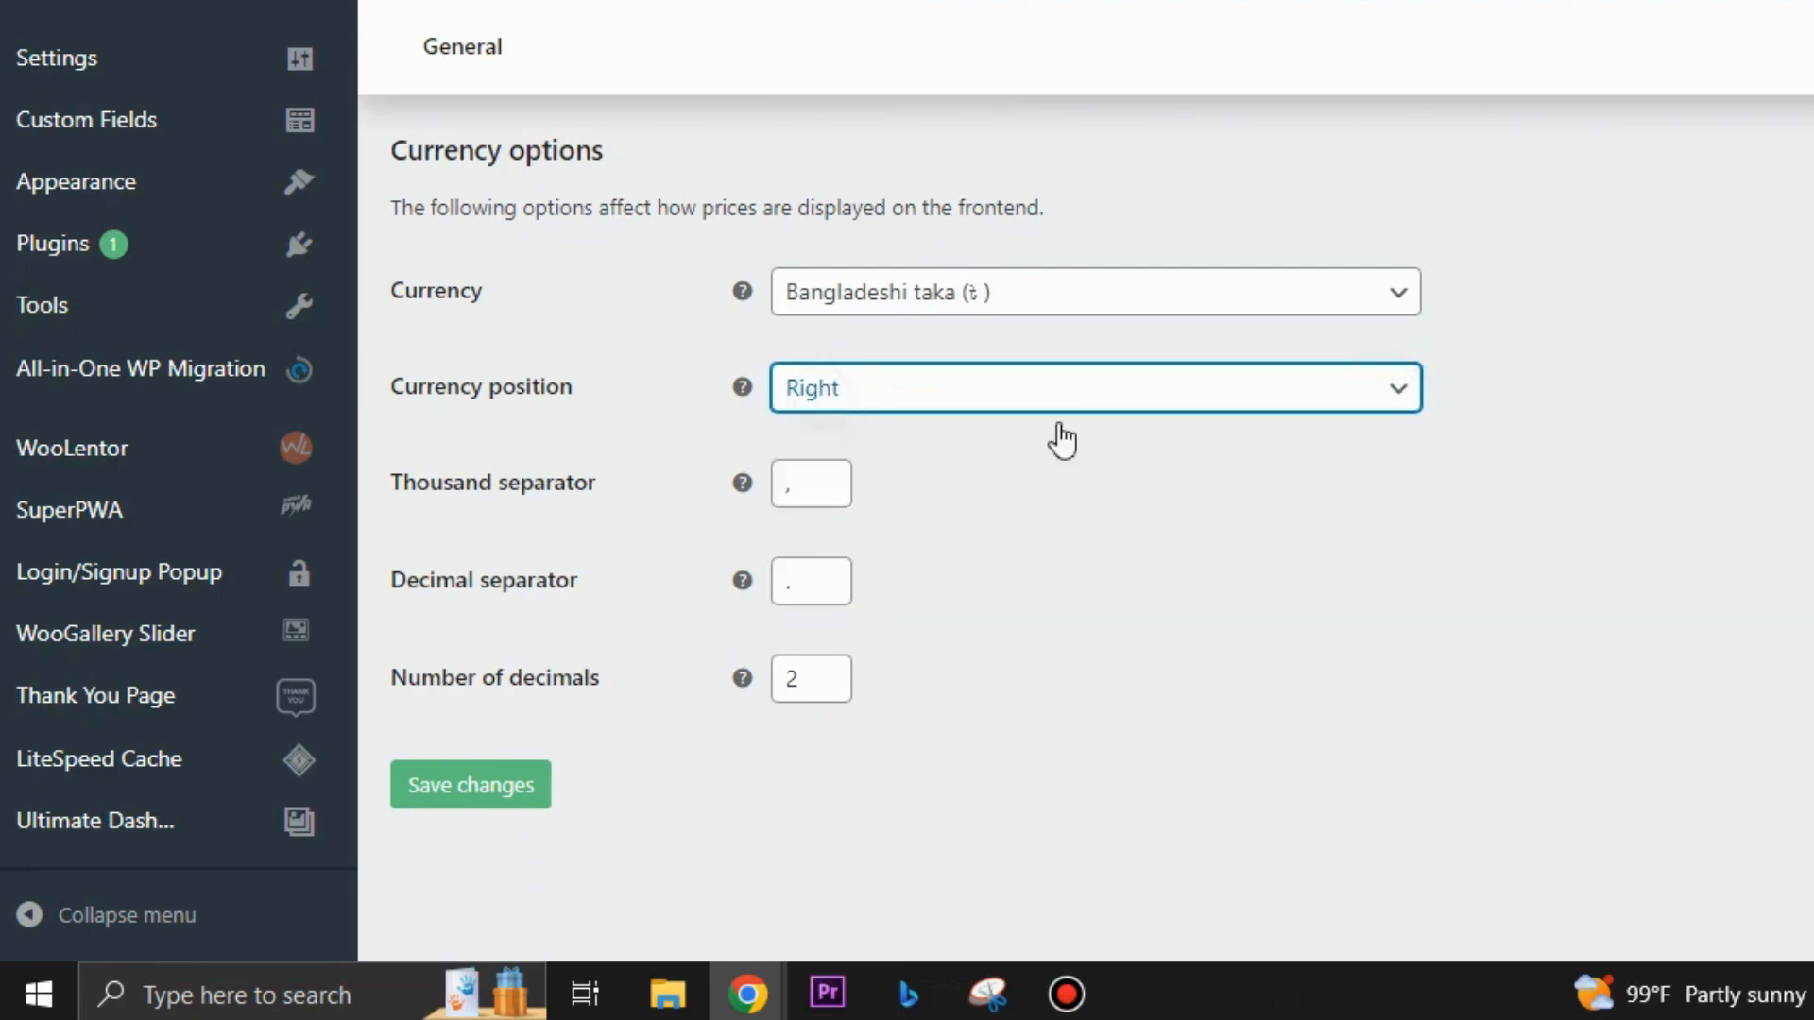
- Change the store's country/state to Bangladesh — Gopalganj and back to Bangladesh — Gazipur
{"action": "scroll", "coordinate": [1226, 579], "scroll_direction": "up", "scroll_amount": 10}
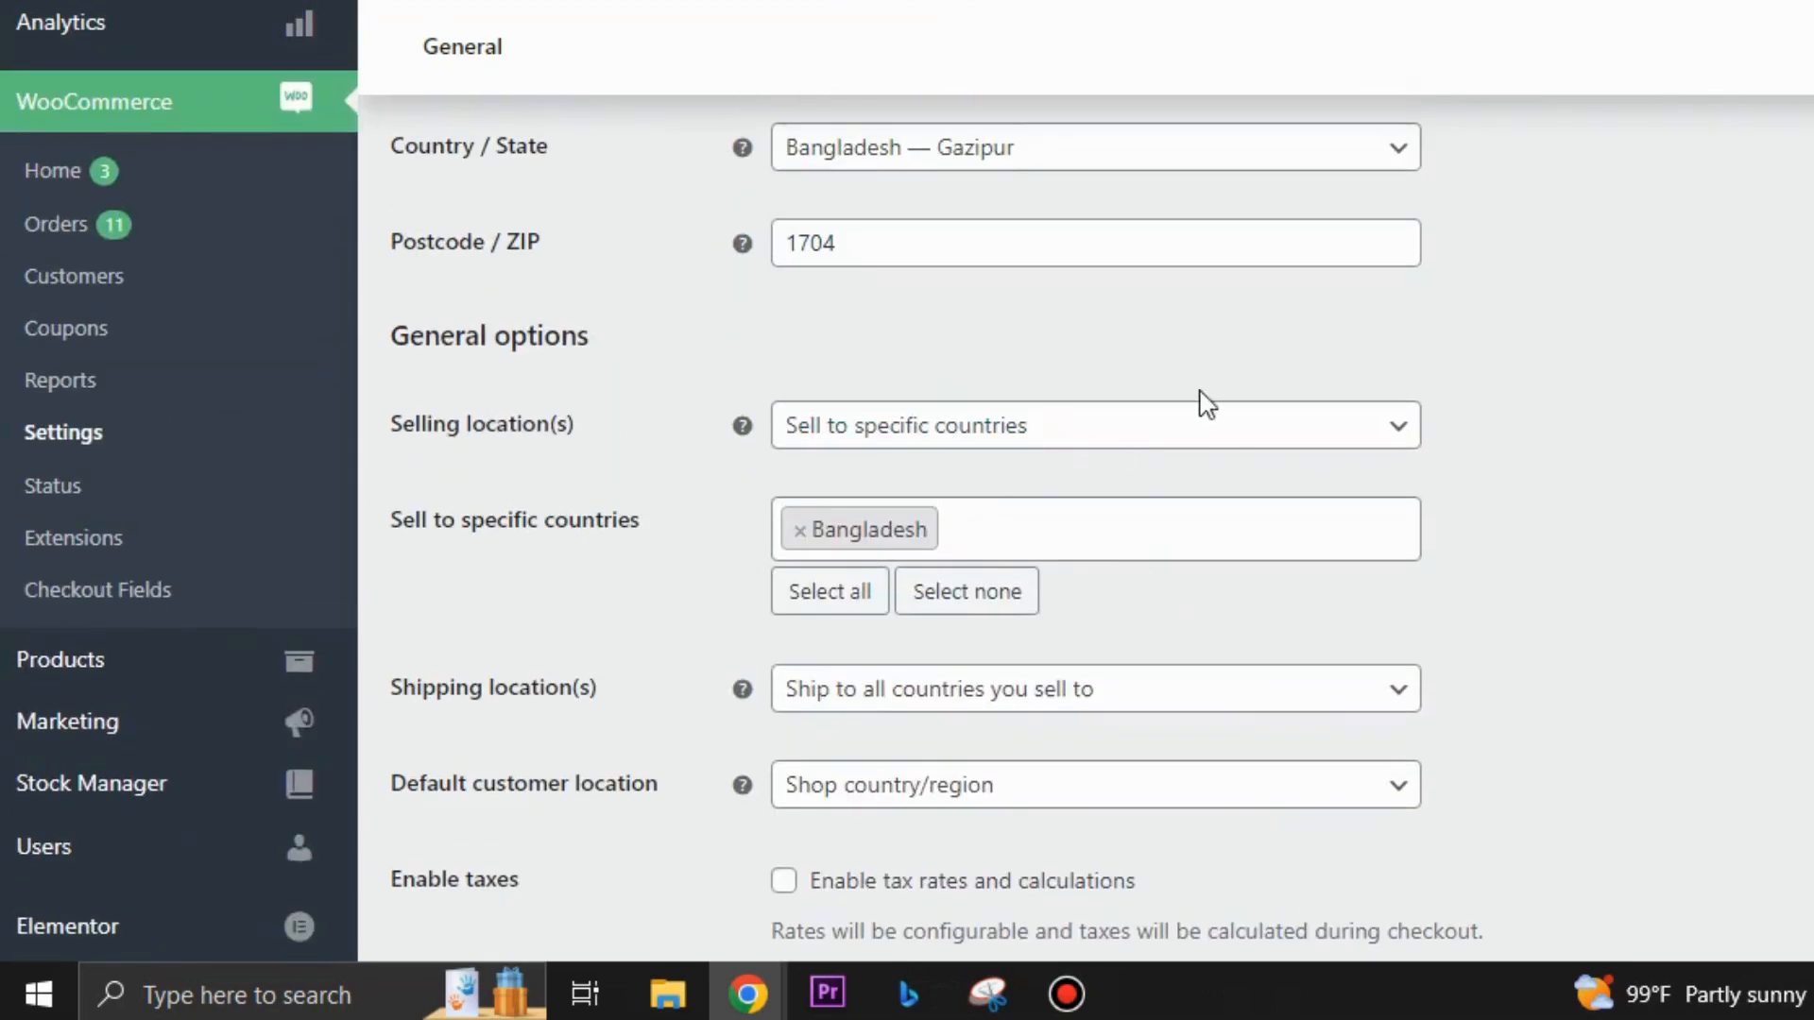
{"action": "scroll", "coordinate": [1036, 425], "scroll_direction": "up", "scroll_amount": 2}
{"action": "left_click", "coordinate": [1366, 300]}
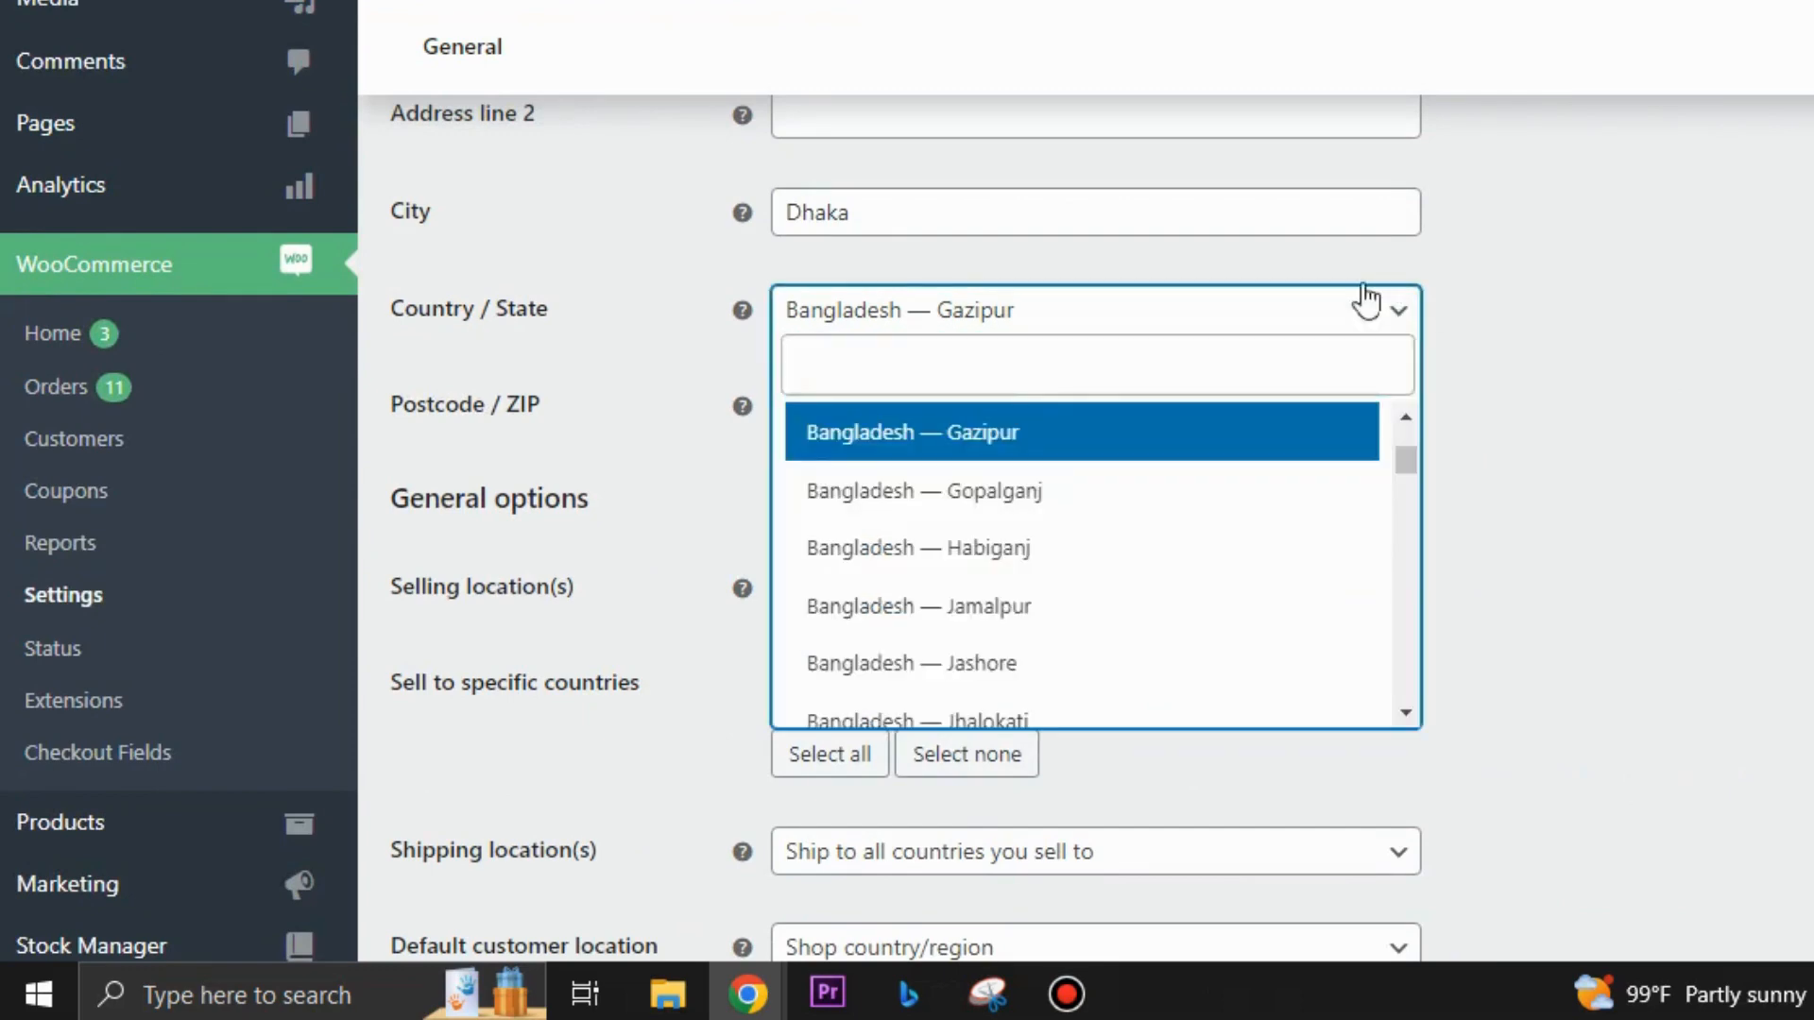
{"action": "left_click", "coordinate": [978, 490]}
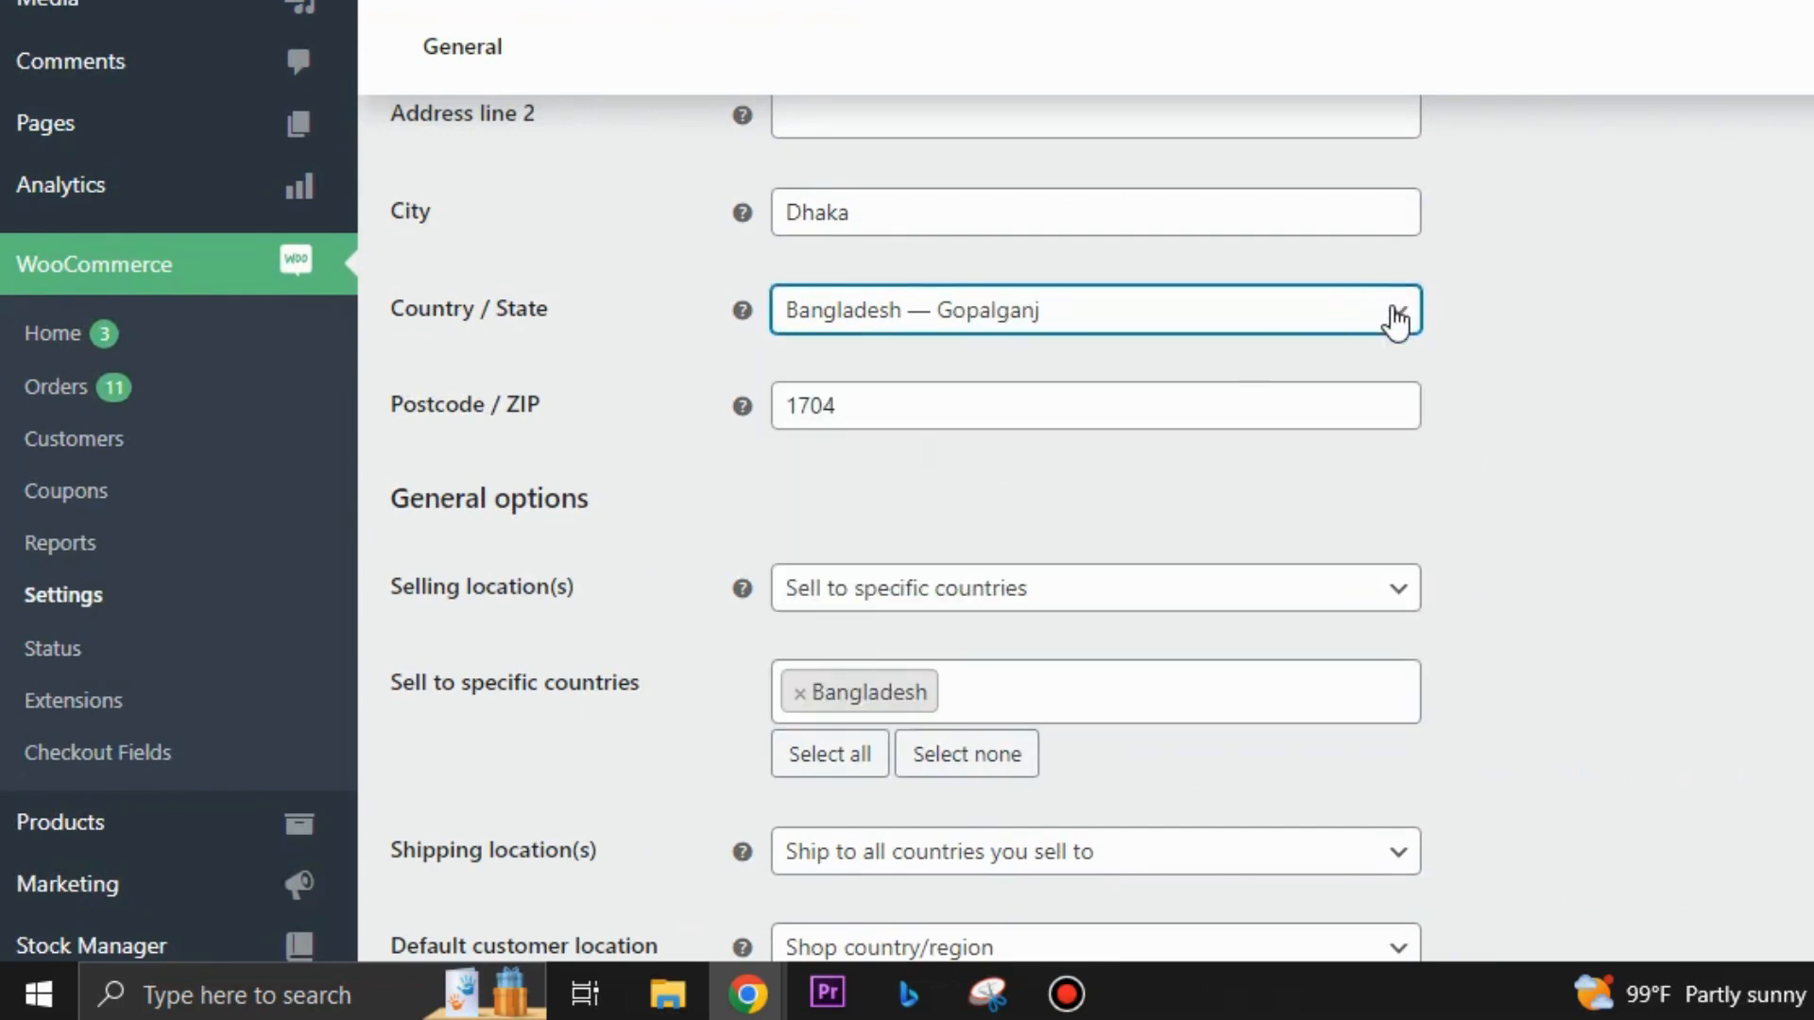
{"action": "left_click", "coordinate": [1368, 329]}
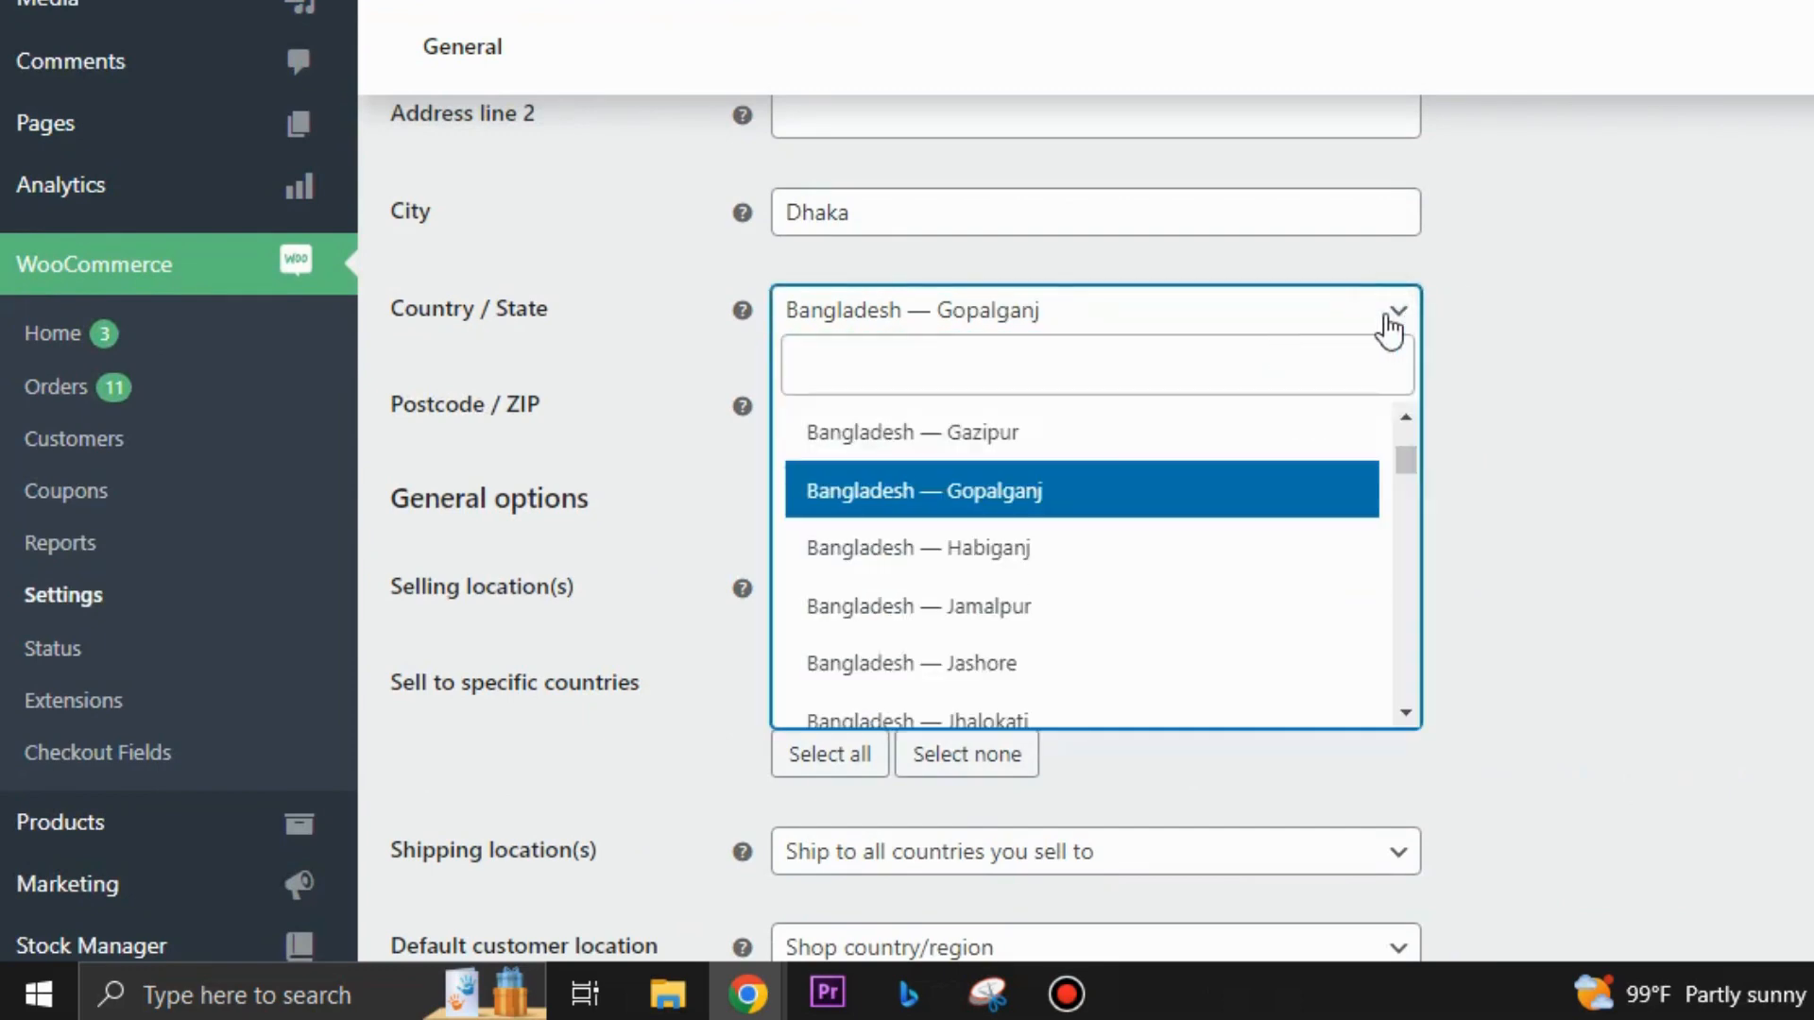
{"action": "left_click", "coordinate": [987, 431]}
- Try entering "baz" as the second address line of the store address
{"action": "scroll", "coordinate": [1621, 435], "scroll_direction": "up", "scroll_amount": 3}
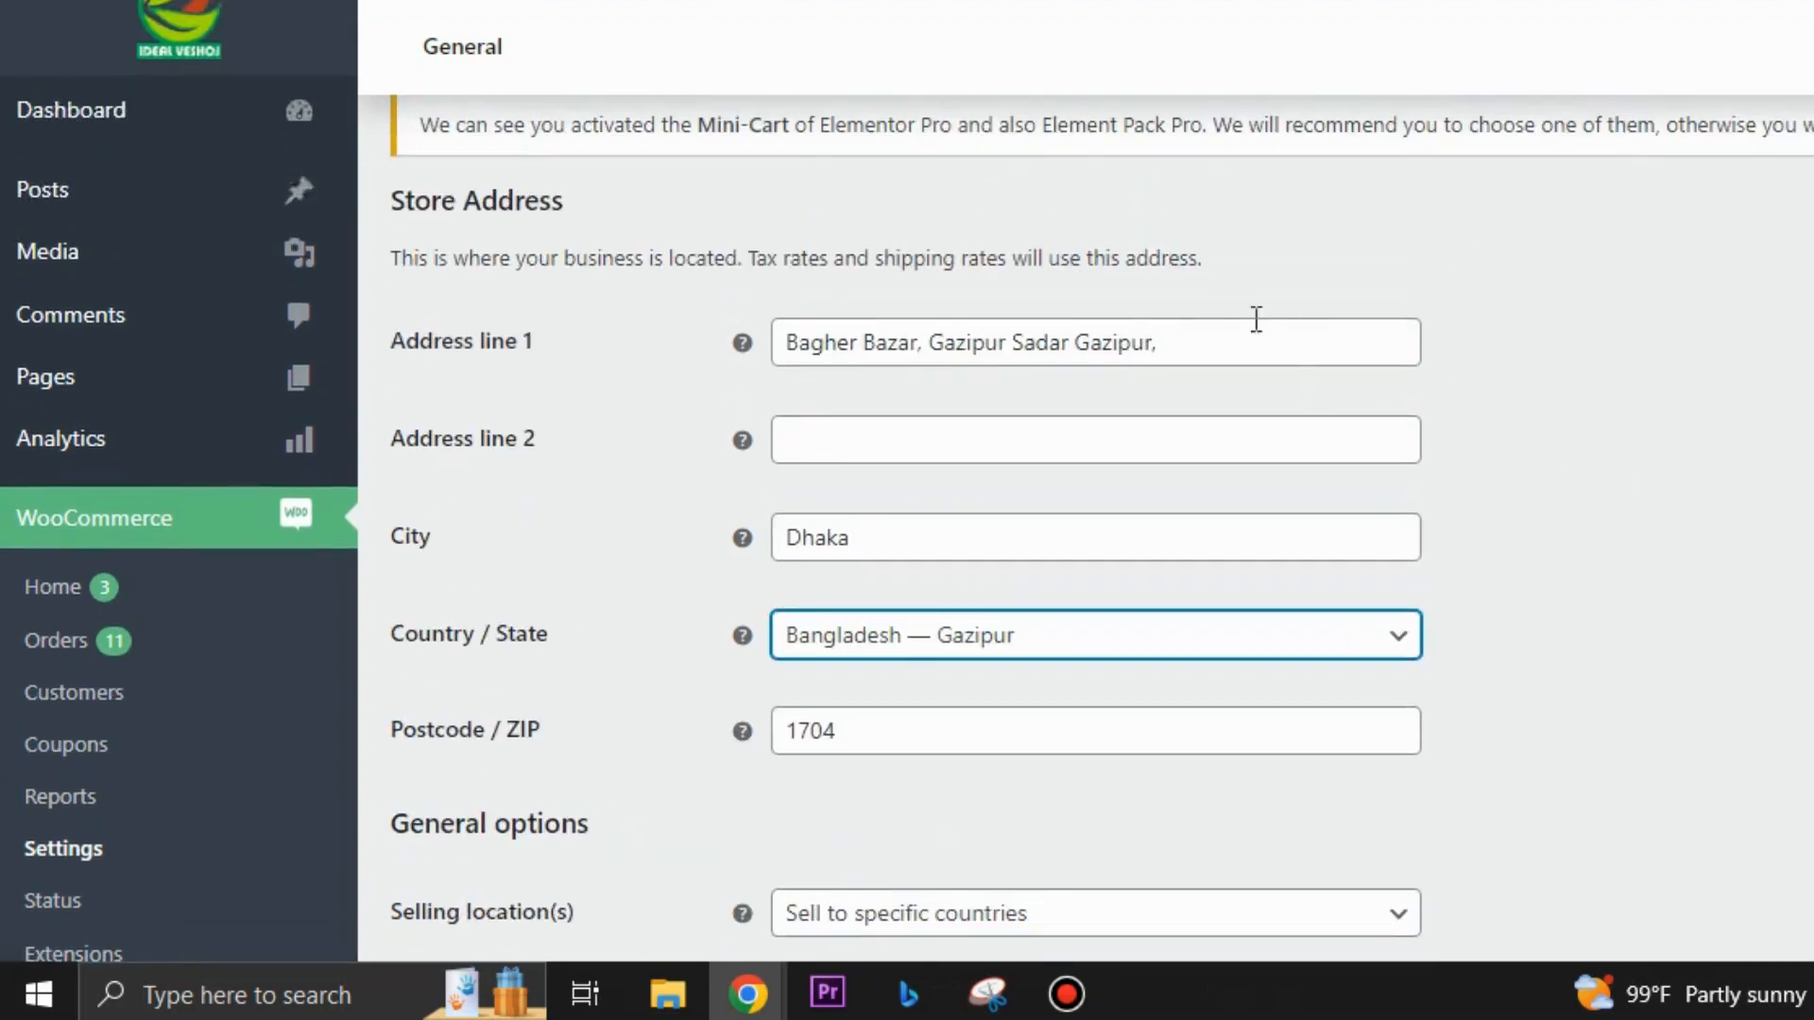
{"action": "left_click", "coordinate": [1228, 352]}
{"action": "left_click", "coordinate": [946, 443]}
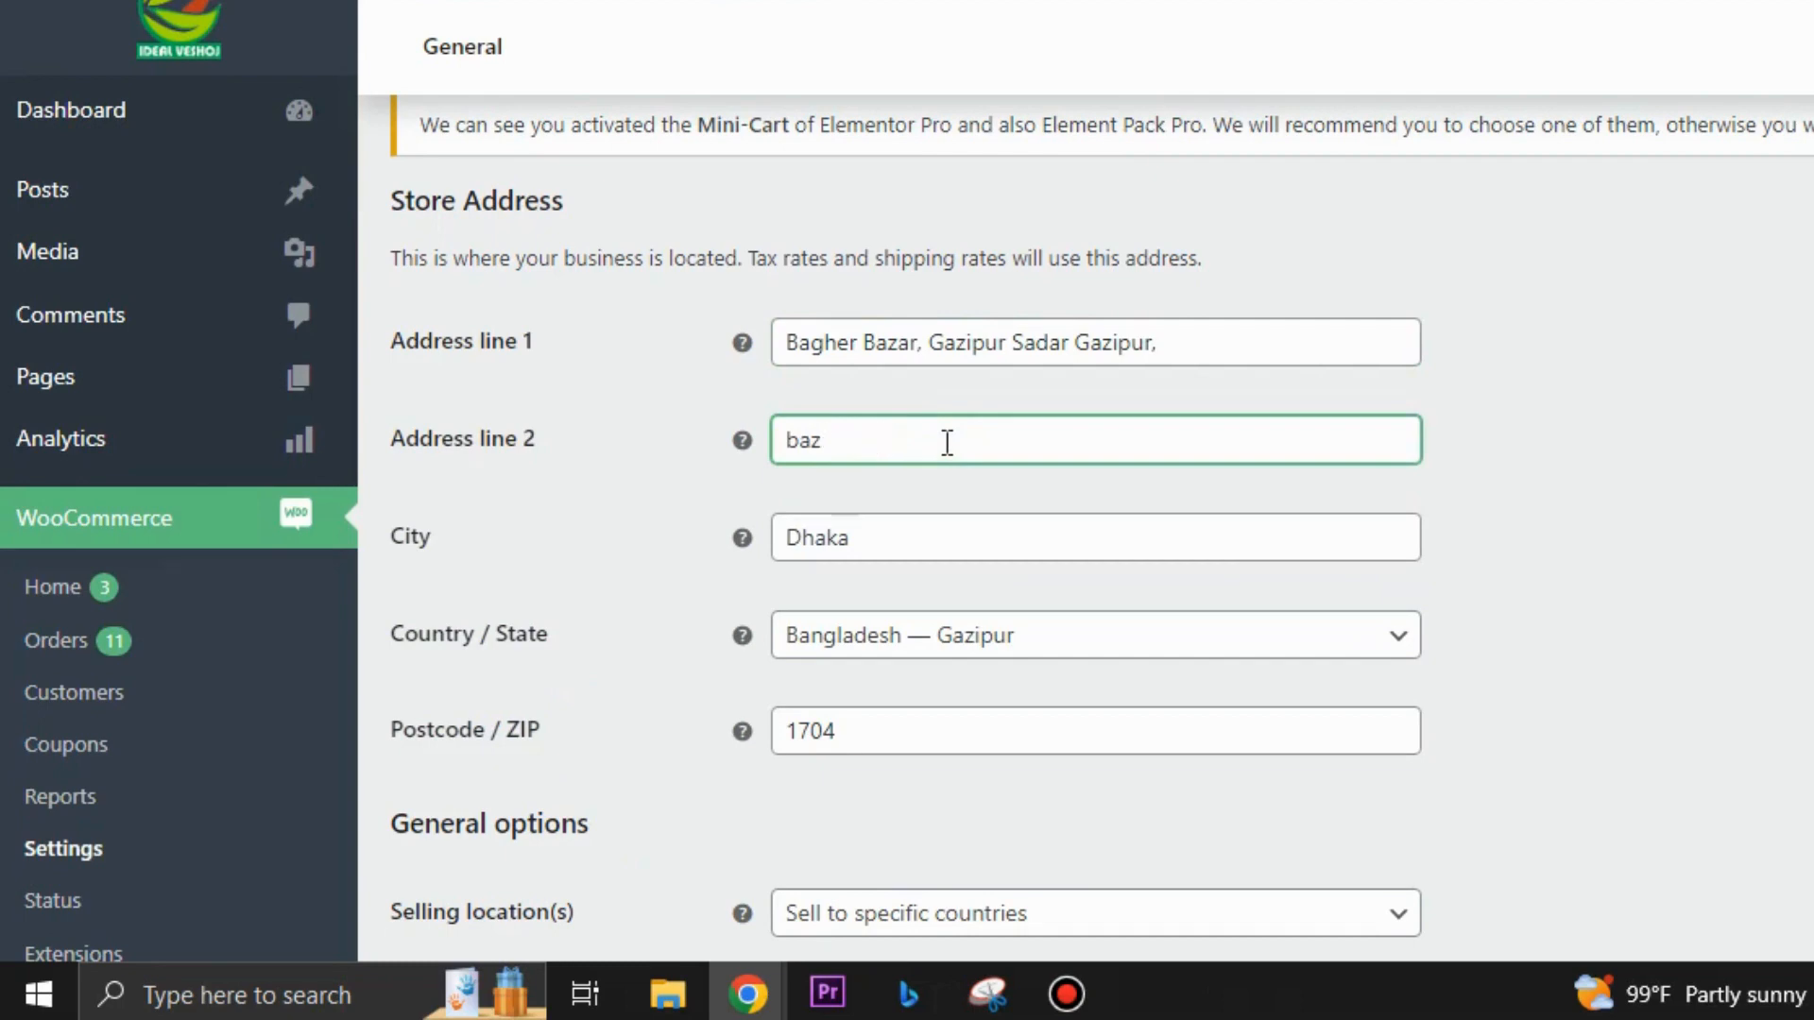
- Try to save the general settings and open the Products settings, agreeing to leave the page
{"action": "scroll", "coordinate": [1231, 668], "scroll_direction": "down", "scroll_amount": 15}
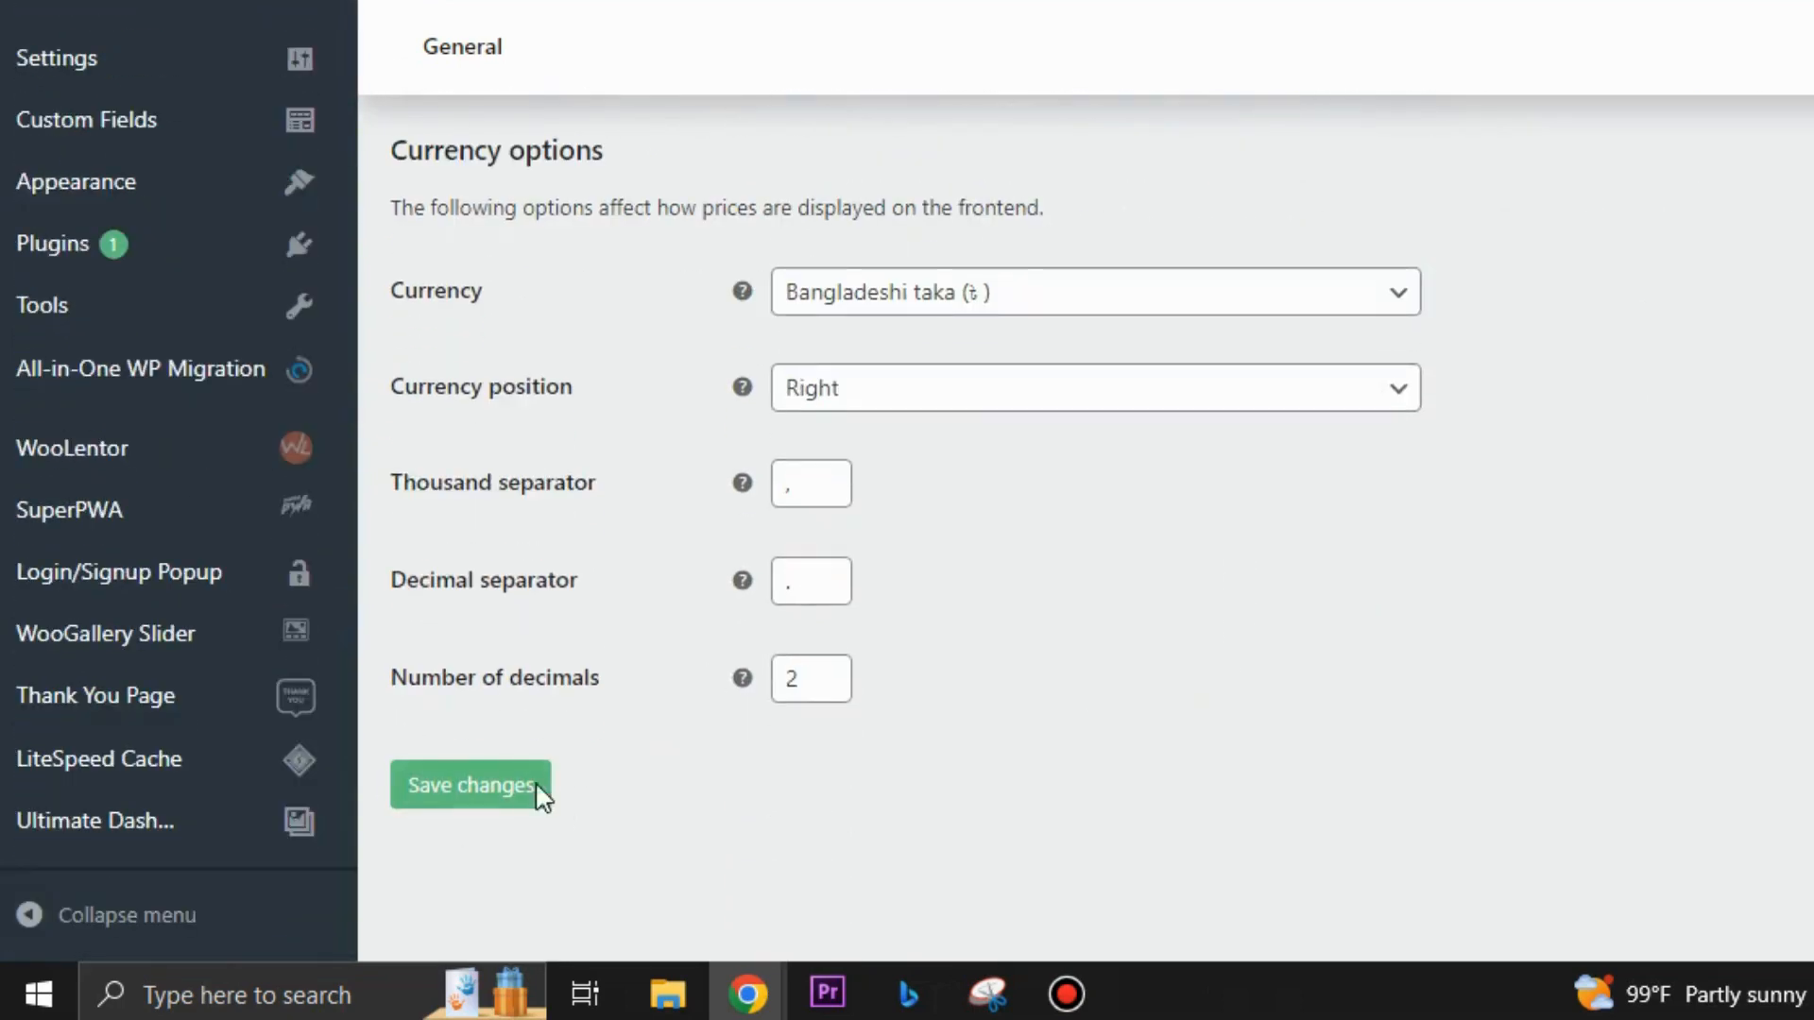
{"action": "left_click", "coordinate": [510, 785]}
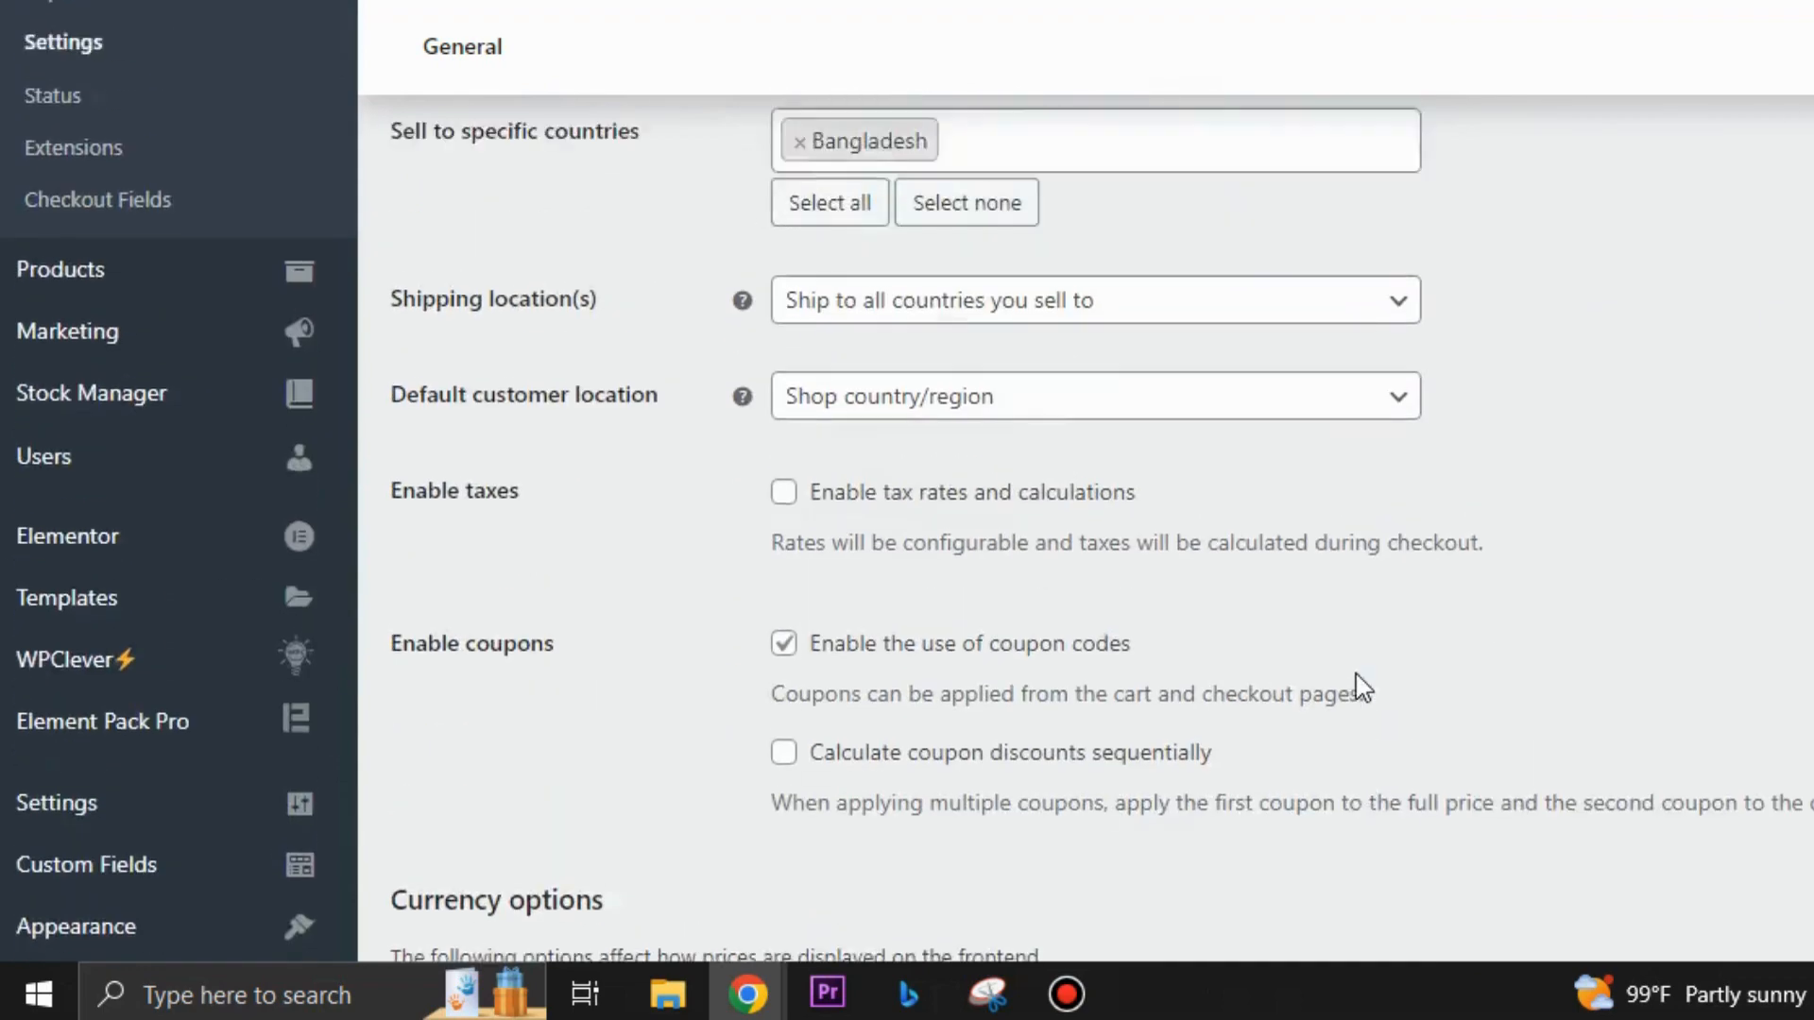
{"action": "scroll", "coordinate": [1358, 674], "scroll_direction": "up", "scroll_amount": 7}
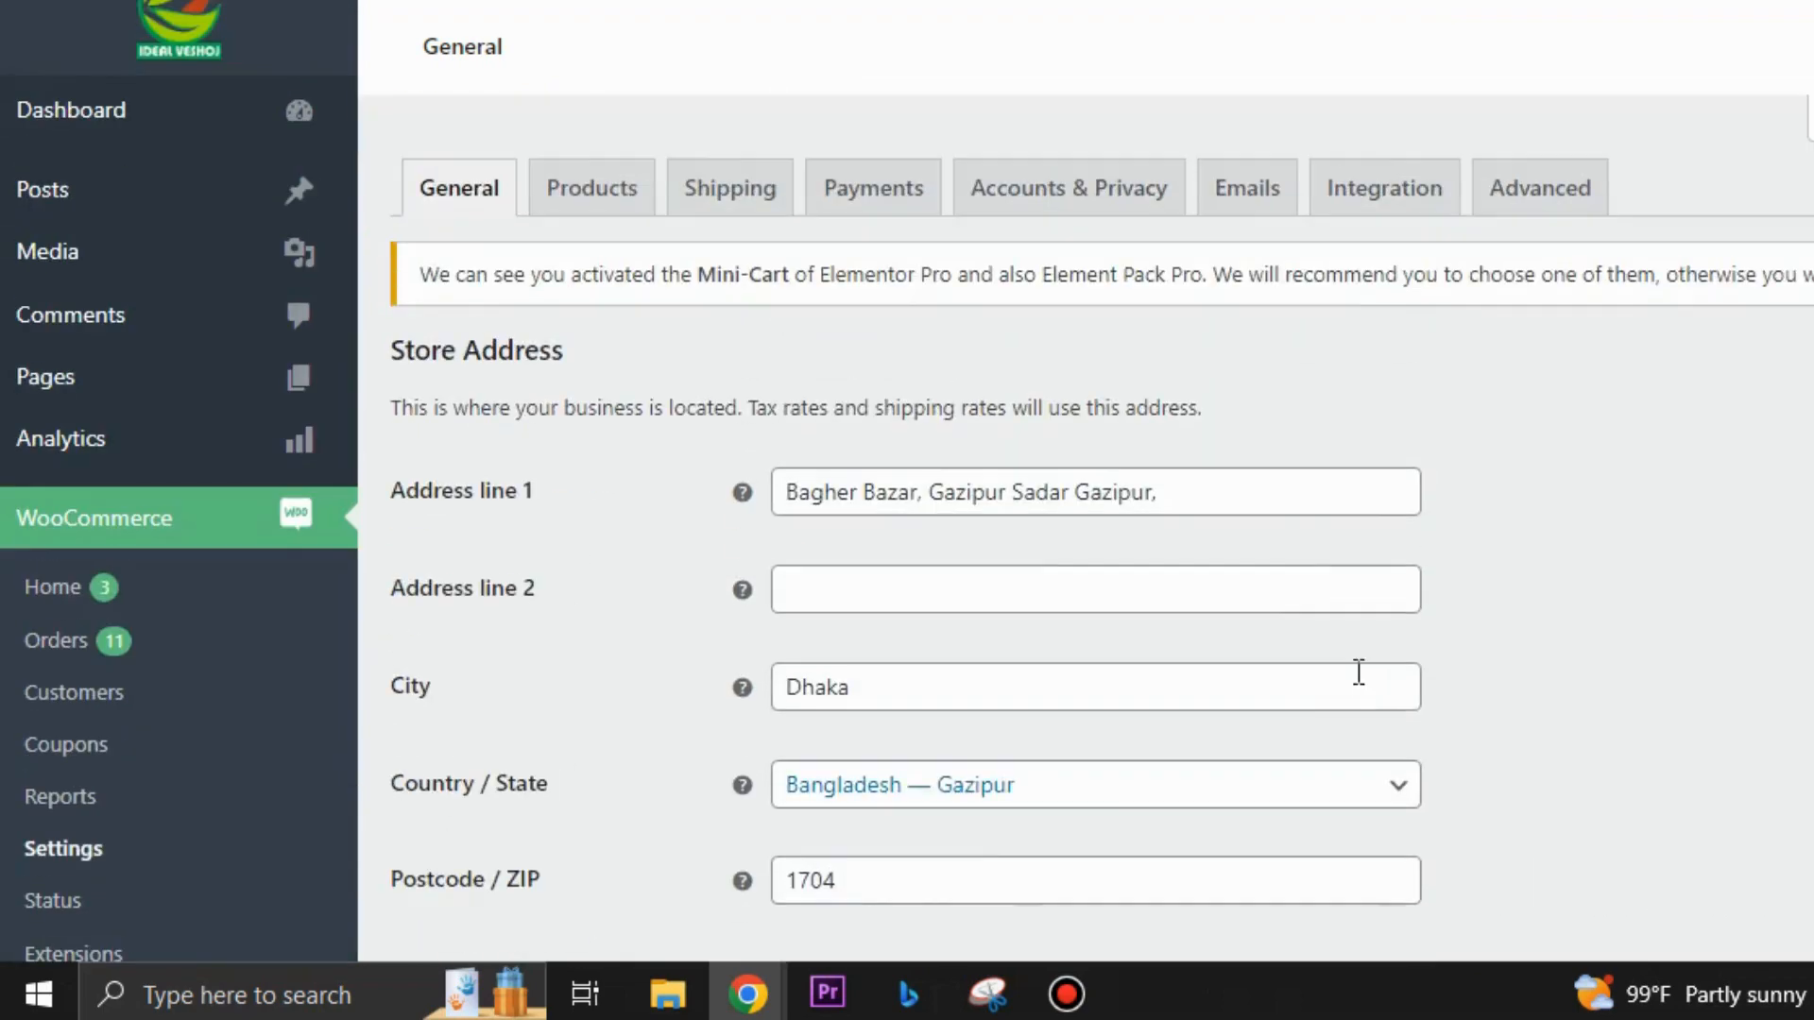
{"action": "left_click", "coordinate": [581, 190]}
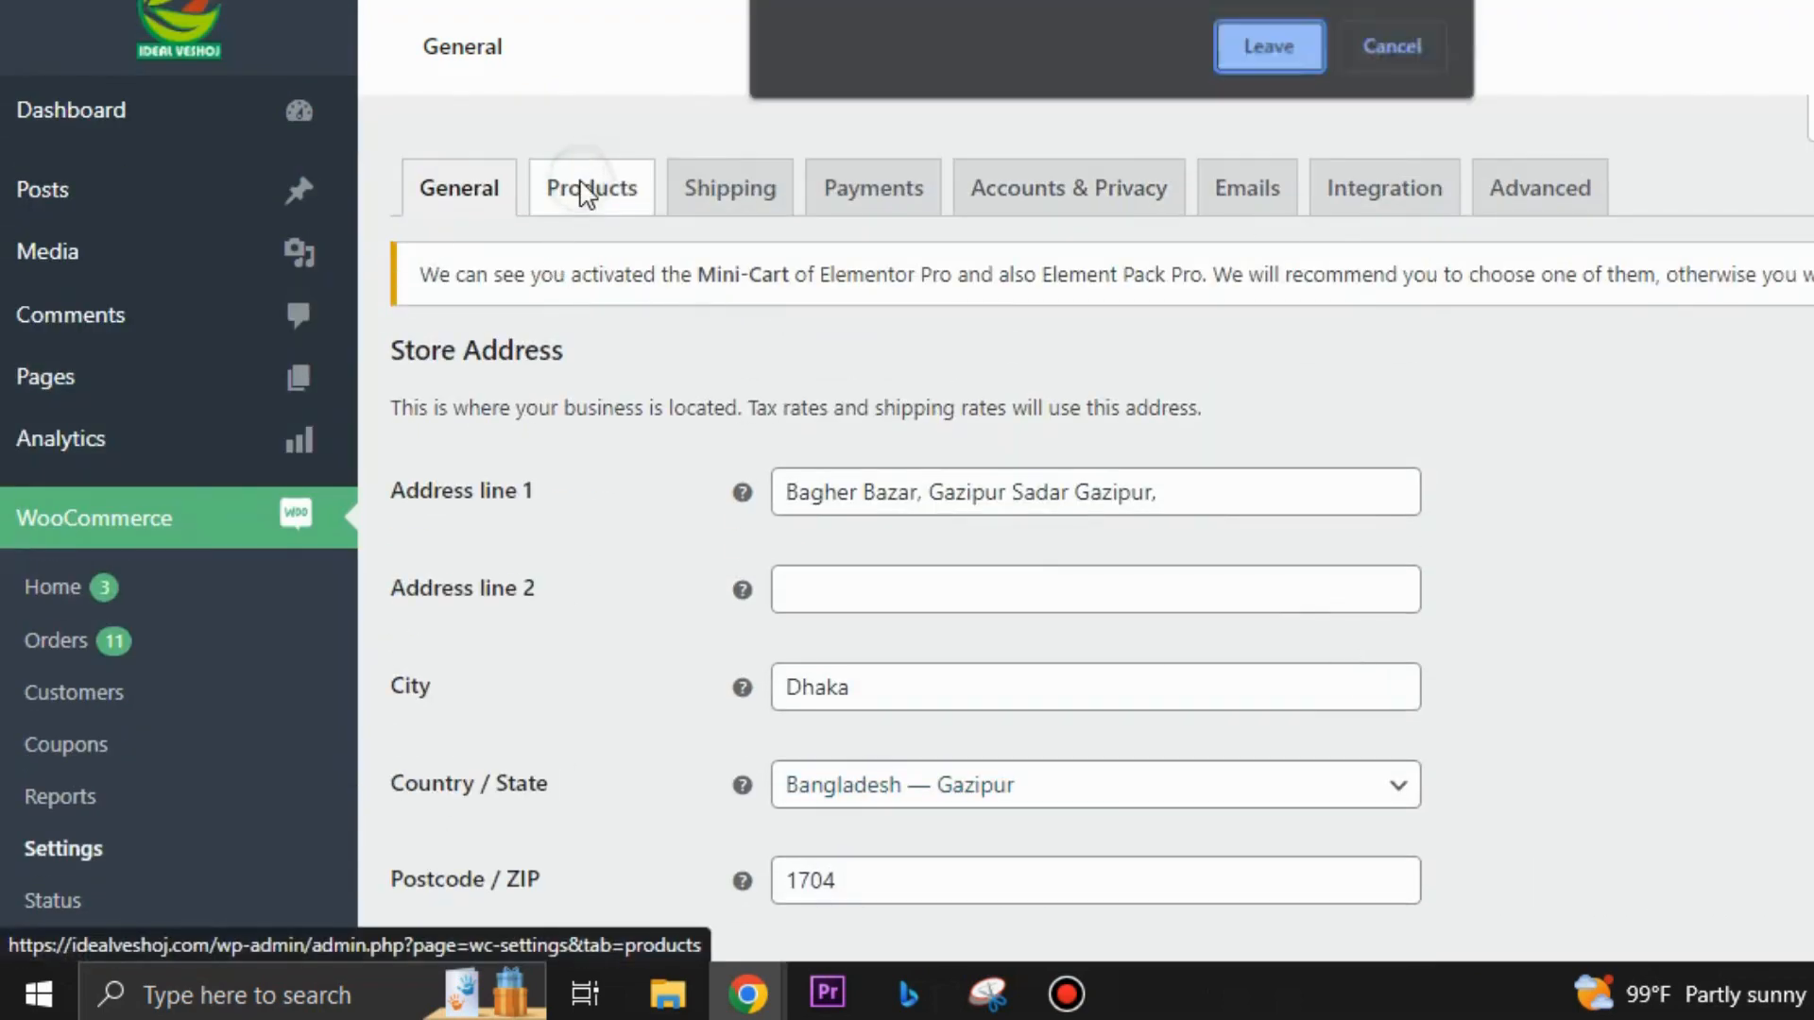
{"action": "left_click", "coordinate": [1266, 47]}
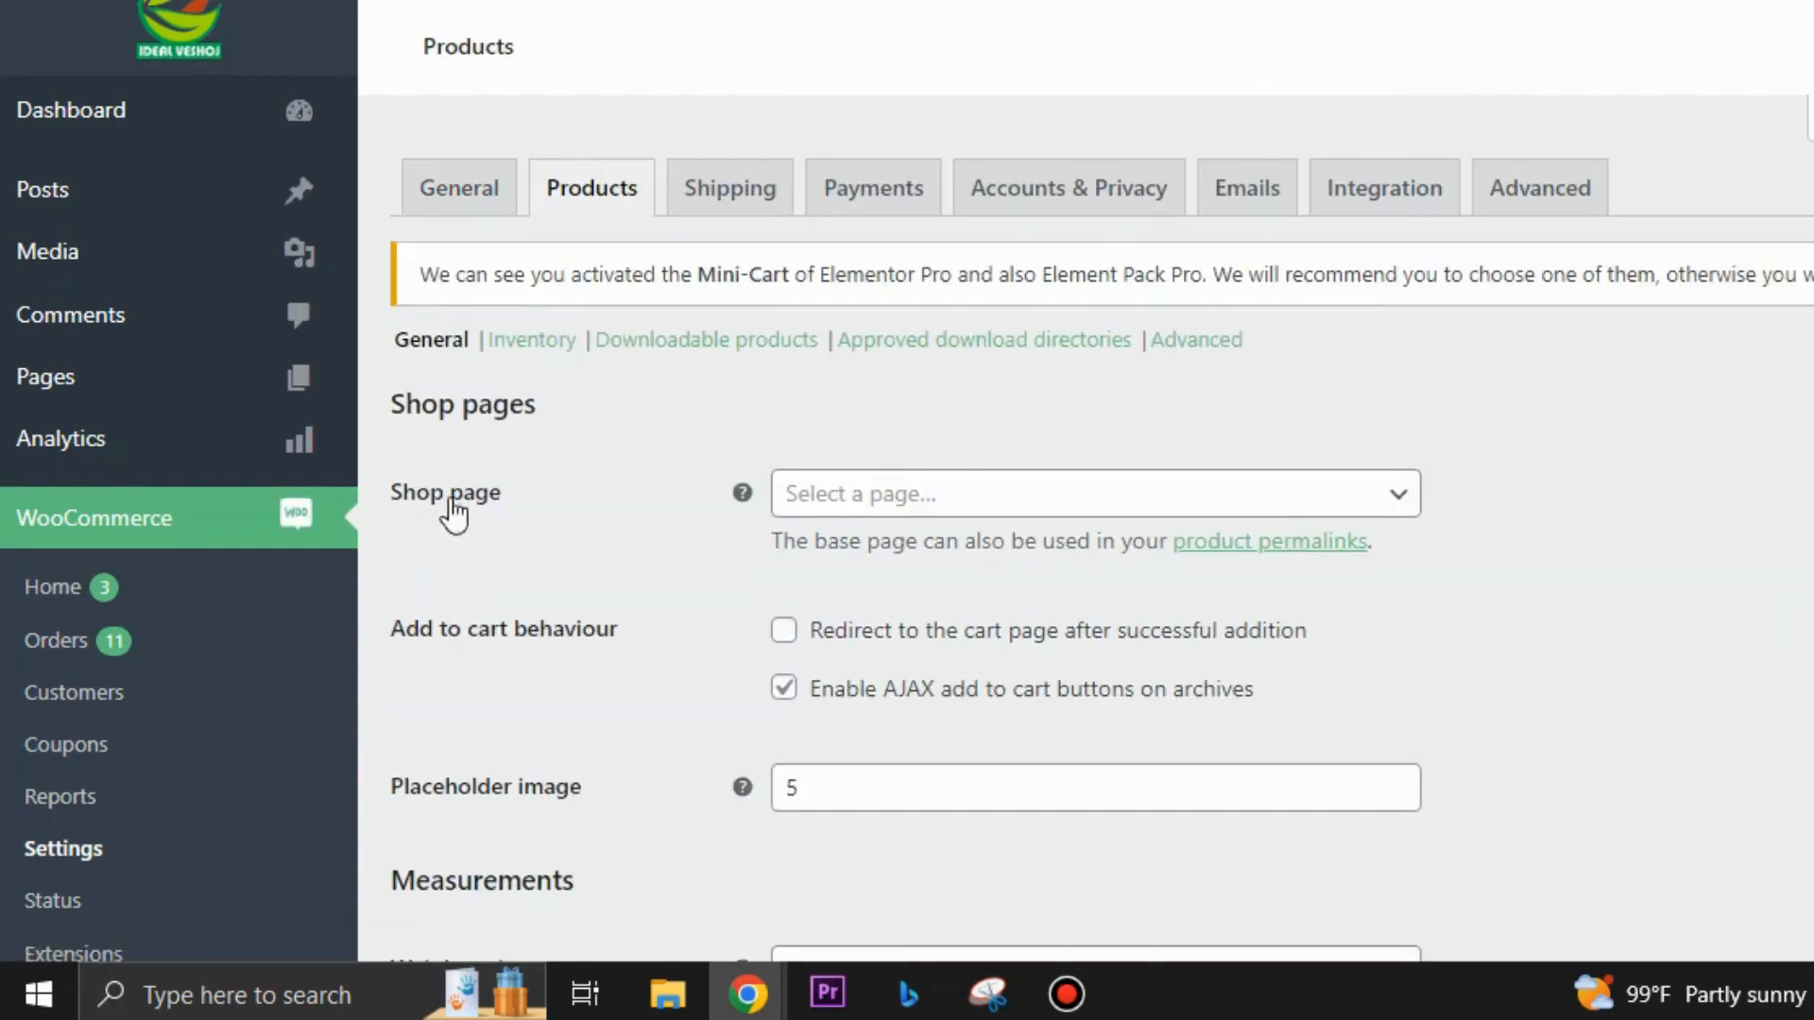
- Review the pages offered for the shop page without choosing one
{"action": "scroll", "coordinate": [470, 543], "scroll_direction": "down", "scroll_amount": 2}
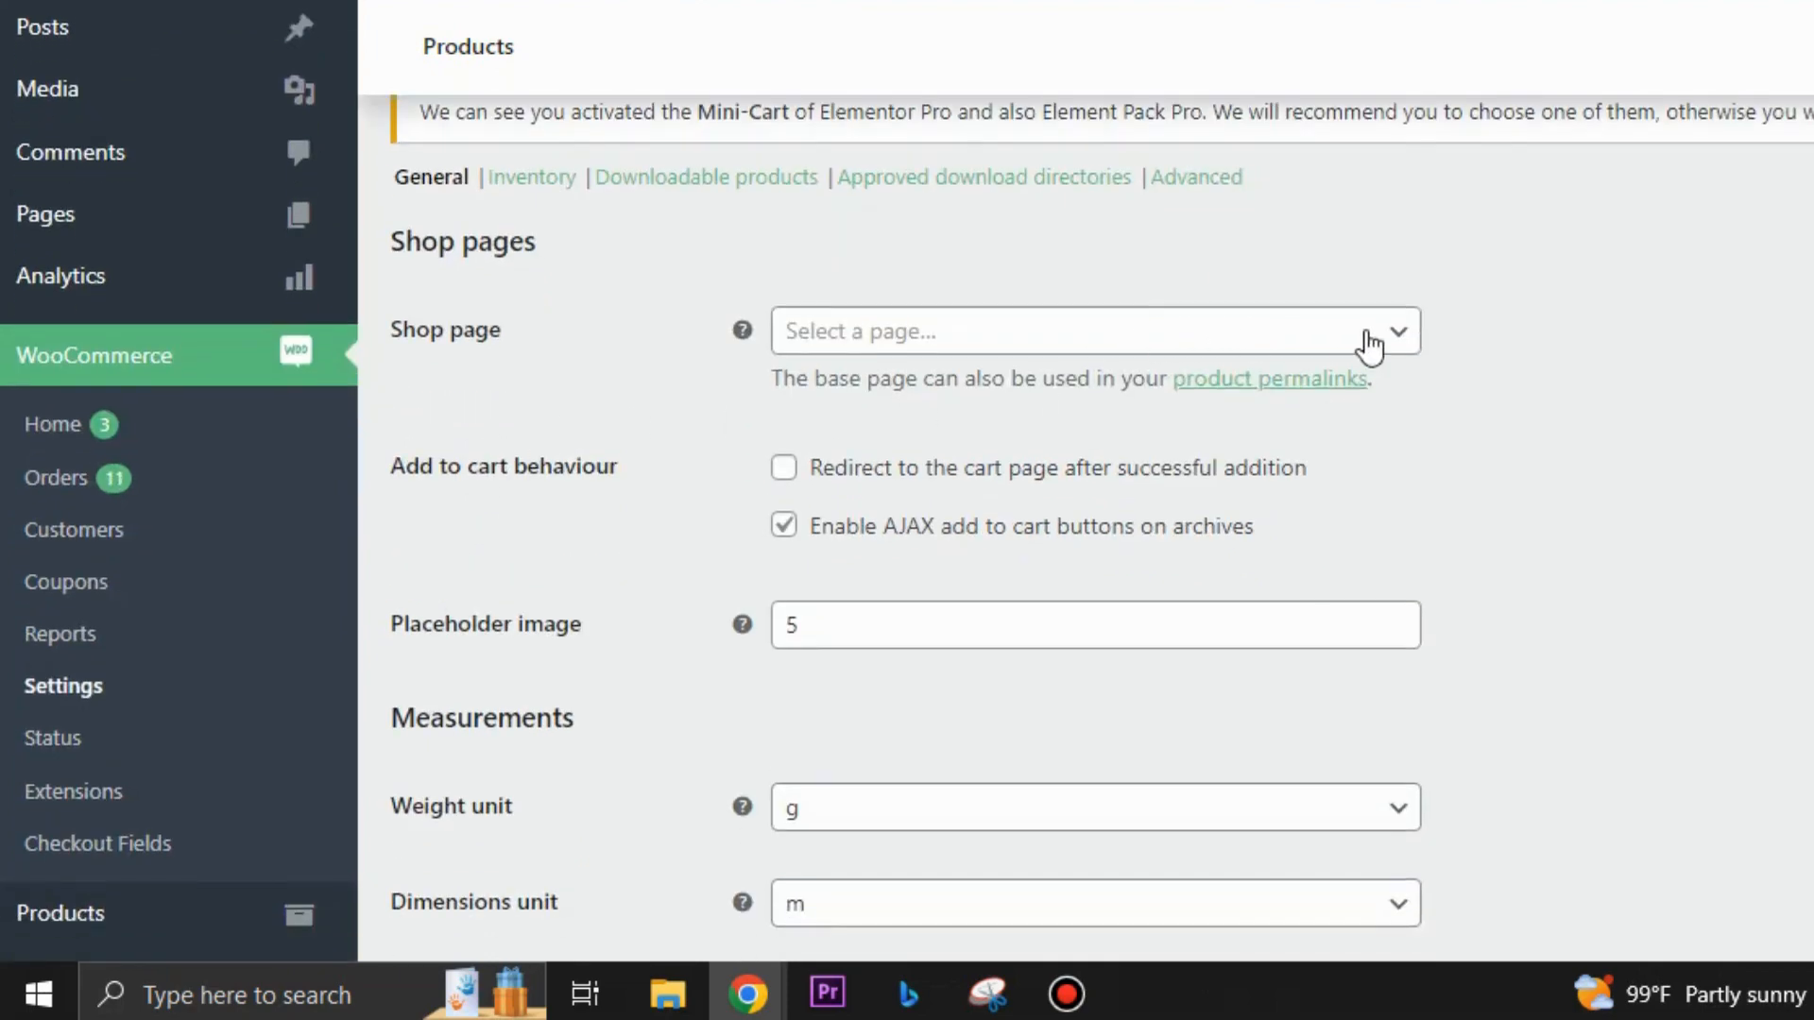
{"action": "left_click", "coordinate": [1396, 338]}
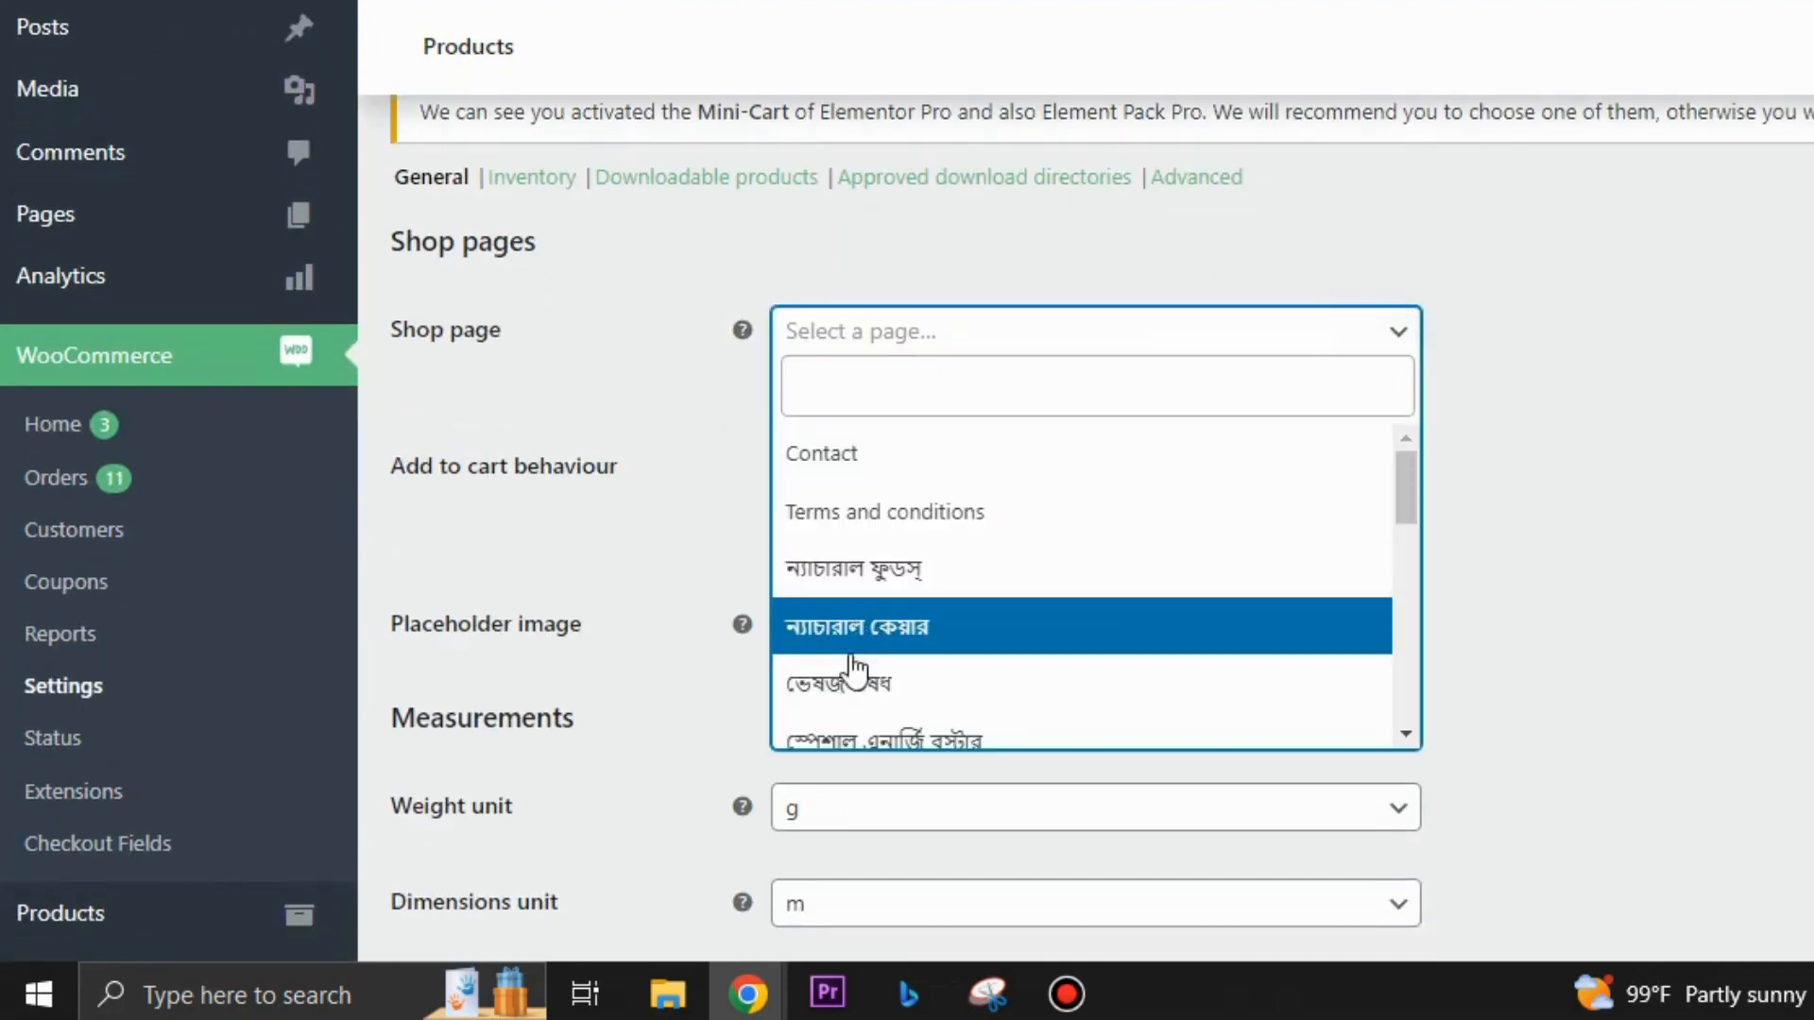
{"action": "scroll", "coordinate": [852, 661], "scroll_direction": "down", "scroll_amount": 2}
{"action": "left_click", "coordinate": [1582, 496]}
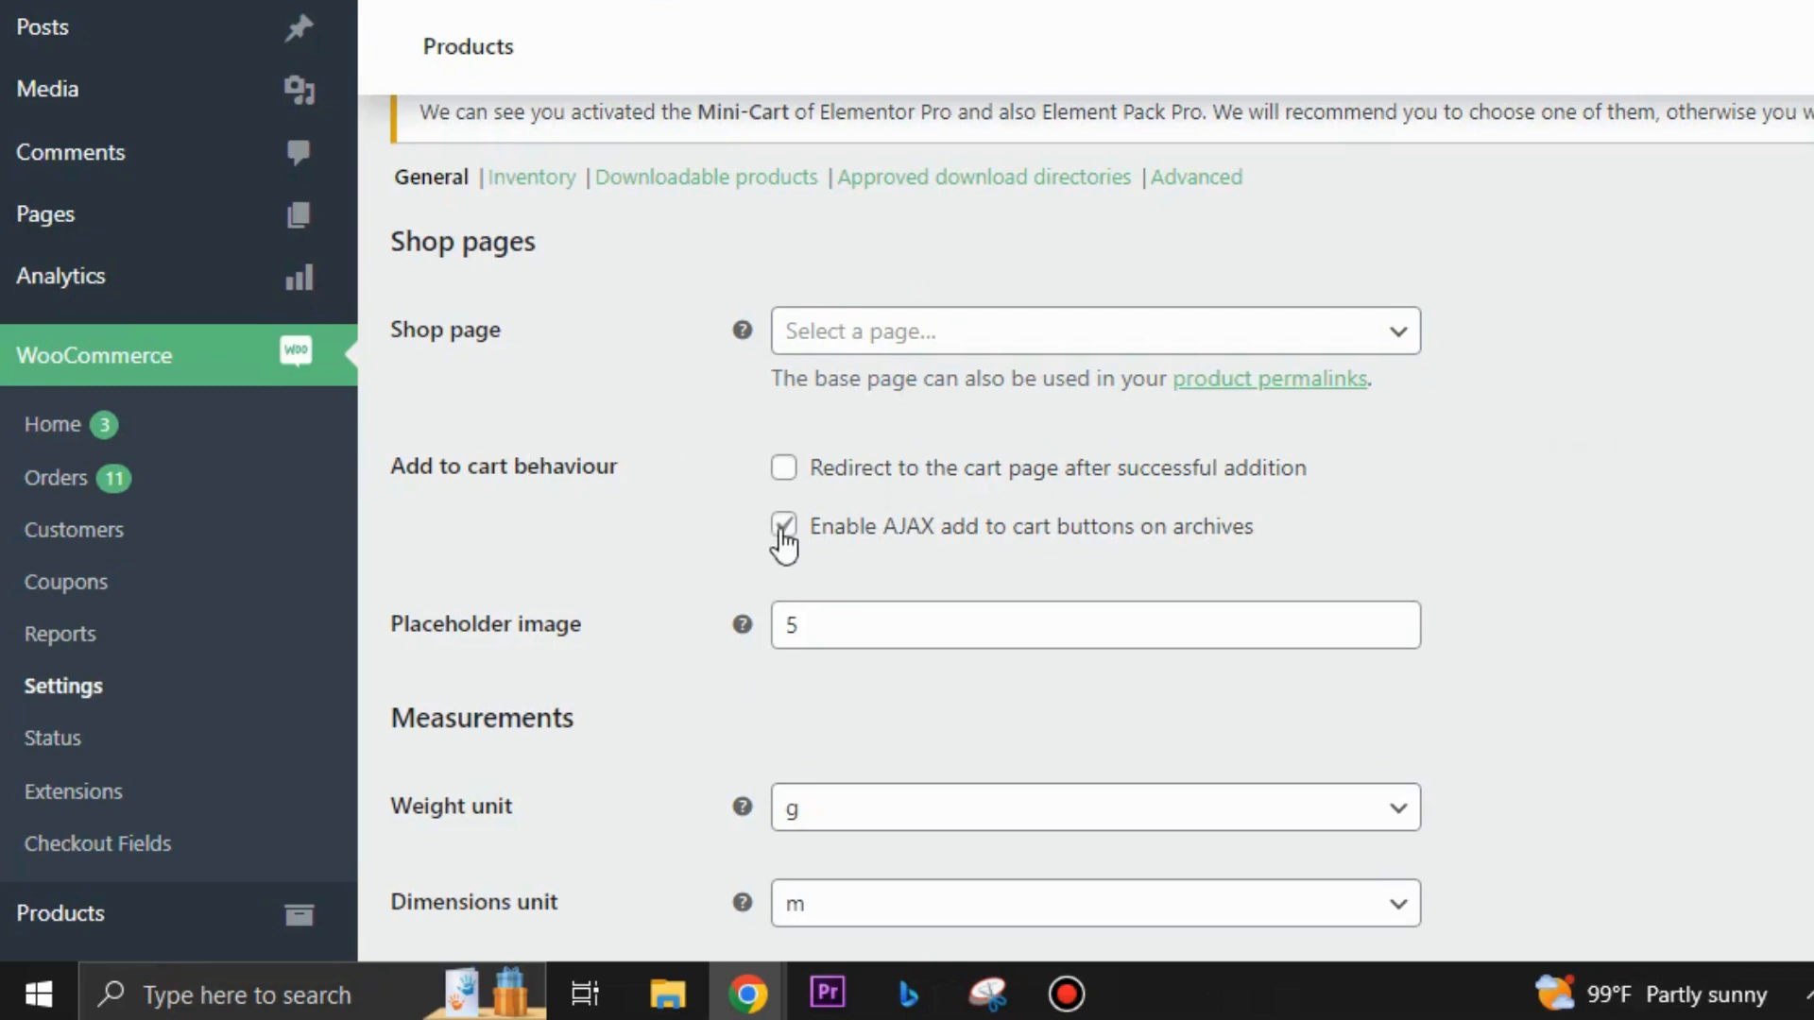
- Try 4 as the placeholder image value and restore it to 5
{"action": "scroll", "coordinate": [1174, 607], "scroll_direction": "down", "scroll_amount": 3}
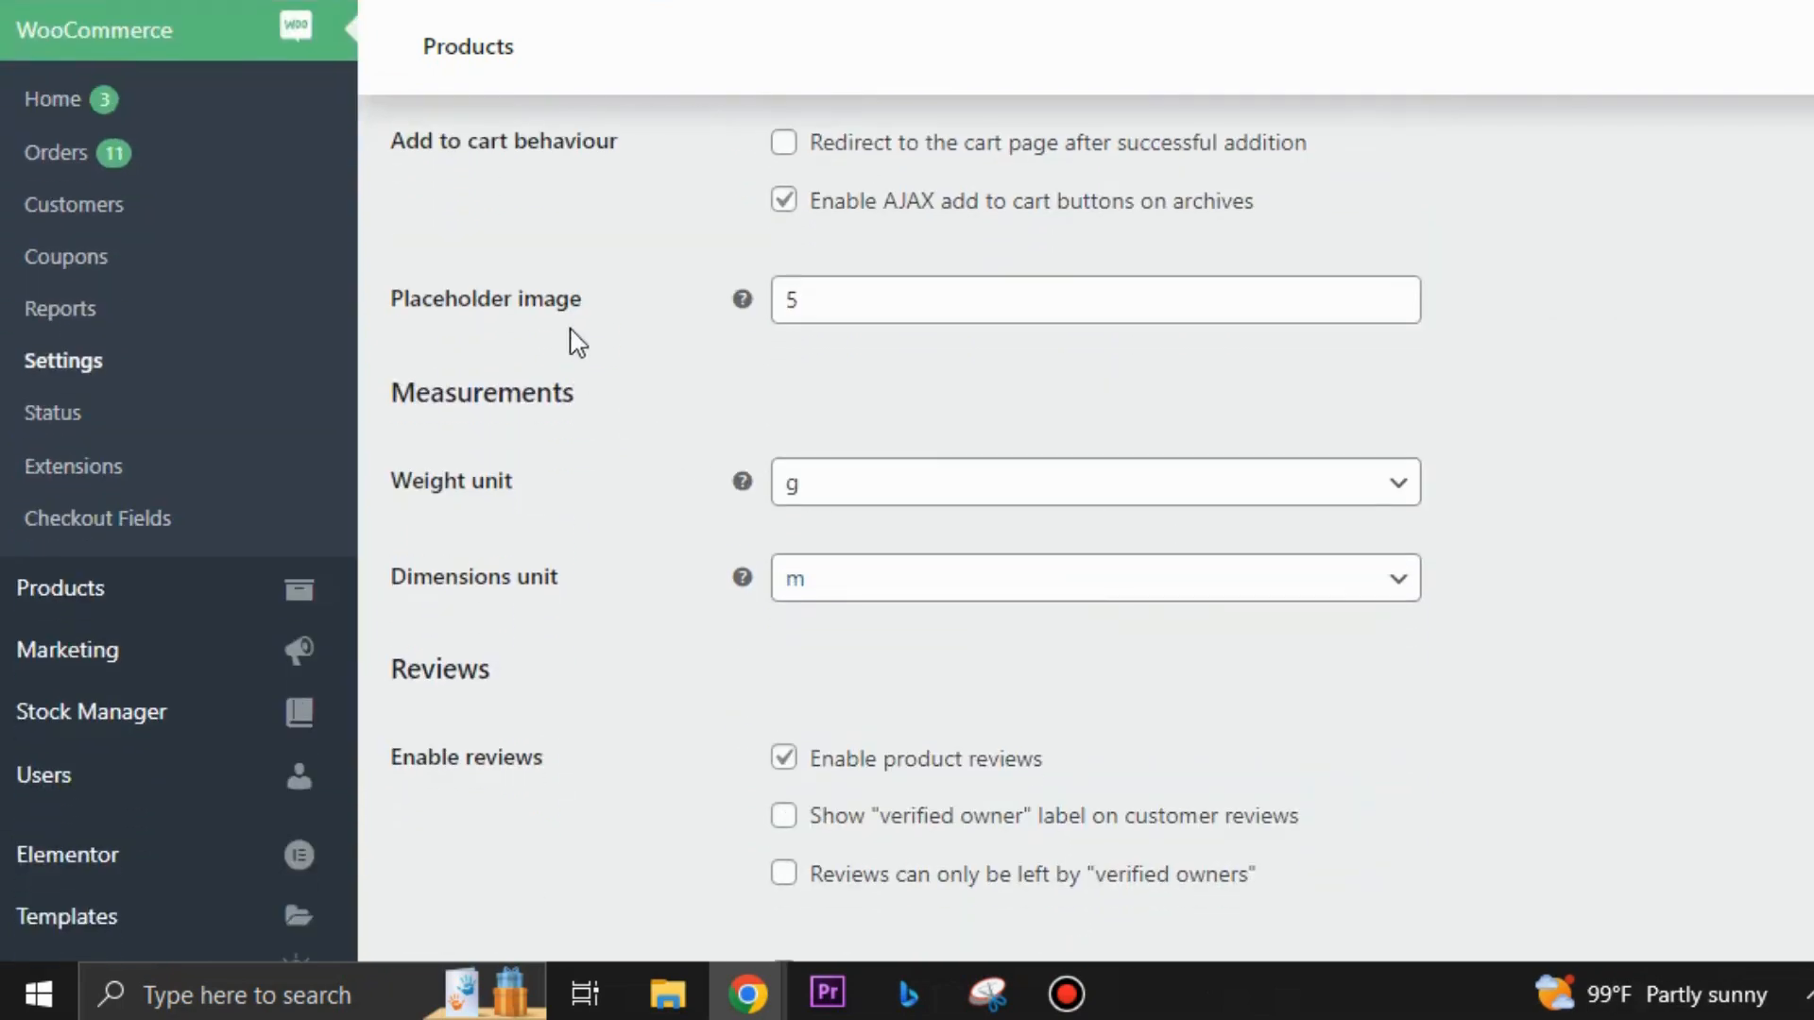
{"action": "left_click", "coordinate": [1311, 299]}
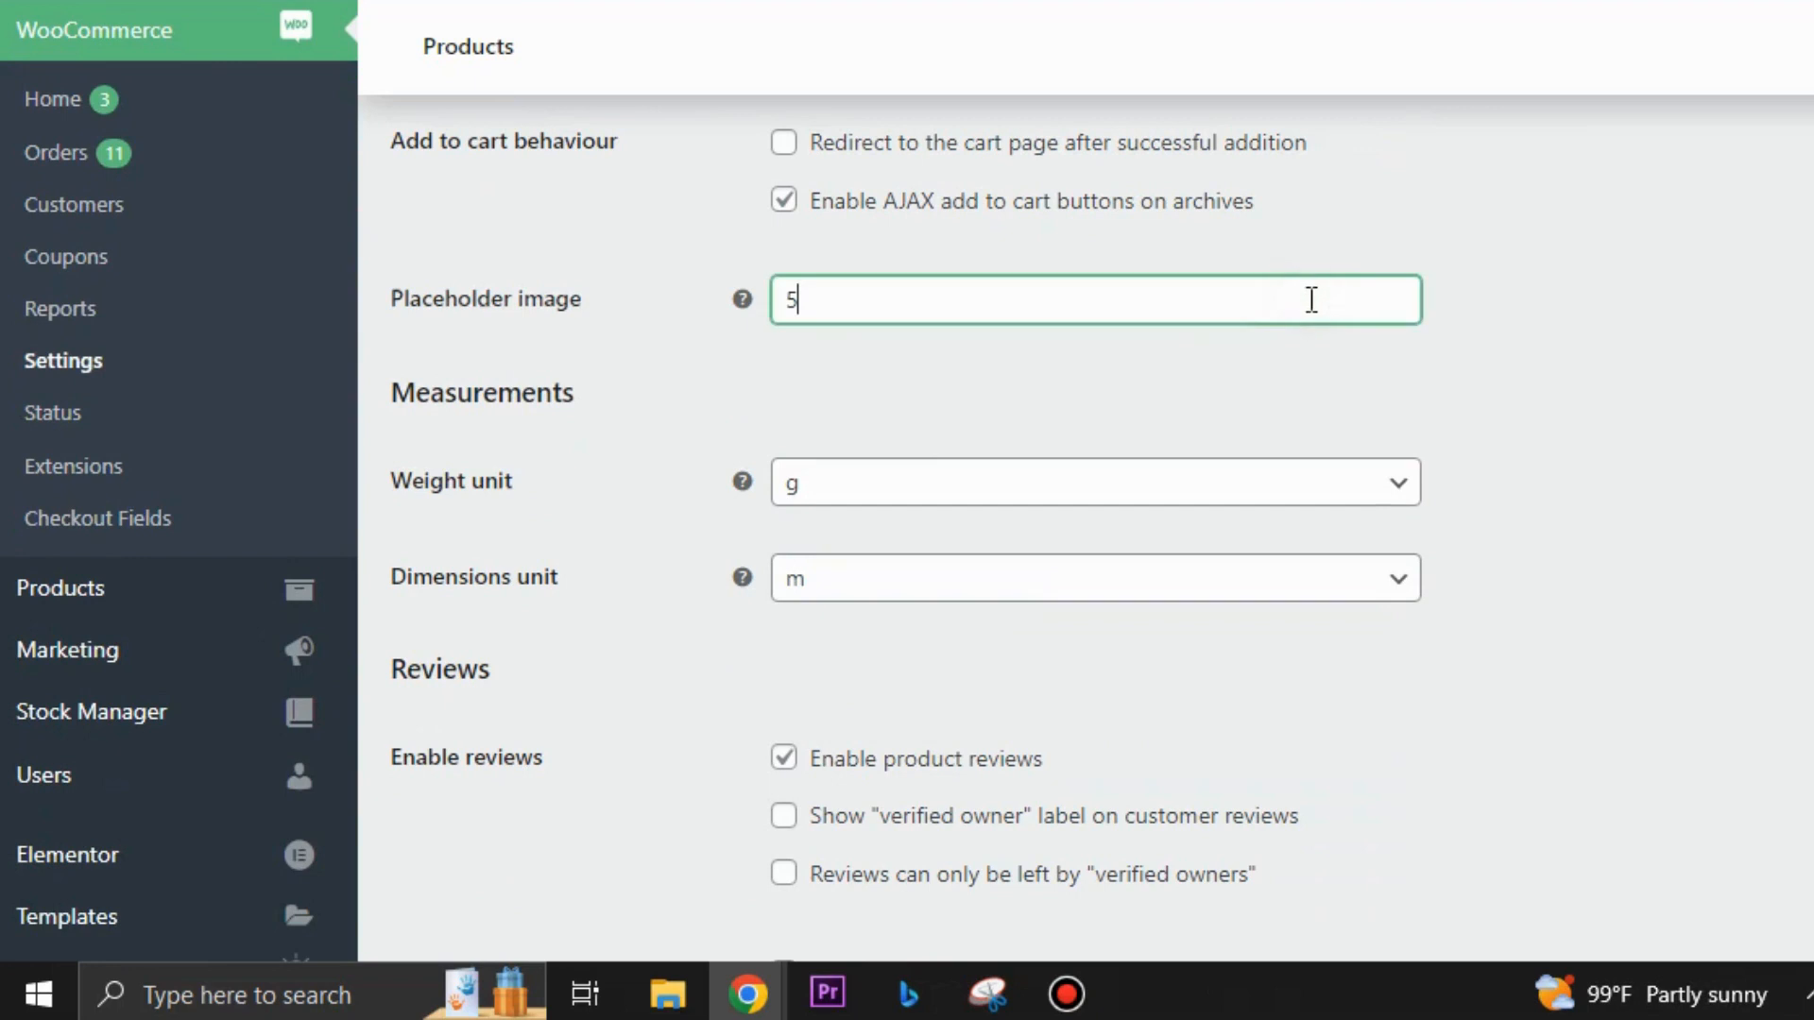
{"action": "key", "text": "BackSpace"}
{"action": "type", "text": "4"}
{"action": "key", "text": "BackSpace"}
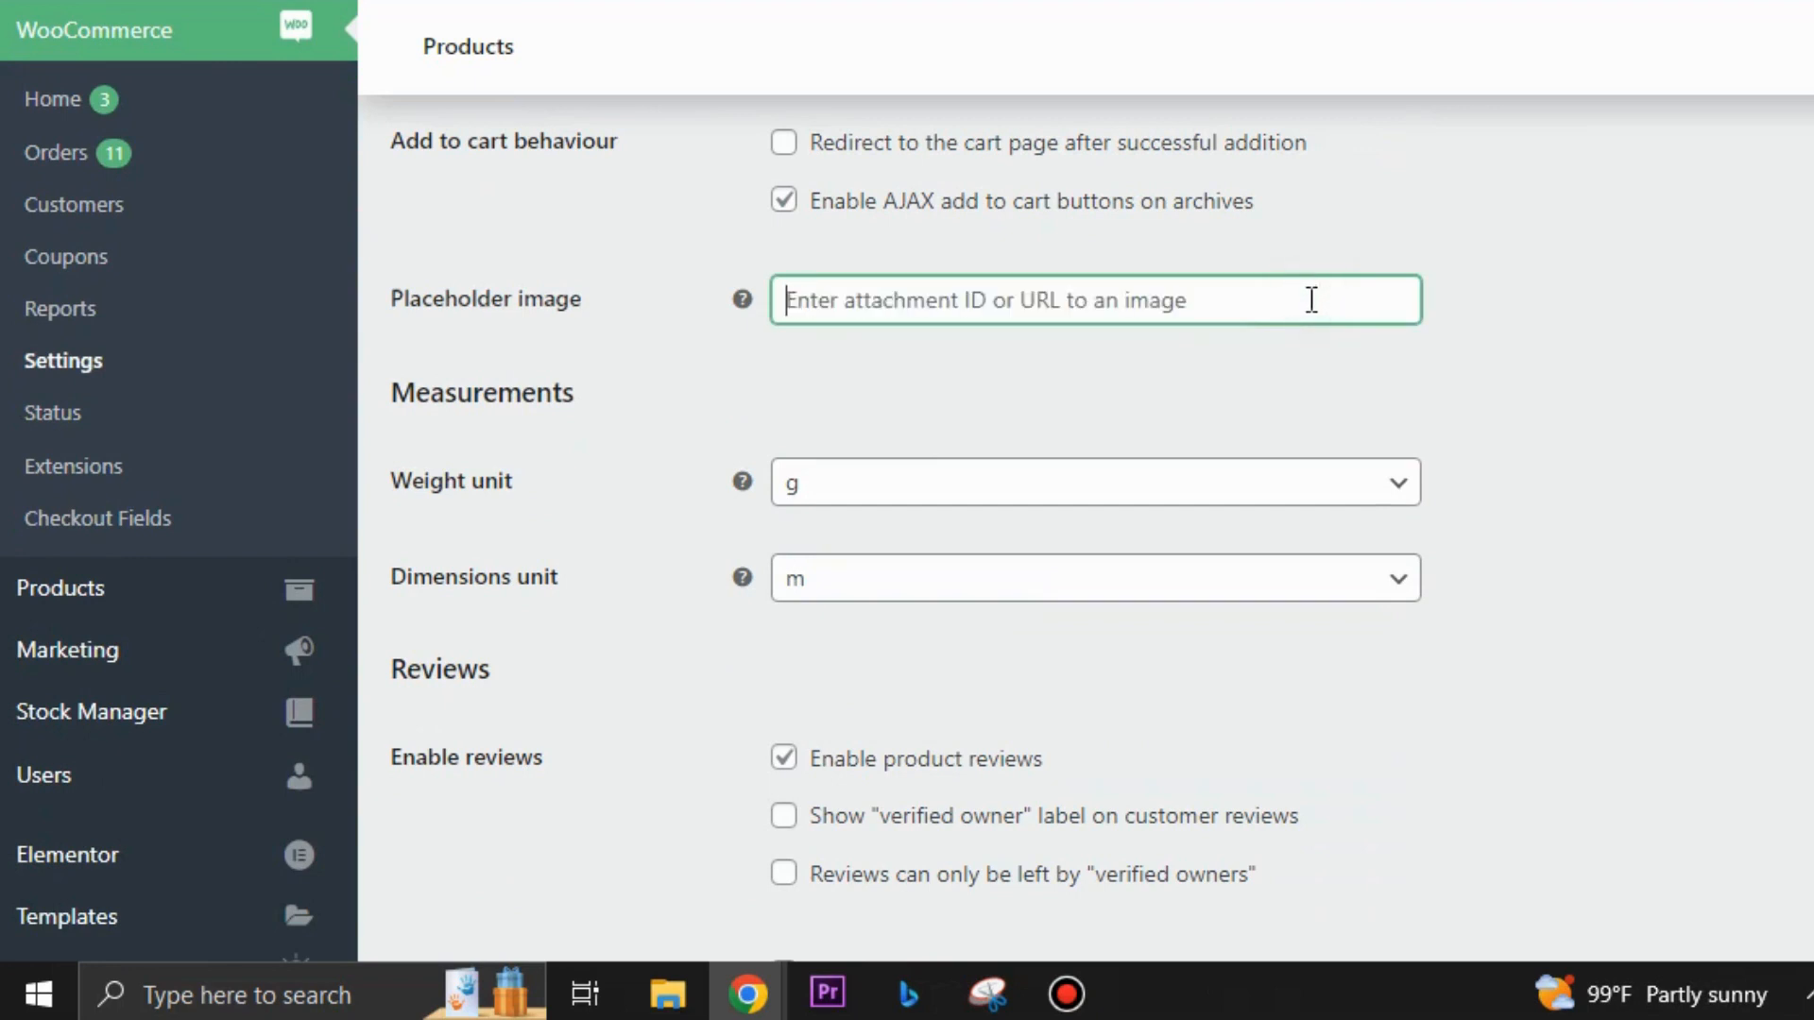
{"action": "type", "text": "5"}
{"action": "left_click", "coordinate": [1663, 392]}
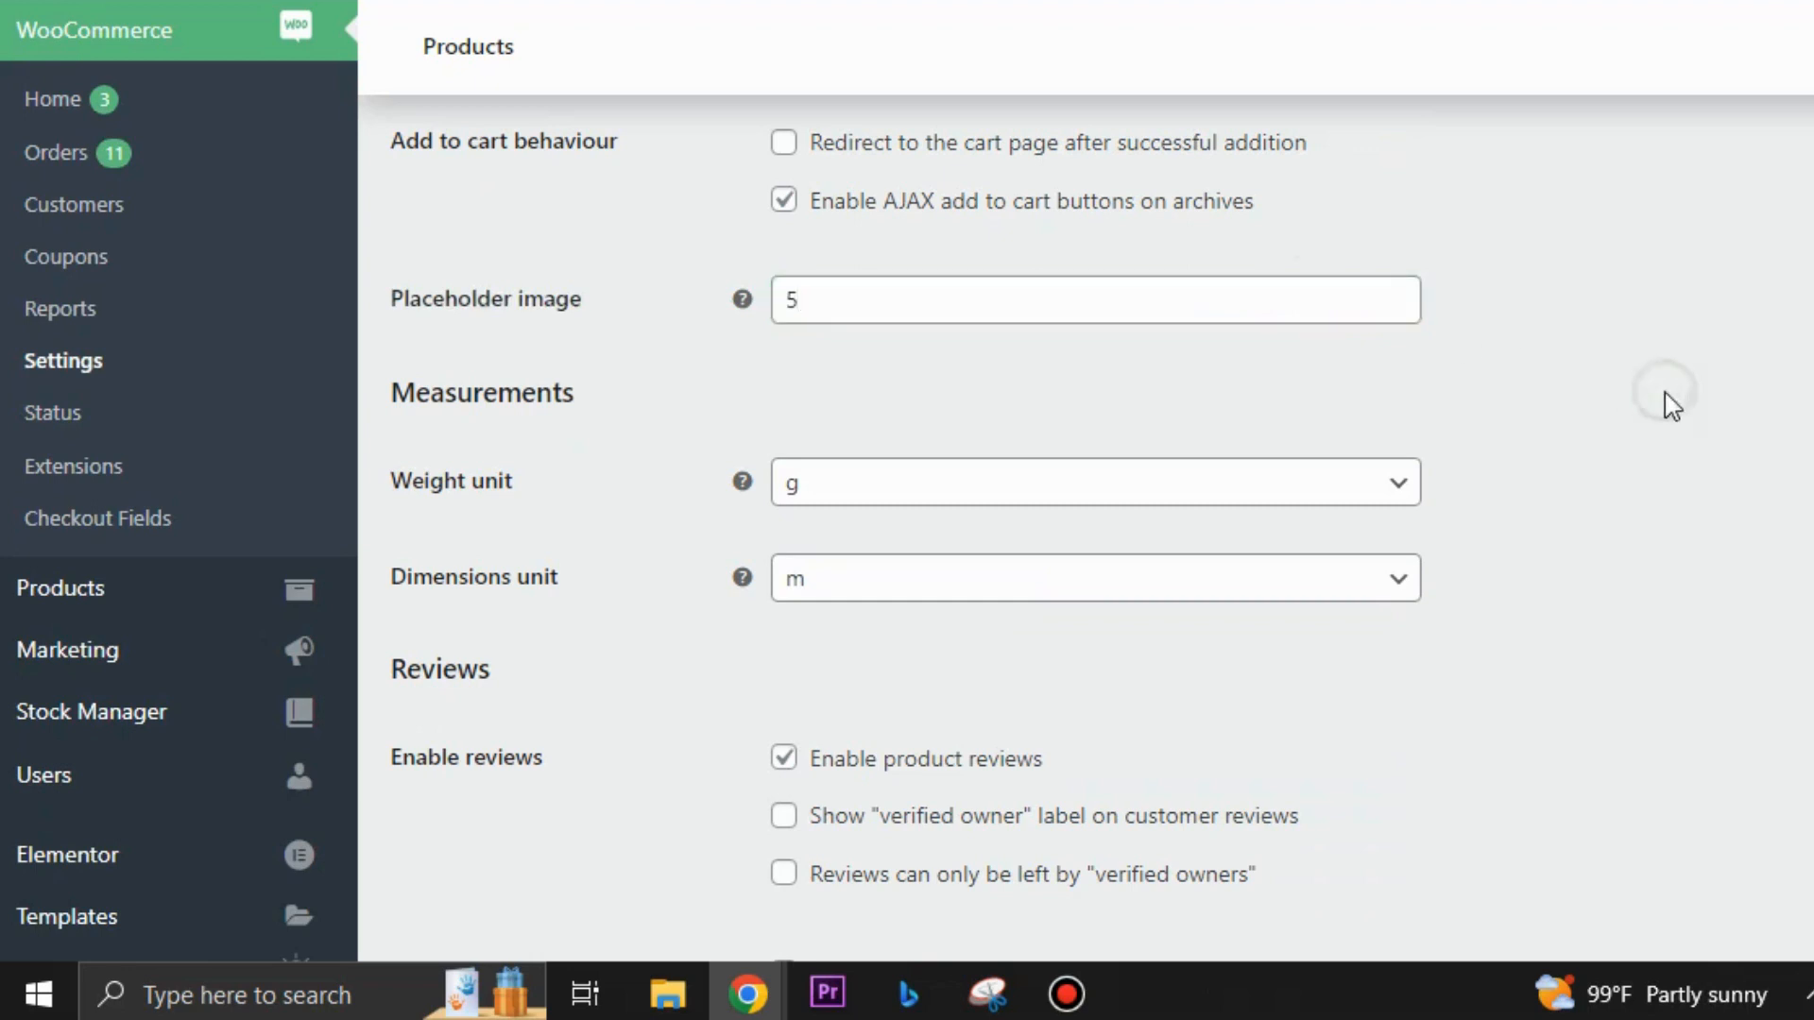
- Set the product weight unit to kg in the measurement settings
{"action": "scroll", "coordinate": [942, 571], "scroll_direction": "down", "scroll_amount": 2}
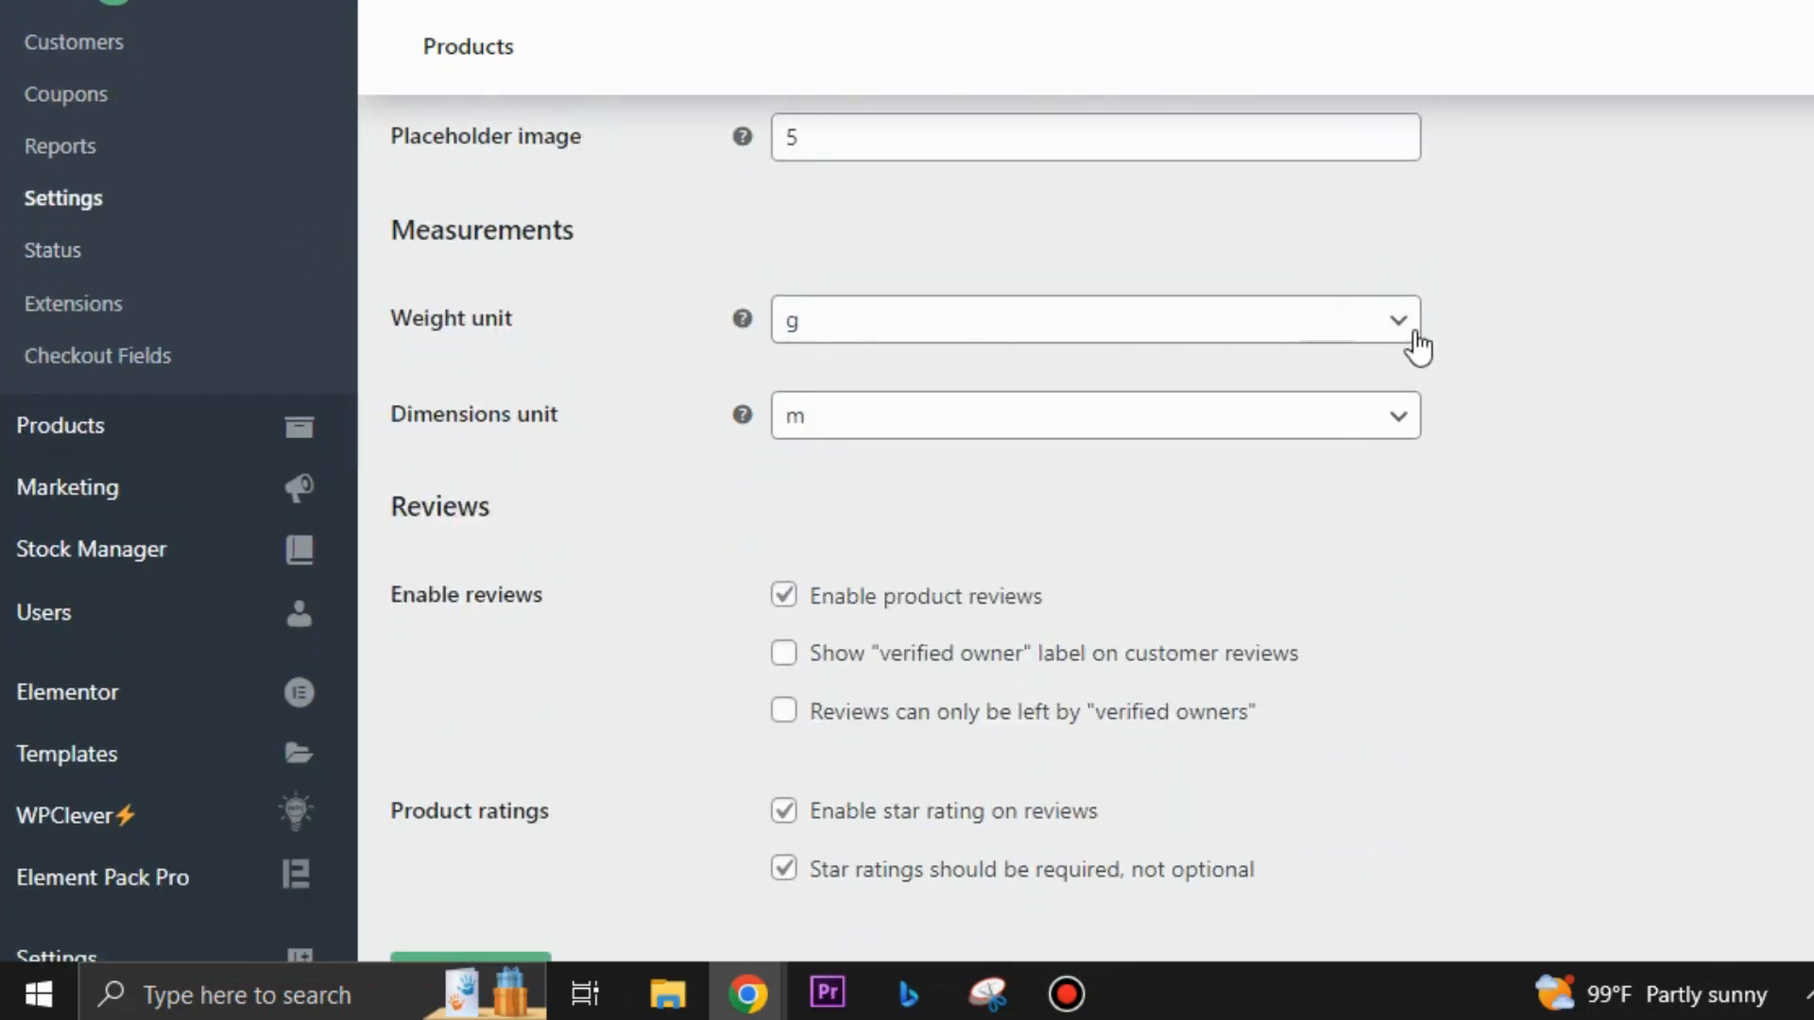
{"action": "left_click", "coordinate": [1412, 331]}
{"action": "left_click", "coordinate": [818, 365]}
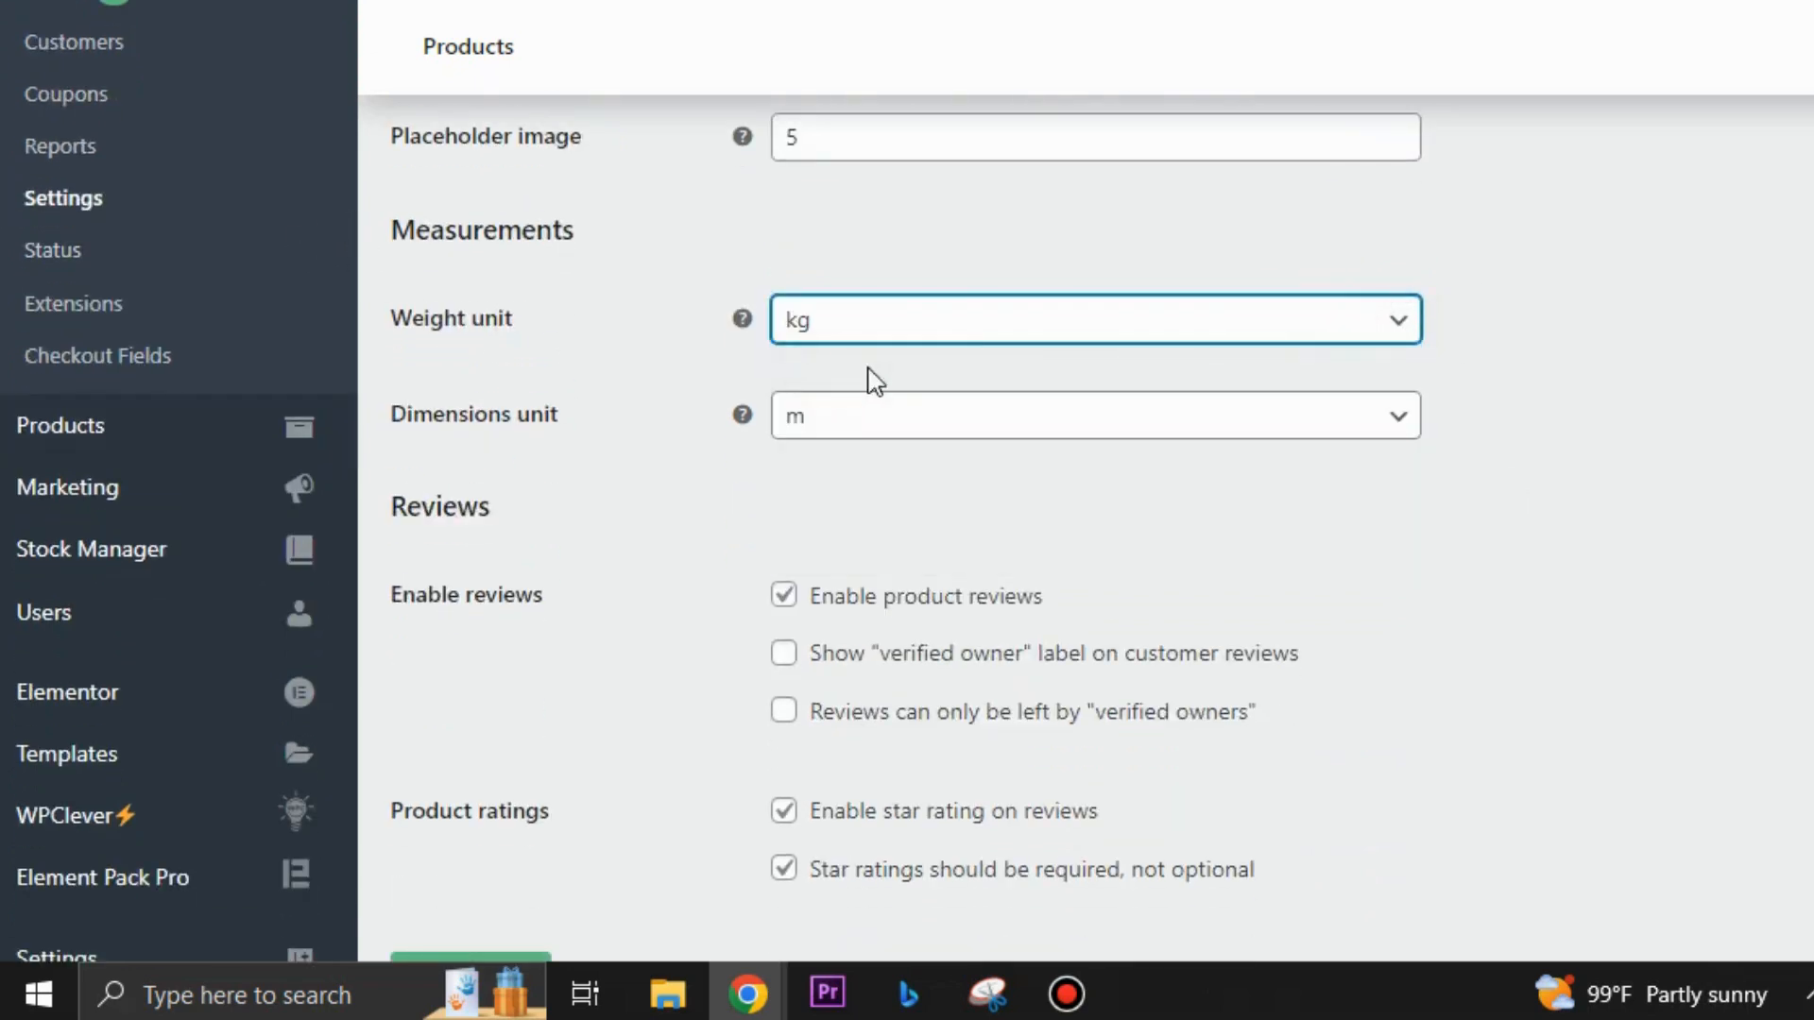
- Set the product weight unit to g, and try cm as the dimensions unit before returning it to m
{"action": "left_click", "coordinate": [1403, 328]}
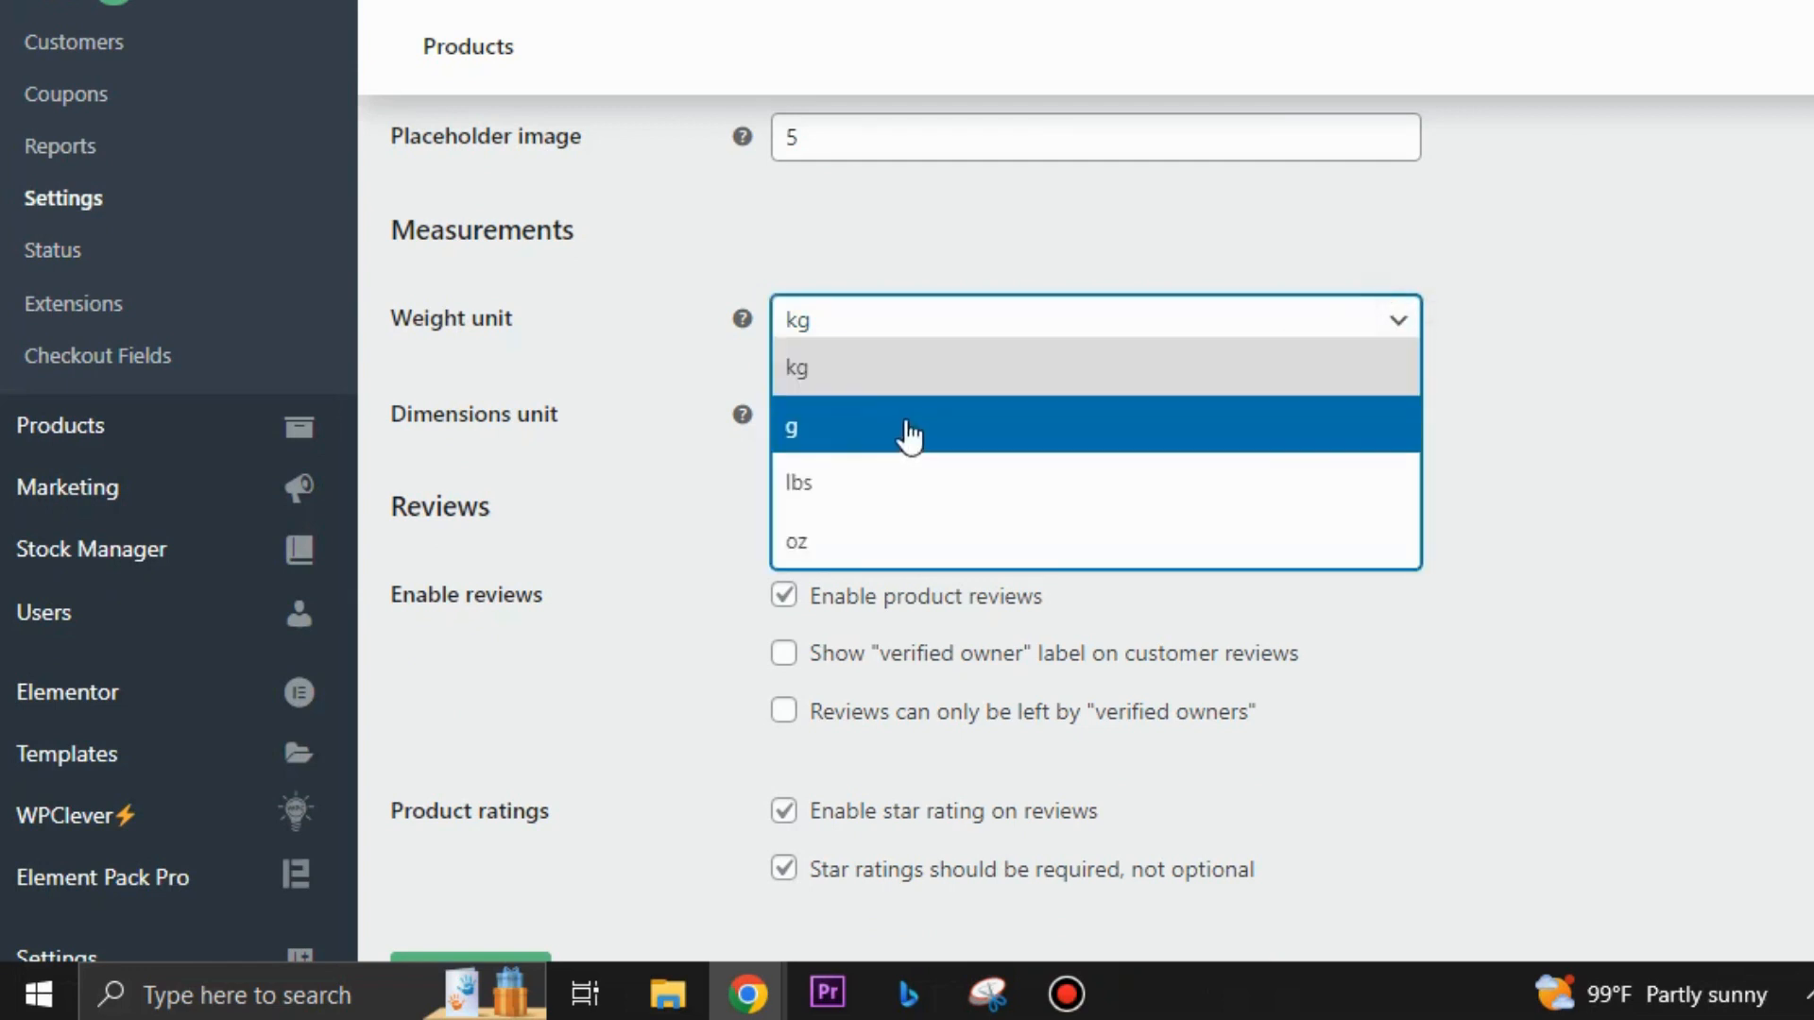
{"action": "left_click", "coordinate": [820, 433]}
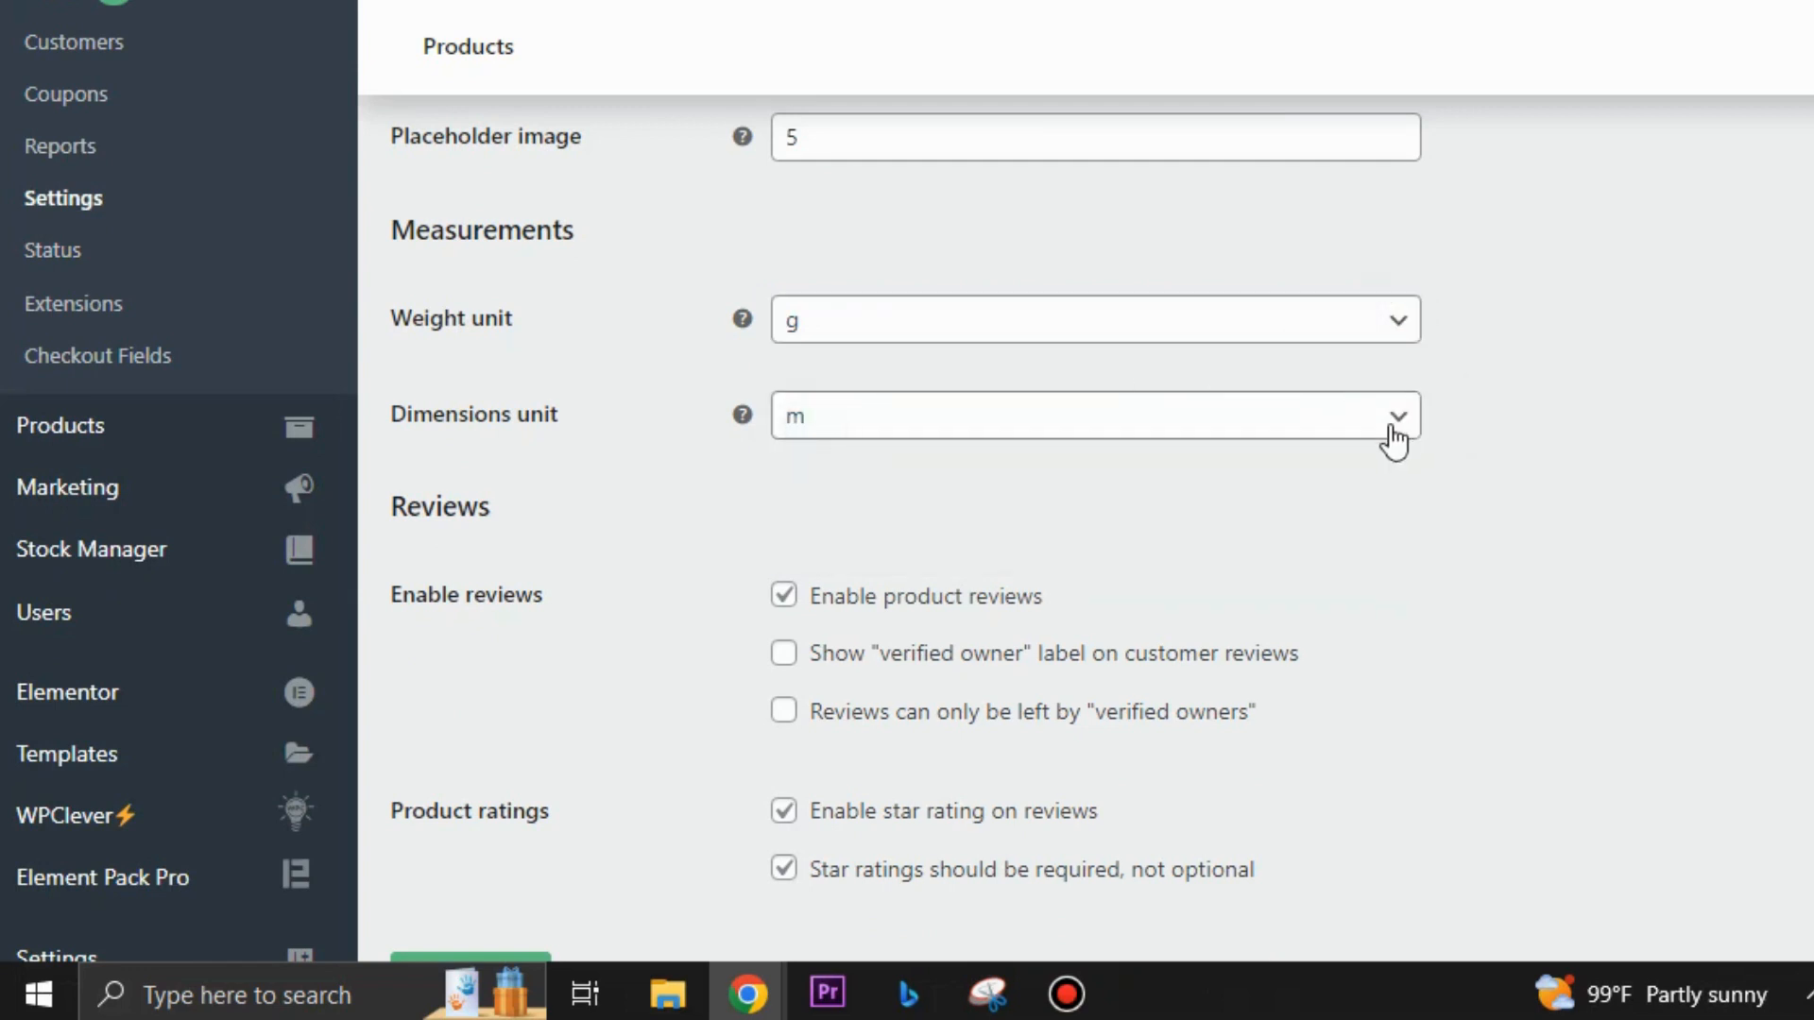
{"action": "left_click", "coordinate": [1394, 436]}
{"action": "left_click", "coordinate": [806, 524]}
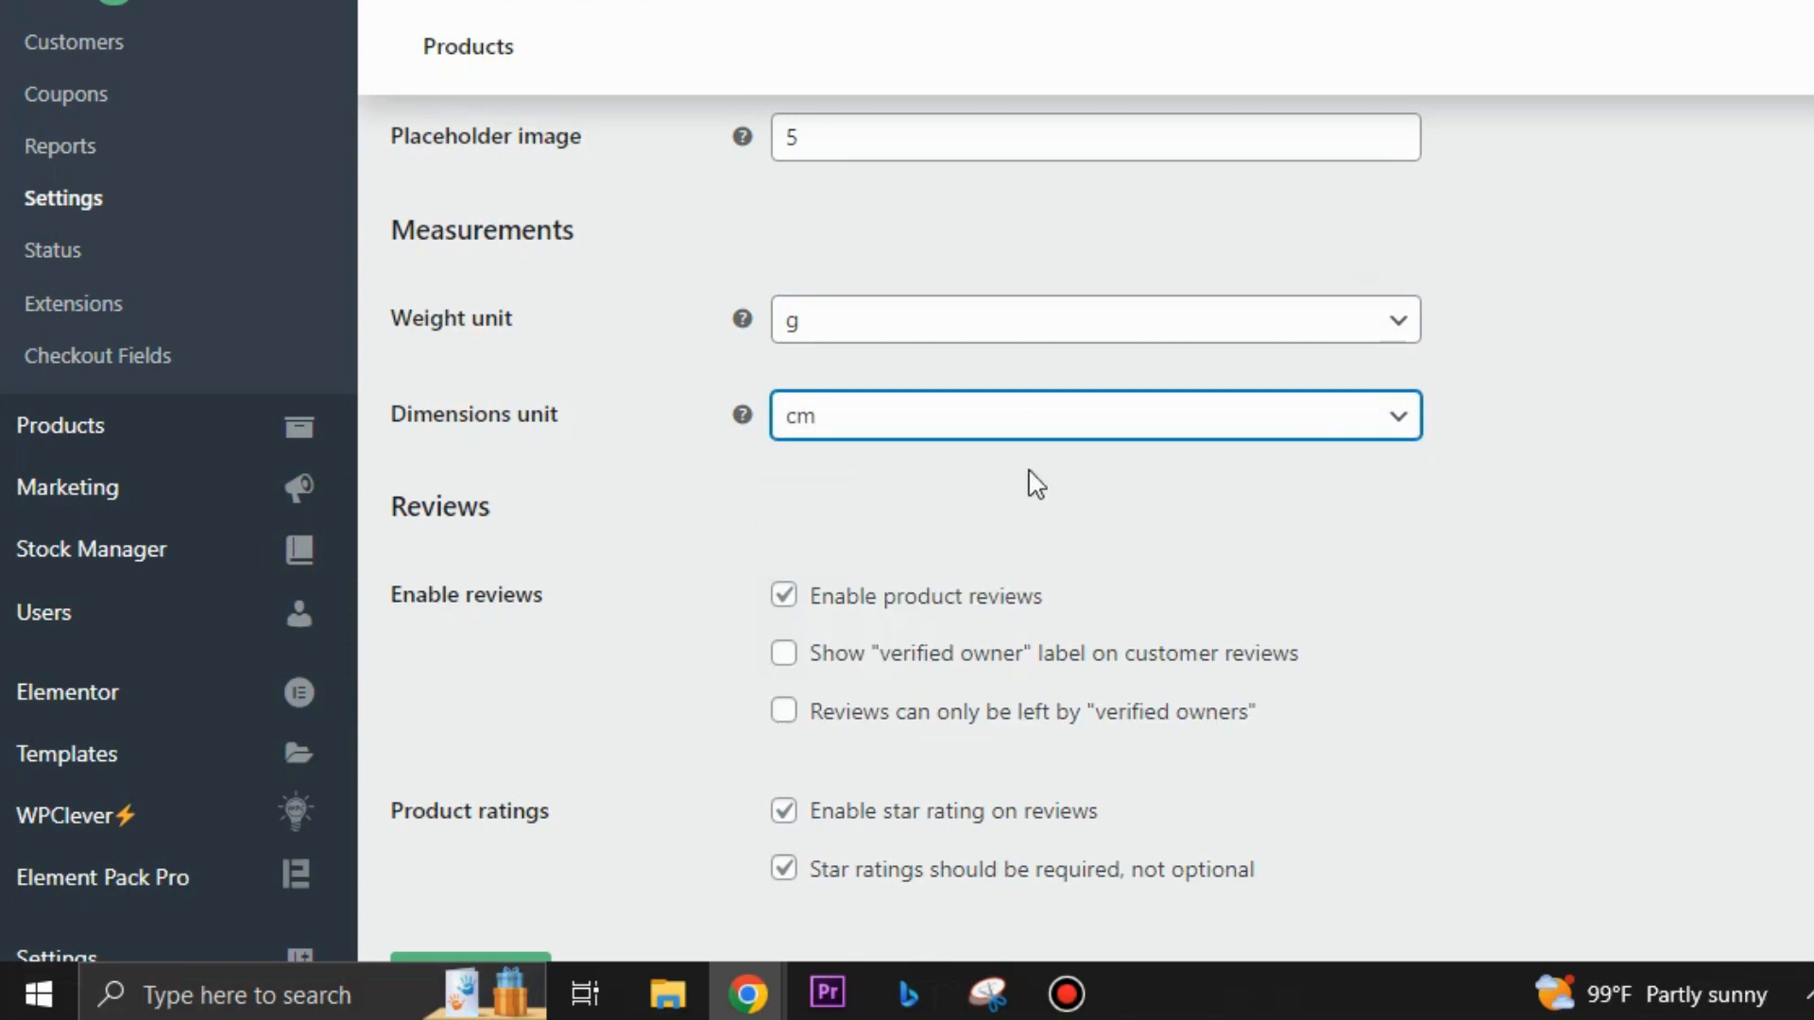
{"action": "left_click", "coordinate": [1402, 416]}
{"action": "left_click", "coordinate": [818, 472]}
- Try to save the product settings and open the Payments settings, agreeing to leave the page
{"action": "scroll", "coordinate": [777, 418], "scroll_direction": "down", "scroll_amount": 3}
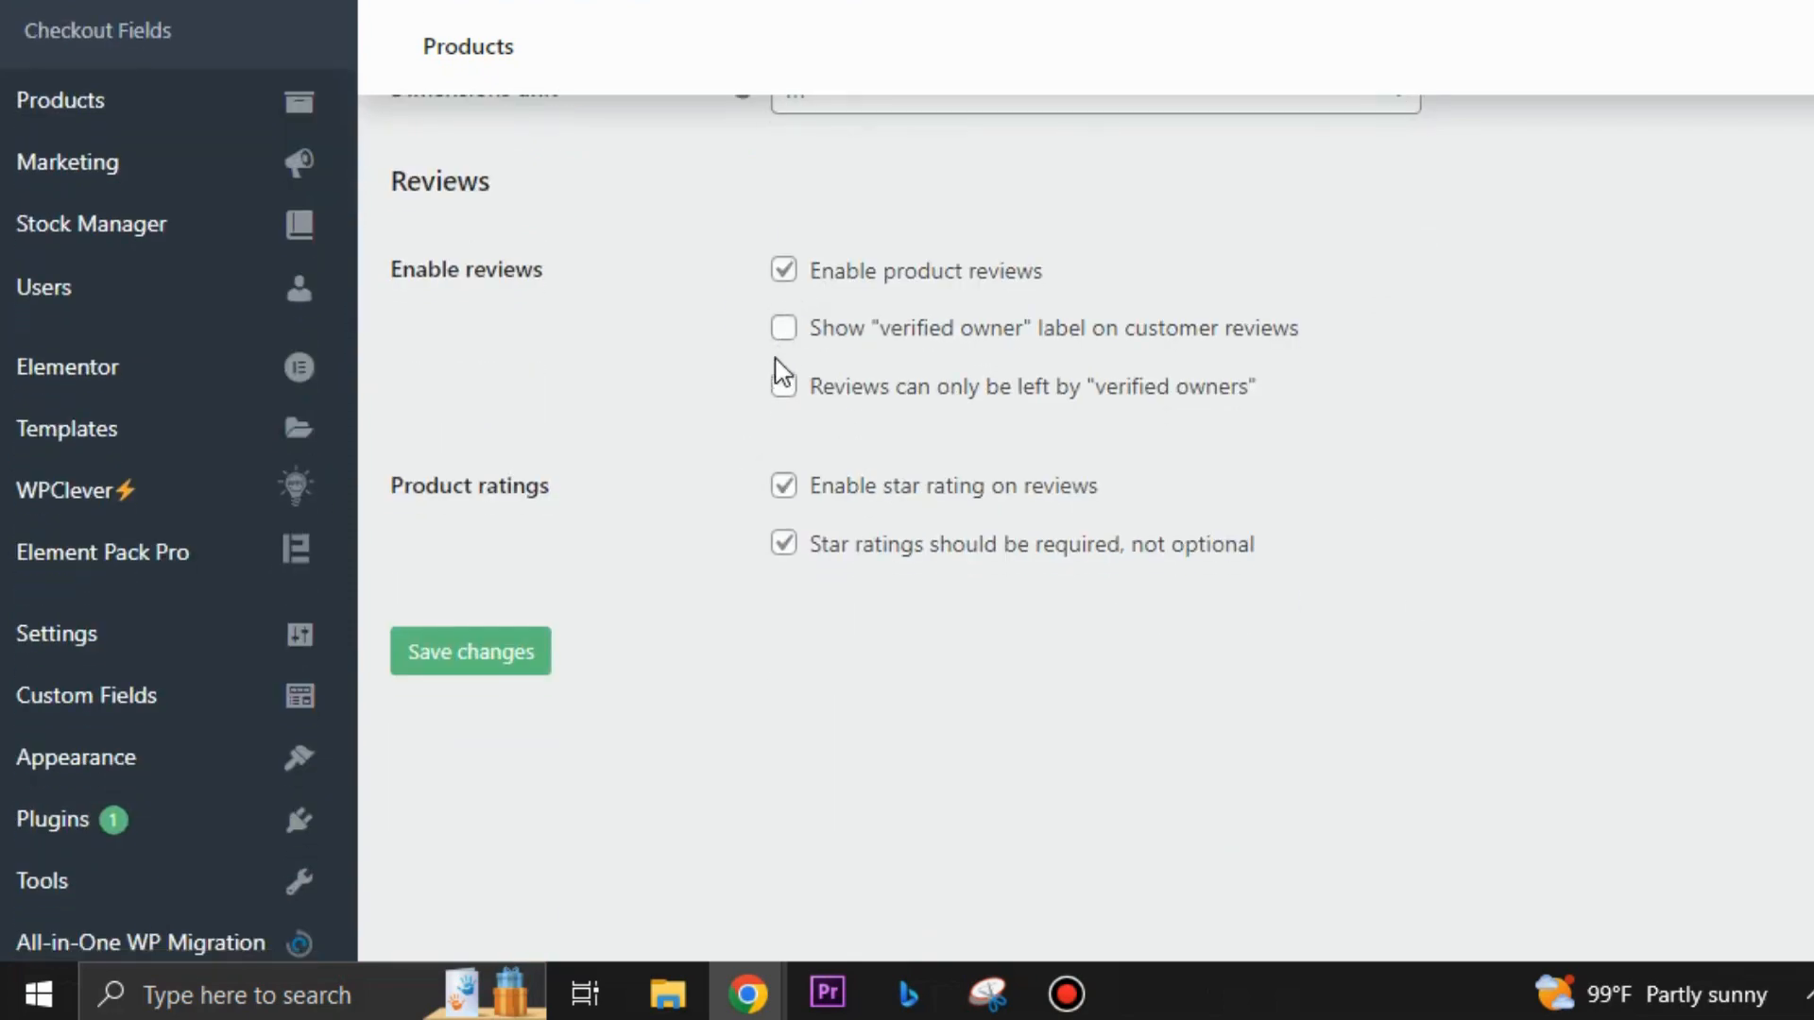
{"action": "left_click", "coordinate": [466, 666]}
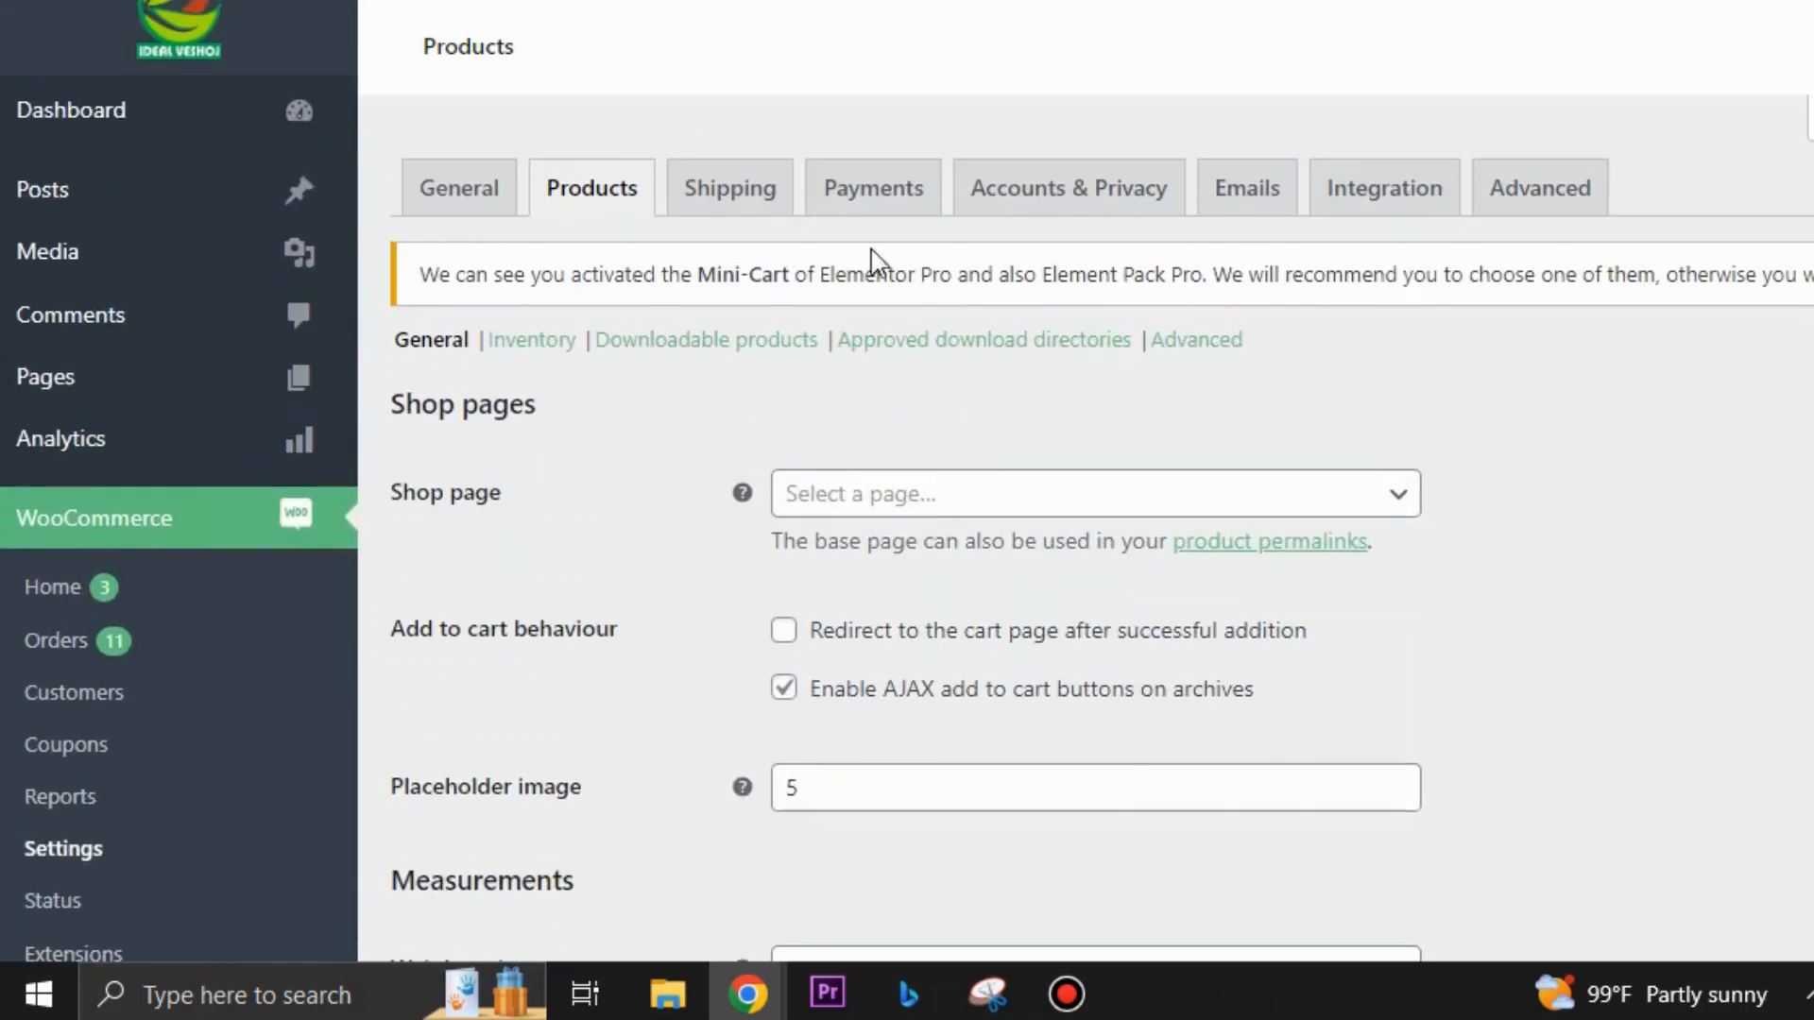
{"action": "left_click", "coordinate": [878, 196]}
{"action": "left_click", "coordinate": [1282, 53]}
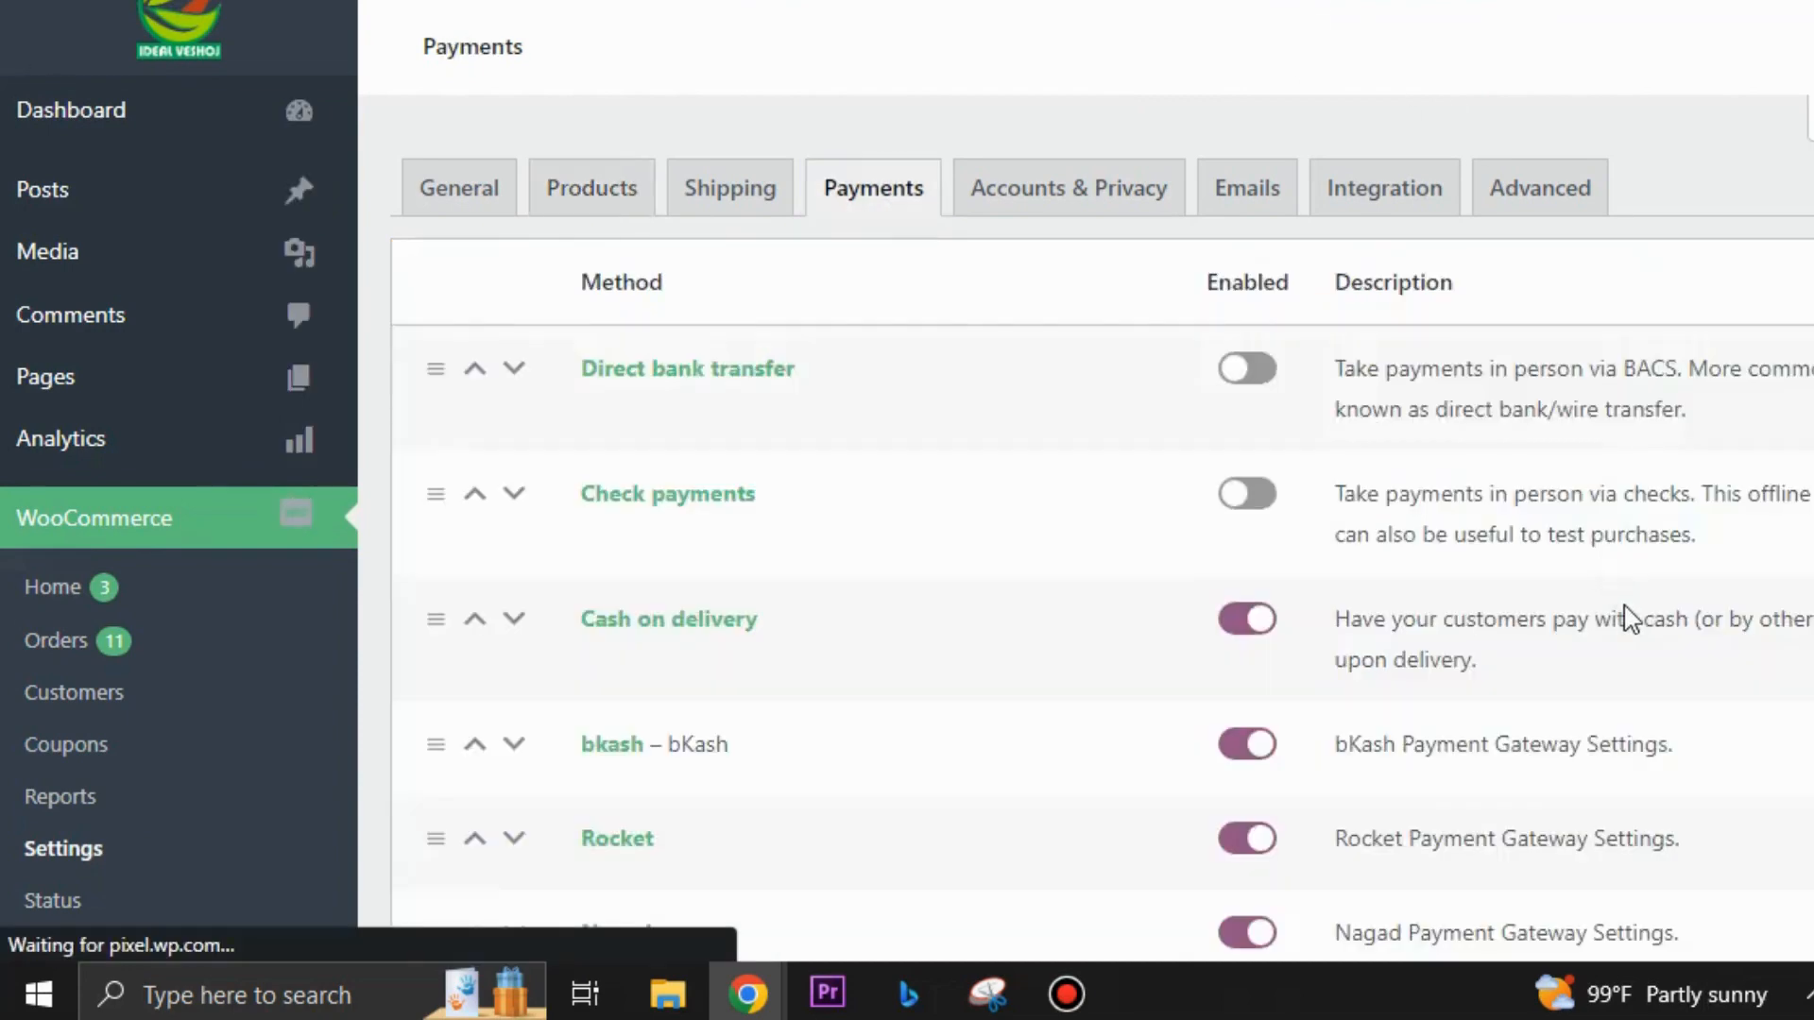
- Review the installed payment methods and open the settings of the bKash gateway
{"action": "scroll", "coordinate": [883, 612], "scroll_direction": "down", "scroll_amount": 2}
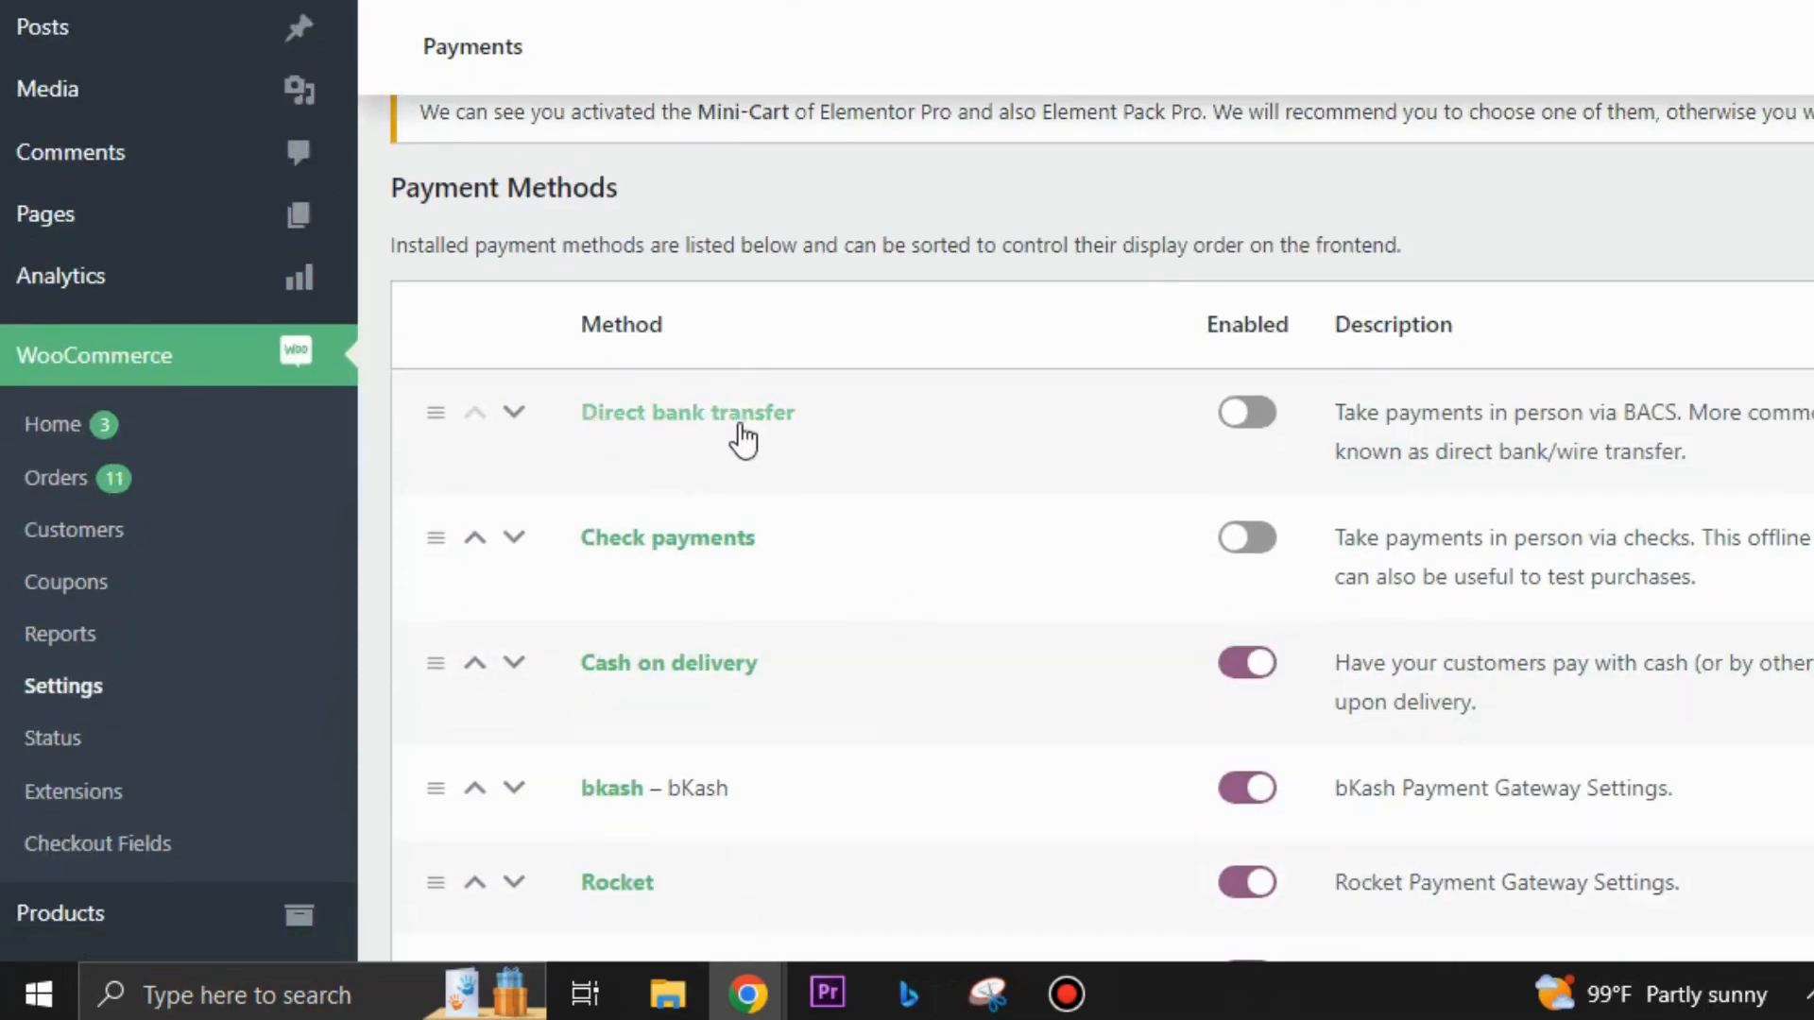
{"action": "scroll", "coordinate": [646, 465], "scroll_direction": "down", "scroll_amount": 2}
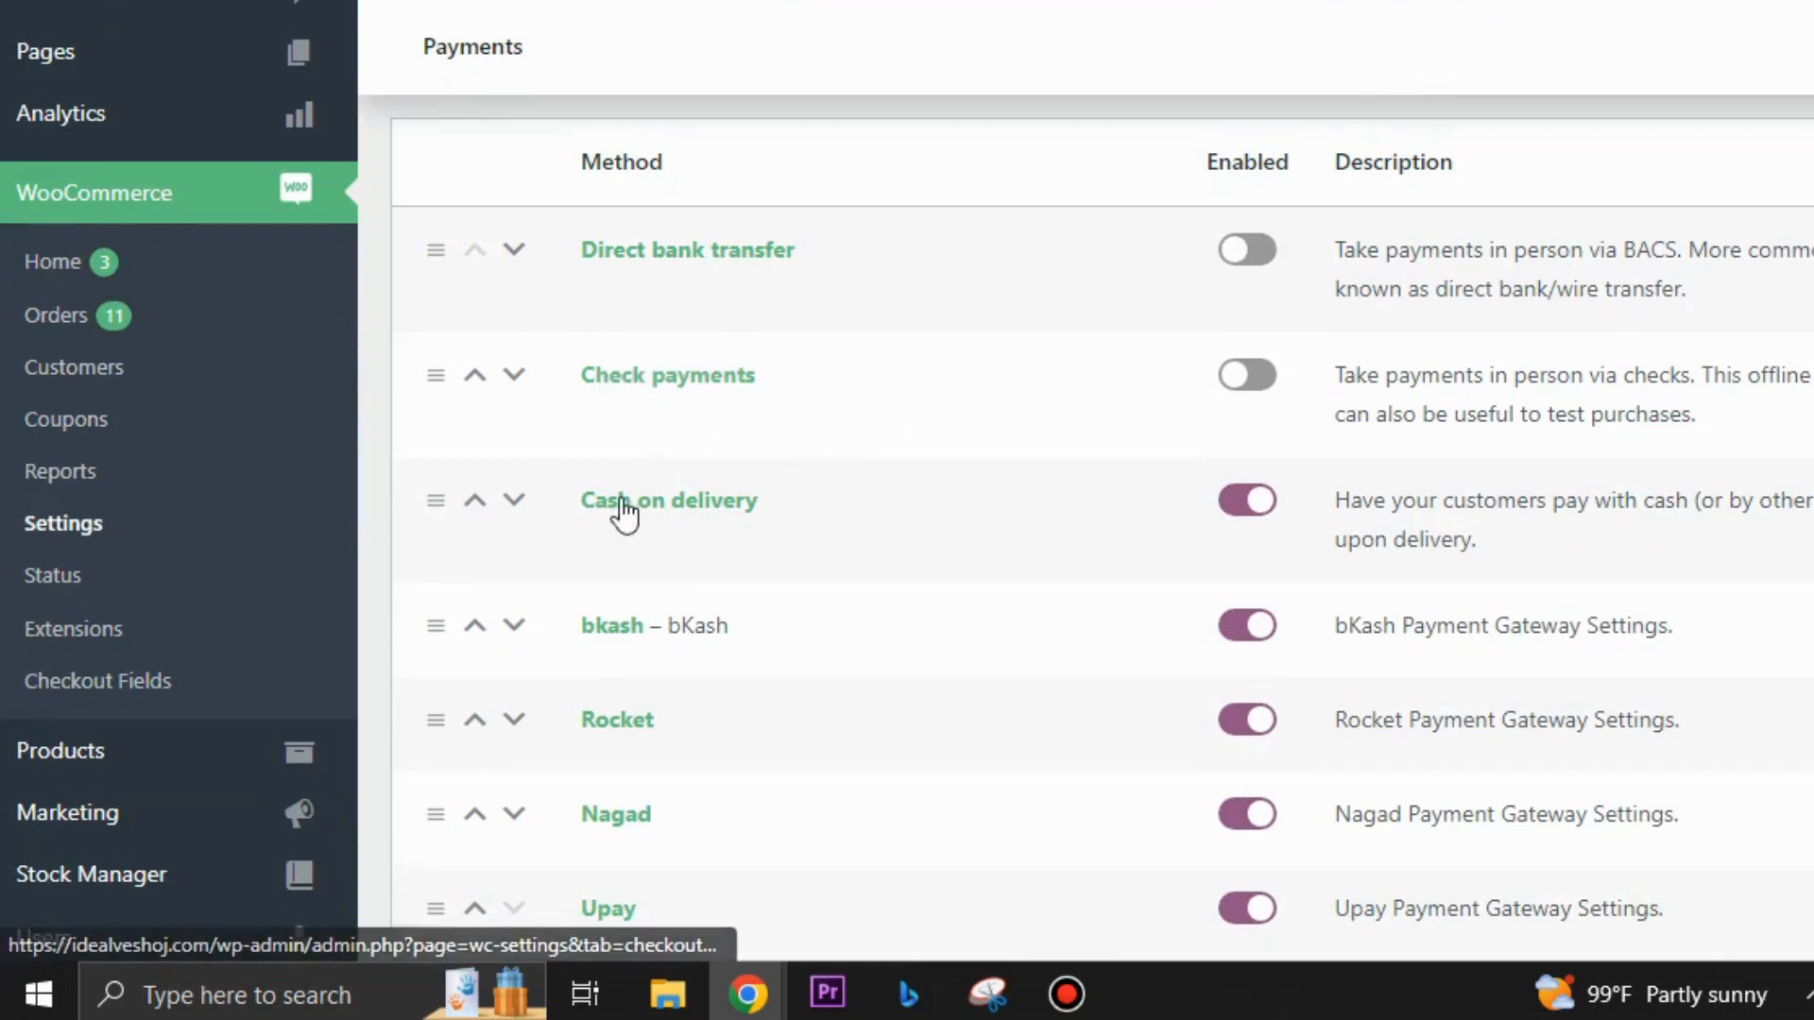
{"action": "scroll", "coordinate": [837, 517], "scroll_direction": "down", "scroll_amount": 2}
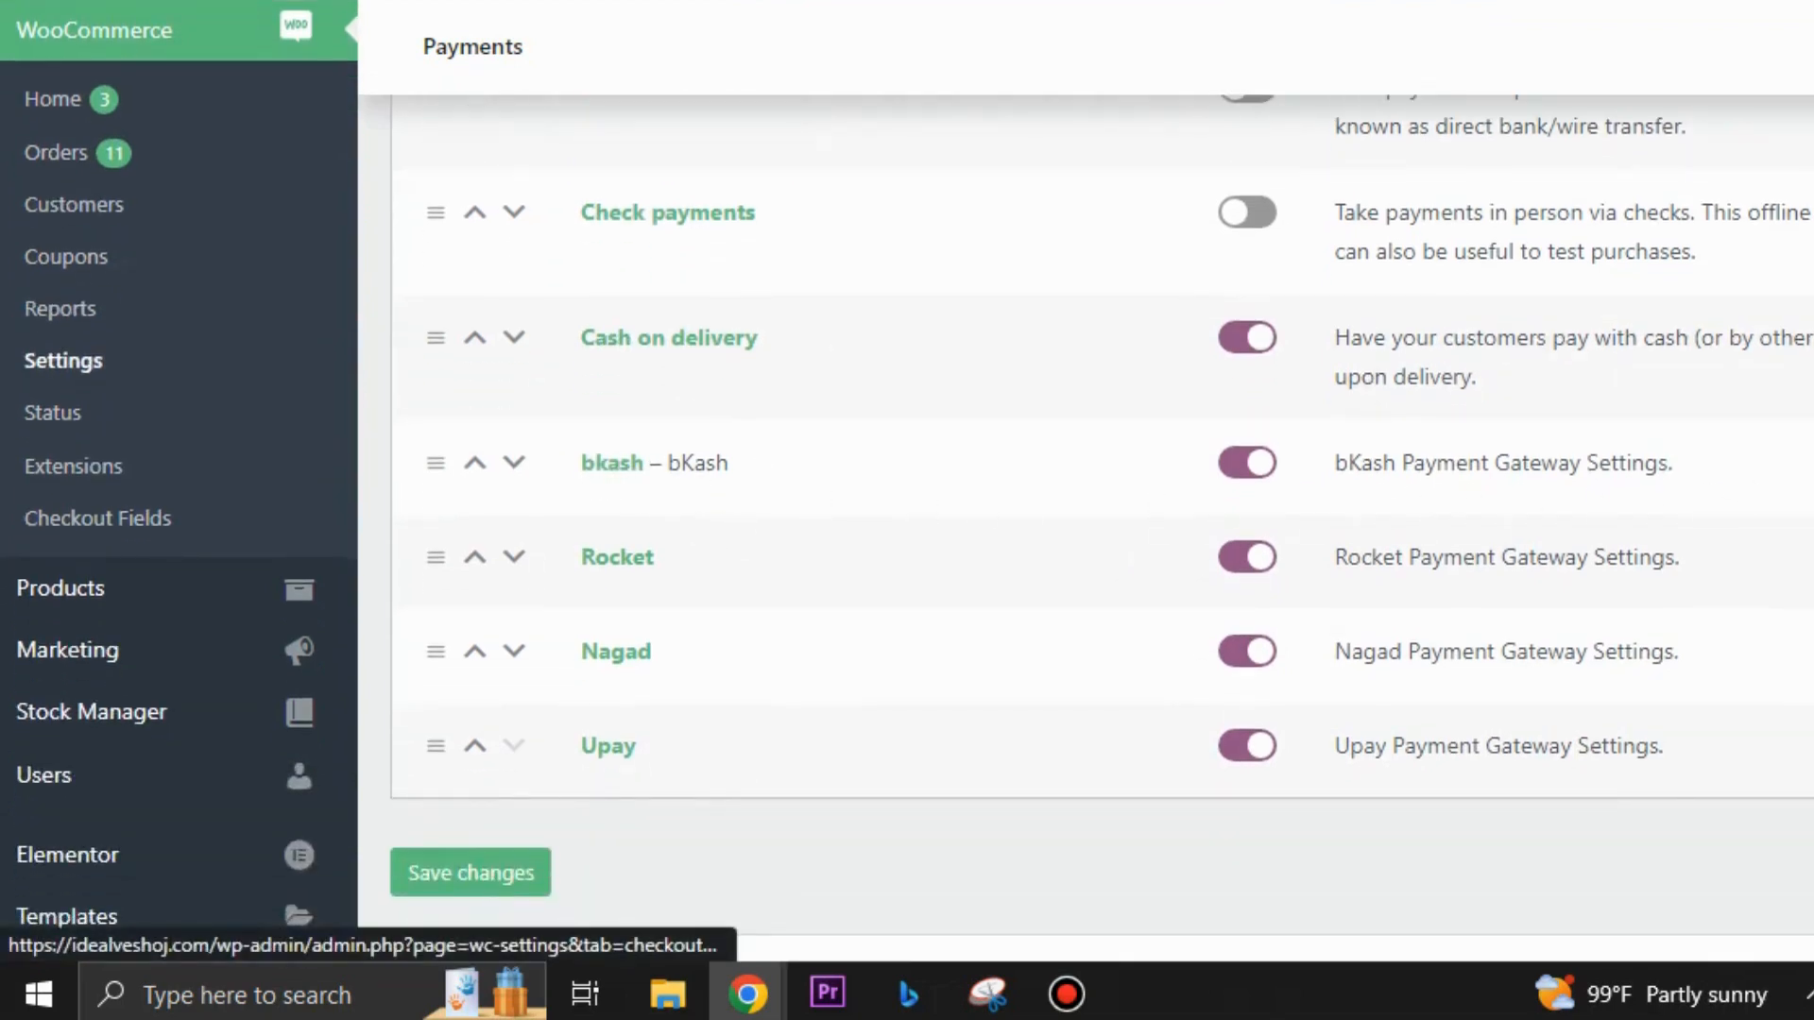
{"action": "left_click", "coordinate": [612, 463]}
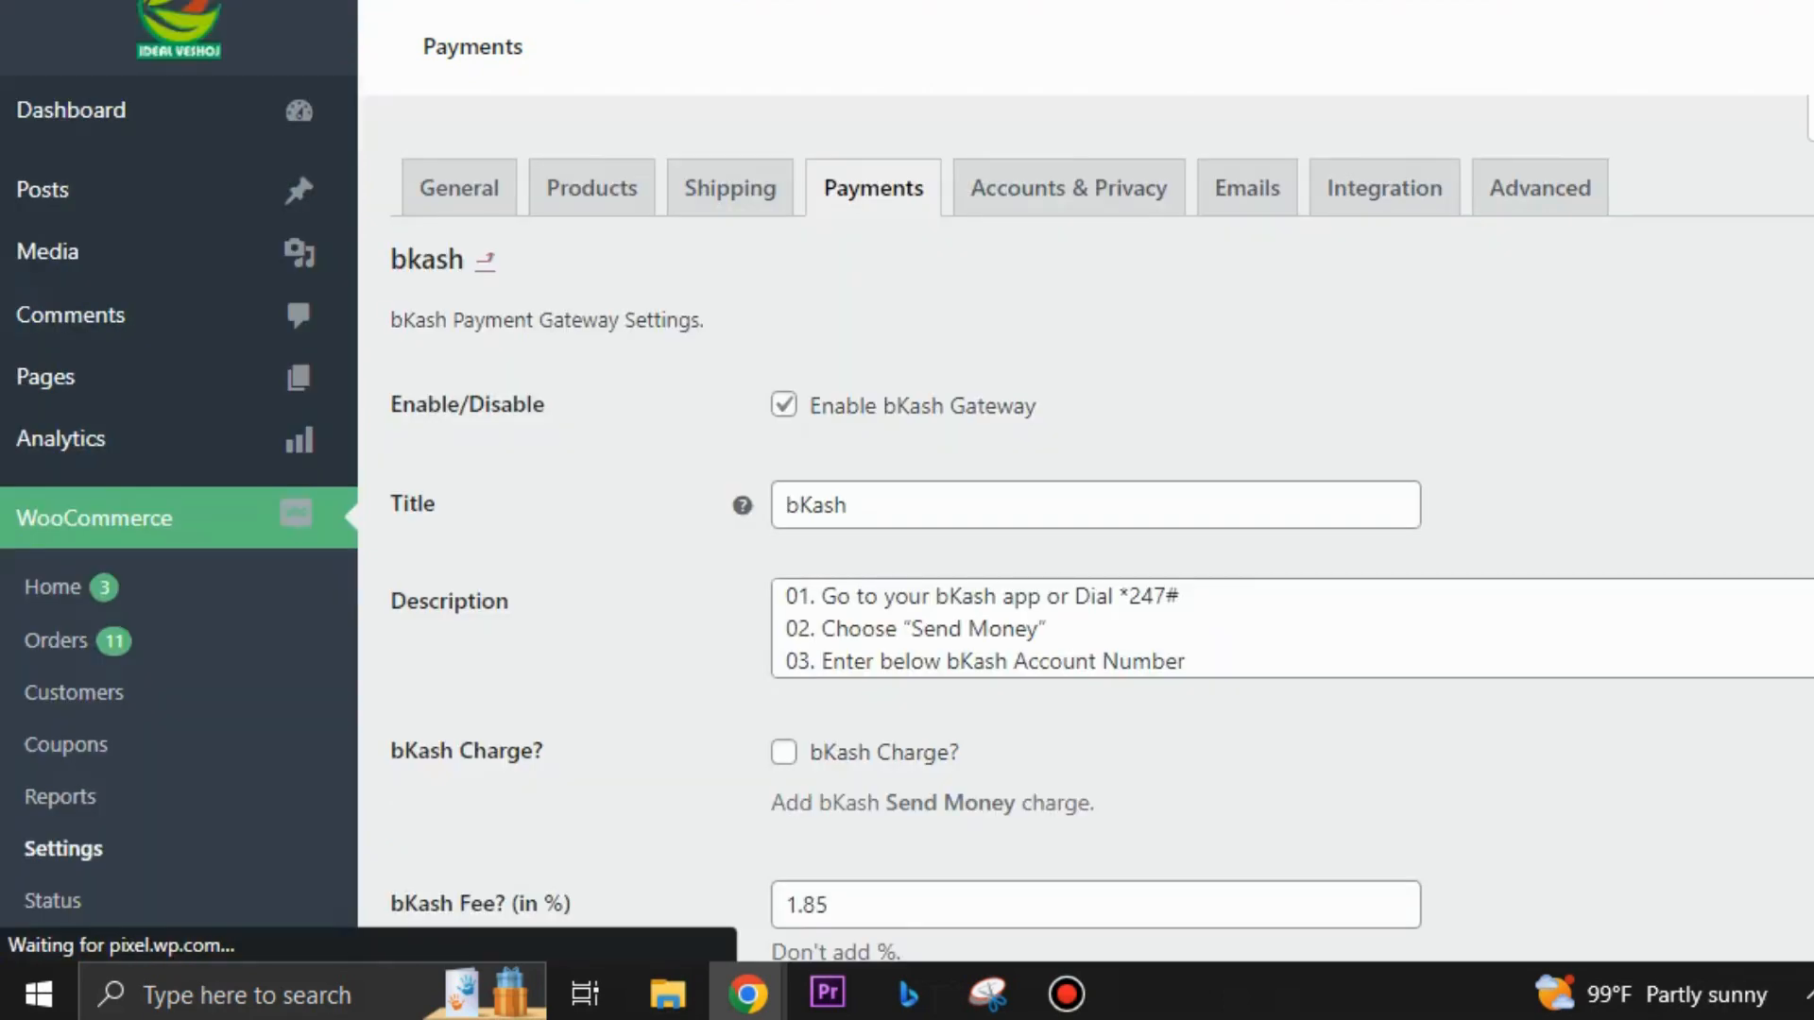
- Examine the bKash gateway's title and the payment steps in its description without changing them
{"action": "scroll", "coordinate": [1414, 638], "scroll_direction": "down", "scroll_amount": 2}
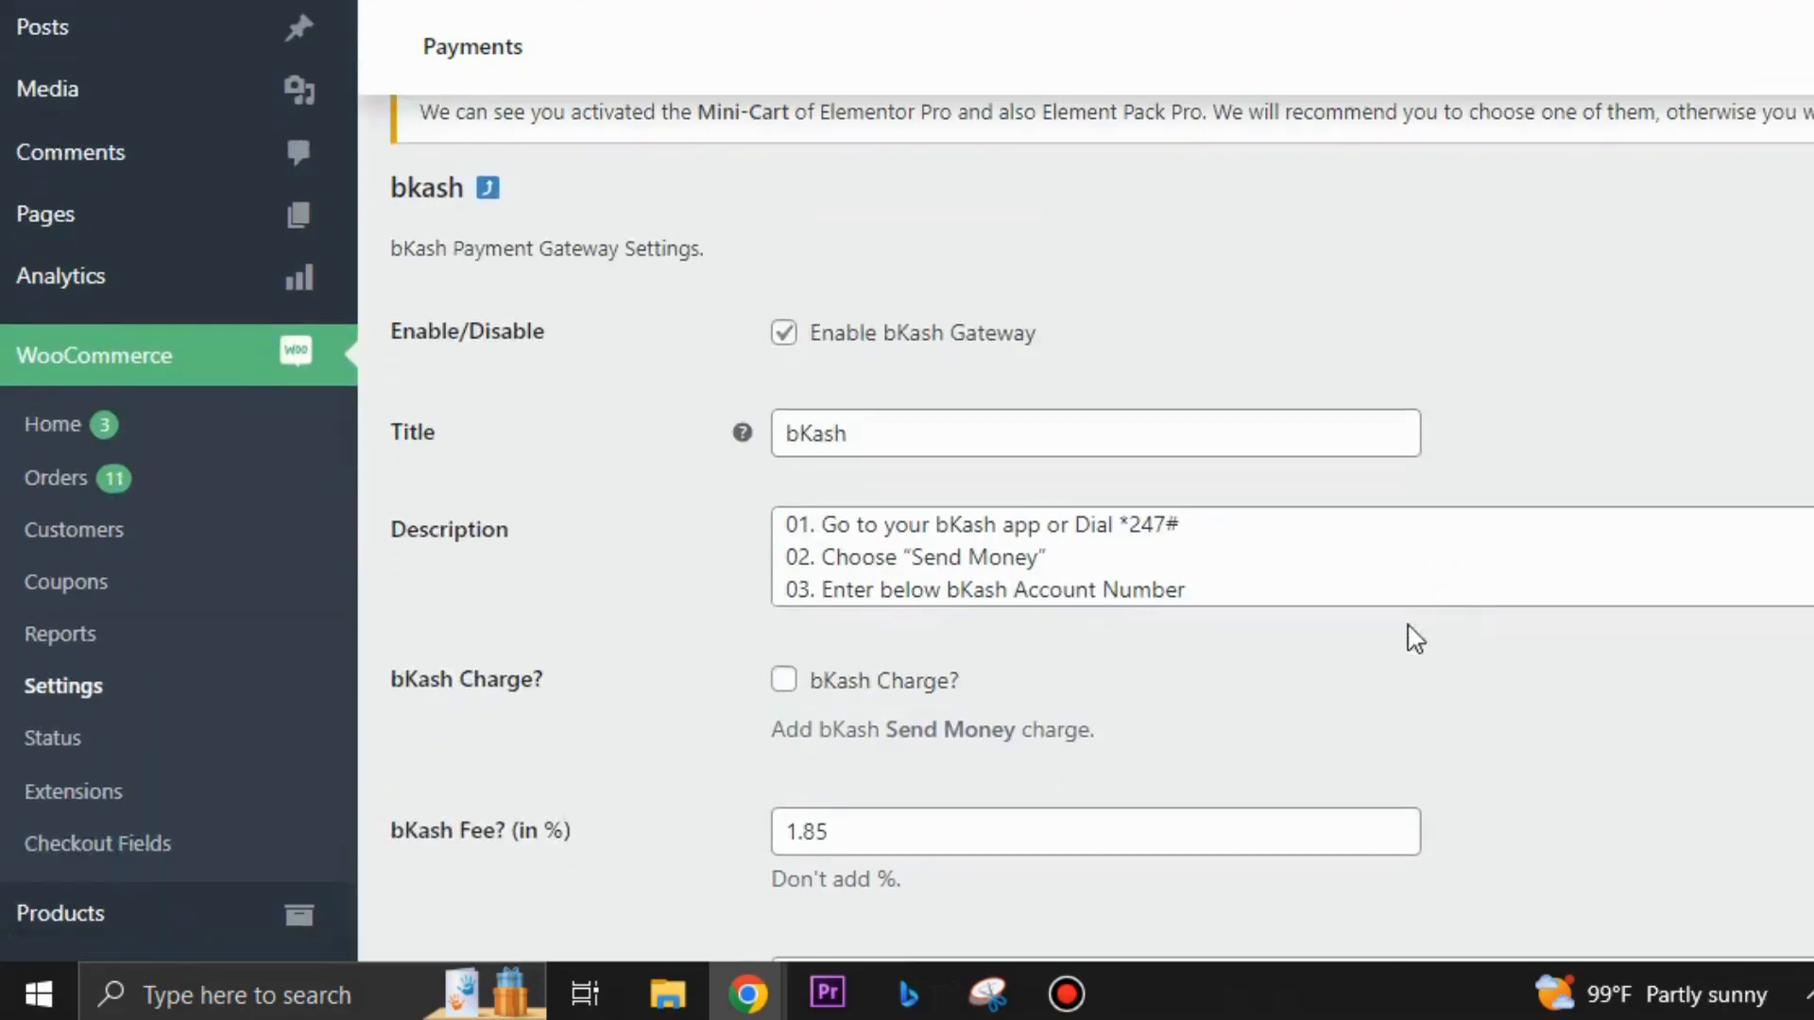
{"action": "left_click", "coordinate": [851, 444]}
{"action": "scroll", "coordinate": [931, 534], "scroll_direction": "down", "scroll_amount": 4}
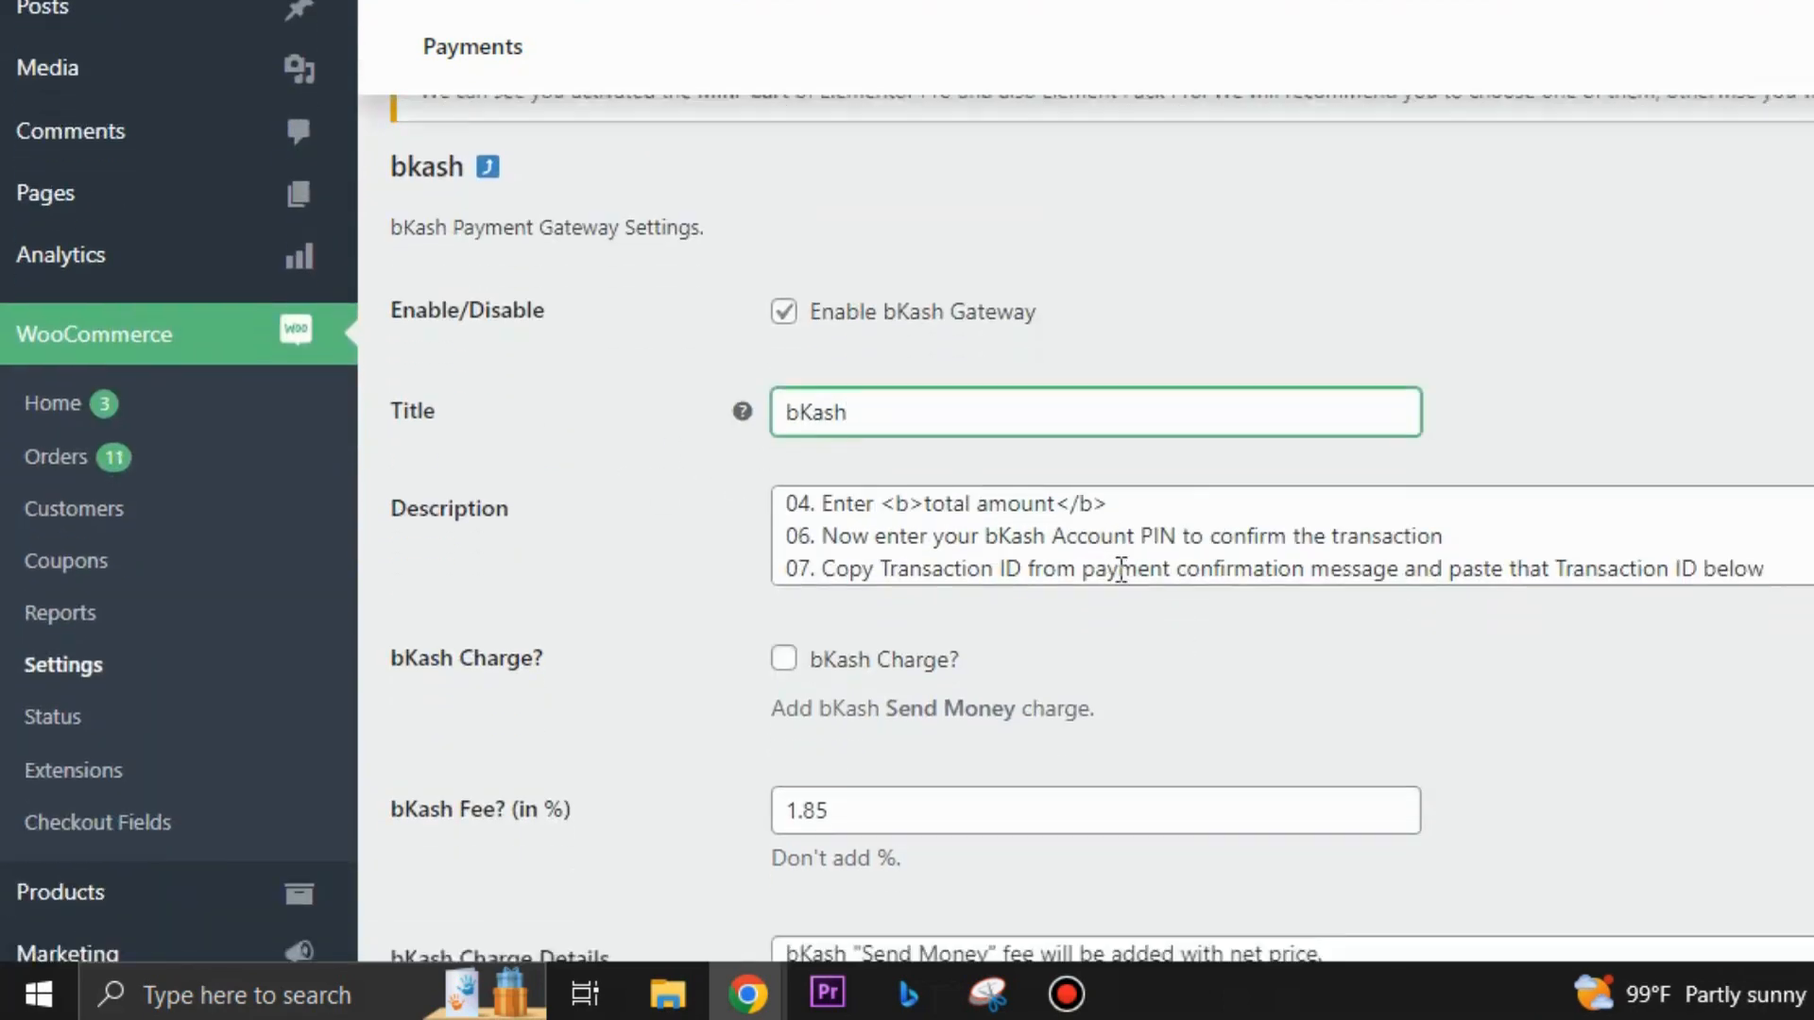
{"action": "scroll", "coordinate": [1121, 569], "scroll_direction": "down", "scroll_amount": 1}
{"action": "scroll", "coordinate": [1219, 401], "scroll_direction": "down", "scroll_amount": 1}
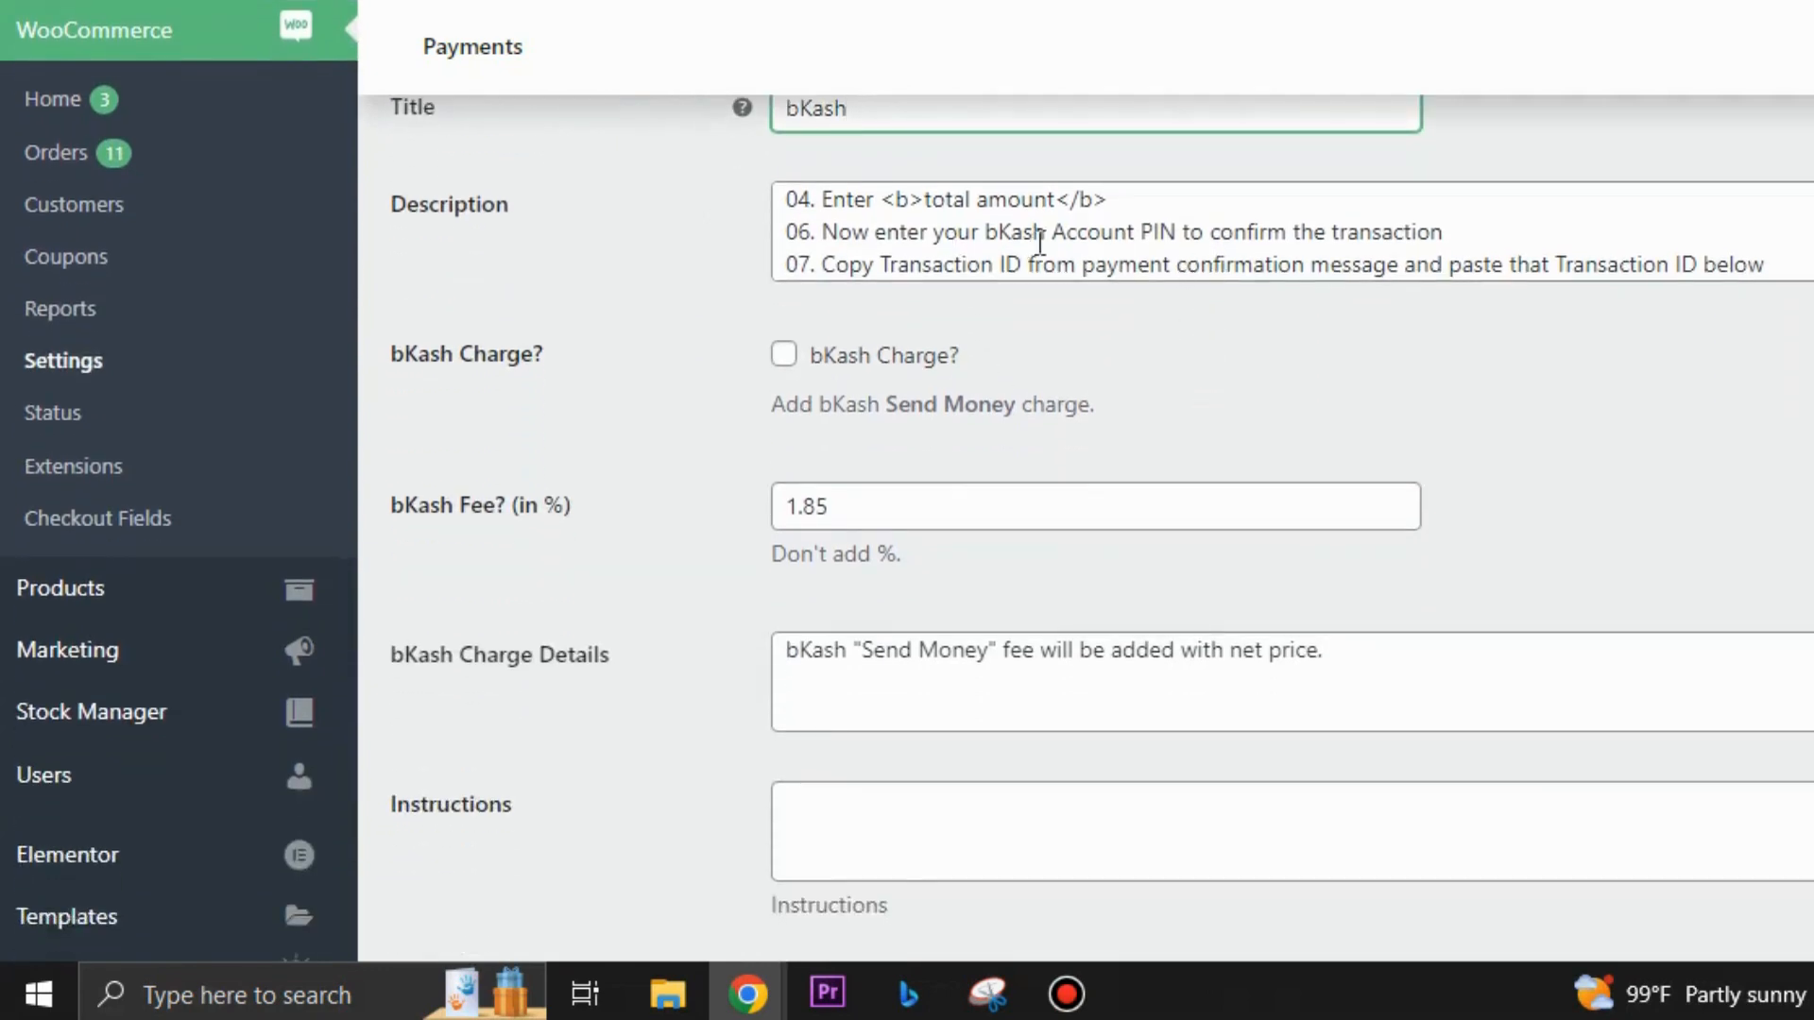
{"action": "left_click", "coordinate": [1474, 232]}
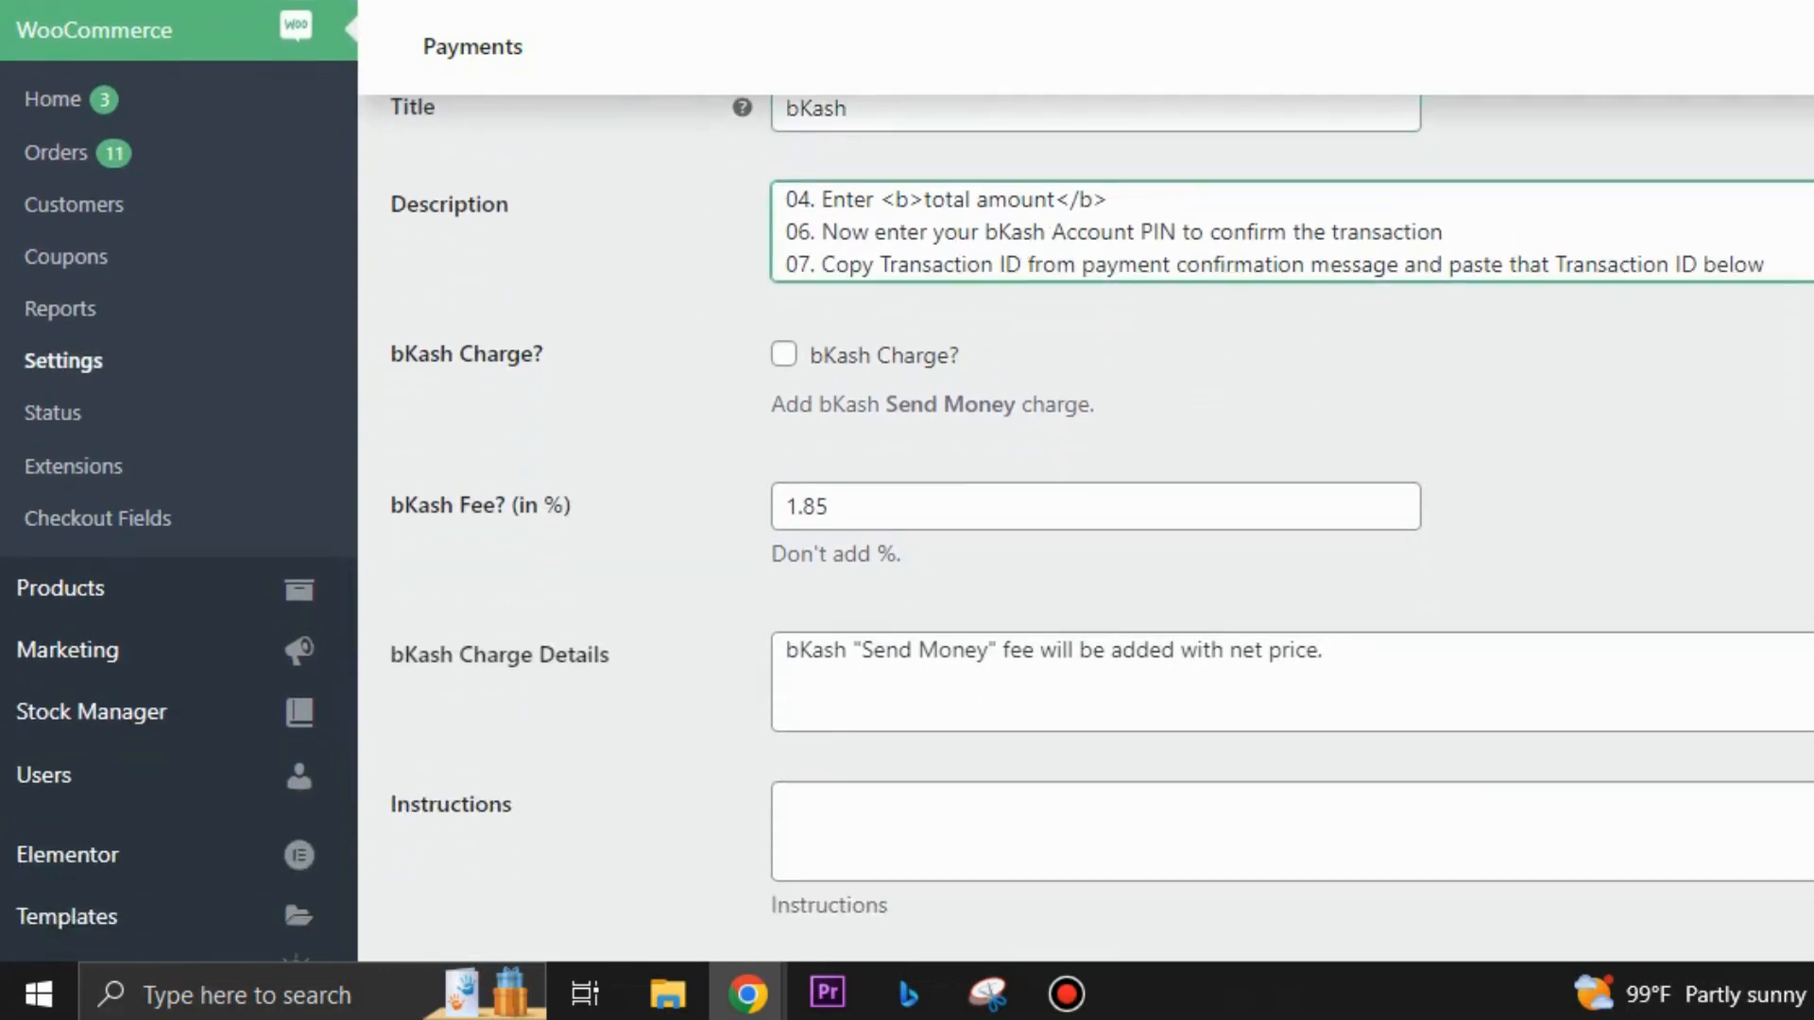
{"action": "scroll", "coordinate": [1290, 232], "scroll_direction": "up", "scroll_amount": 1}
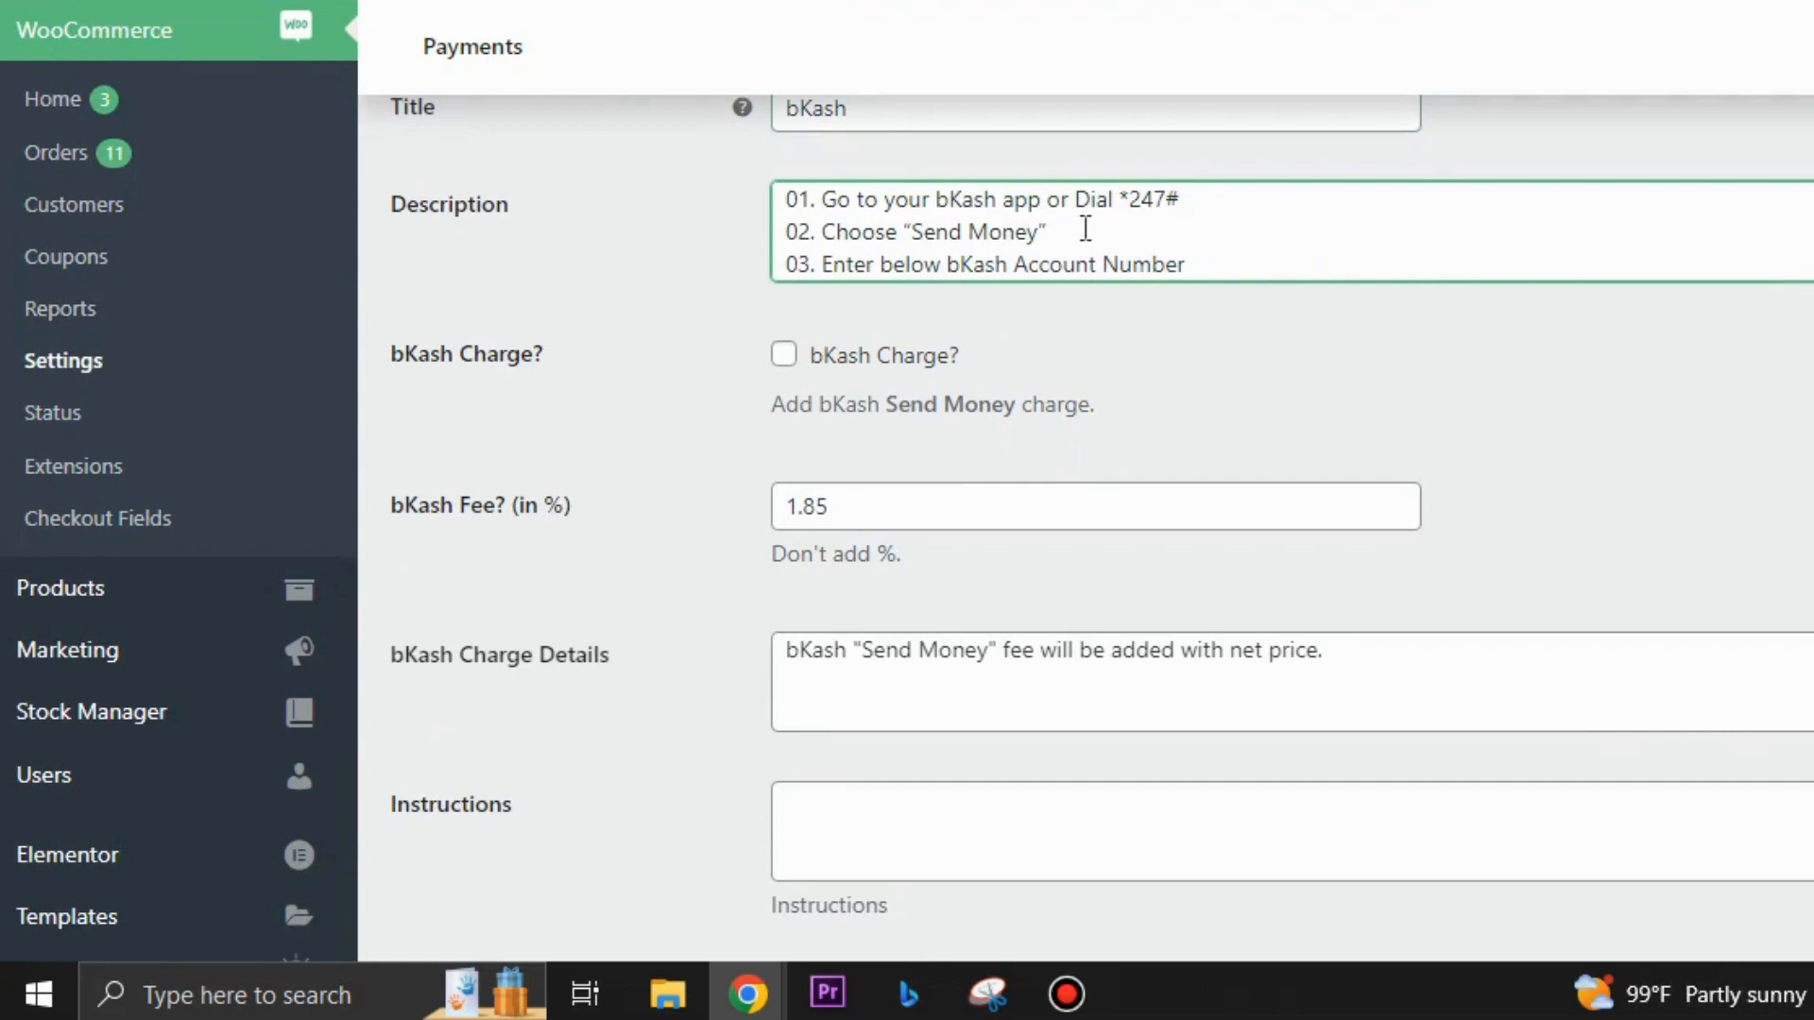
{"action": "scroll", "coordinate": [1084, 226], "scroll_direction": "up", "scroll_amount": 1}
{"action": "scroll", "coordinate": [1086, 392], "scroll_direction": "down", "scroll_amount": 1}
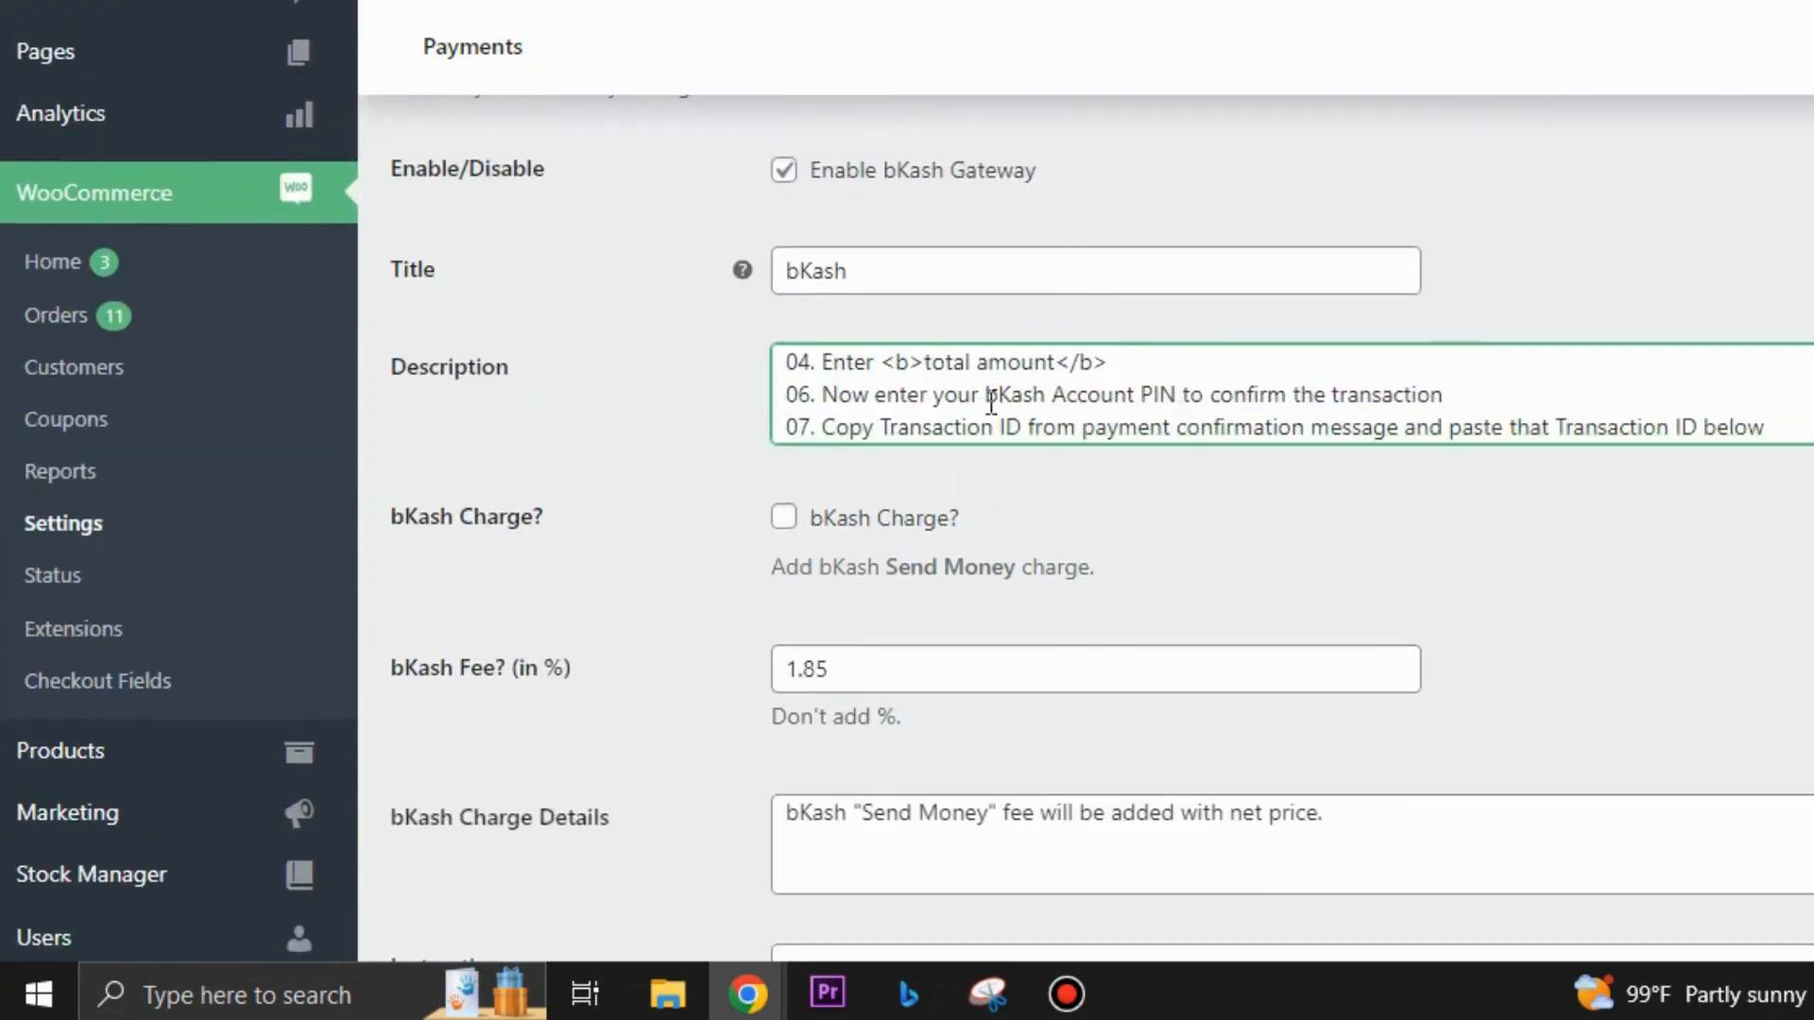
{"action": "scroll", "coordinate": [997, 591], "scroll_direction": "down", "scroll_amount": 1}
{"action": "scroll", "coordinate": [605, 525], "scroll_direction": "down", "scroll_amount": 1}
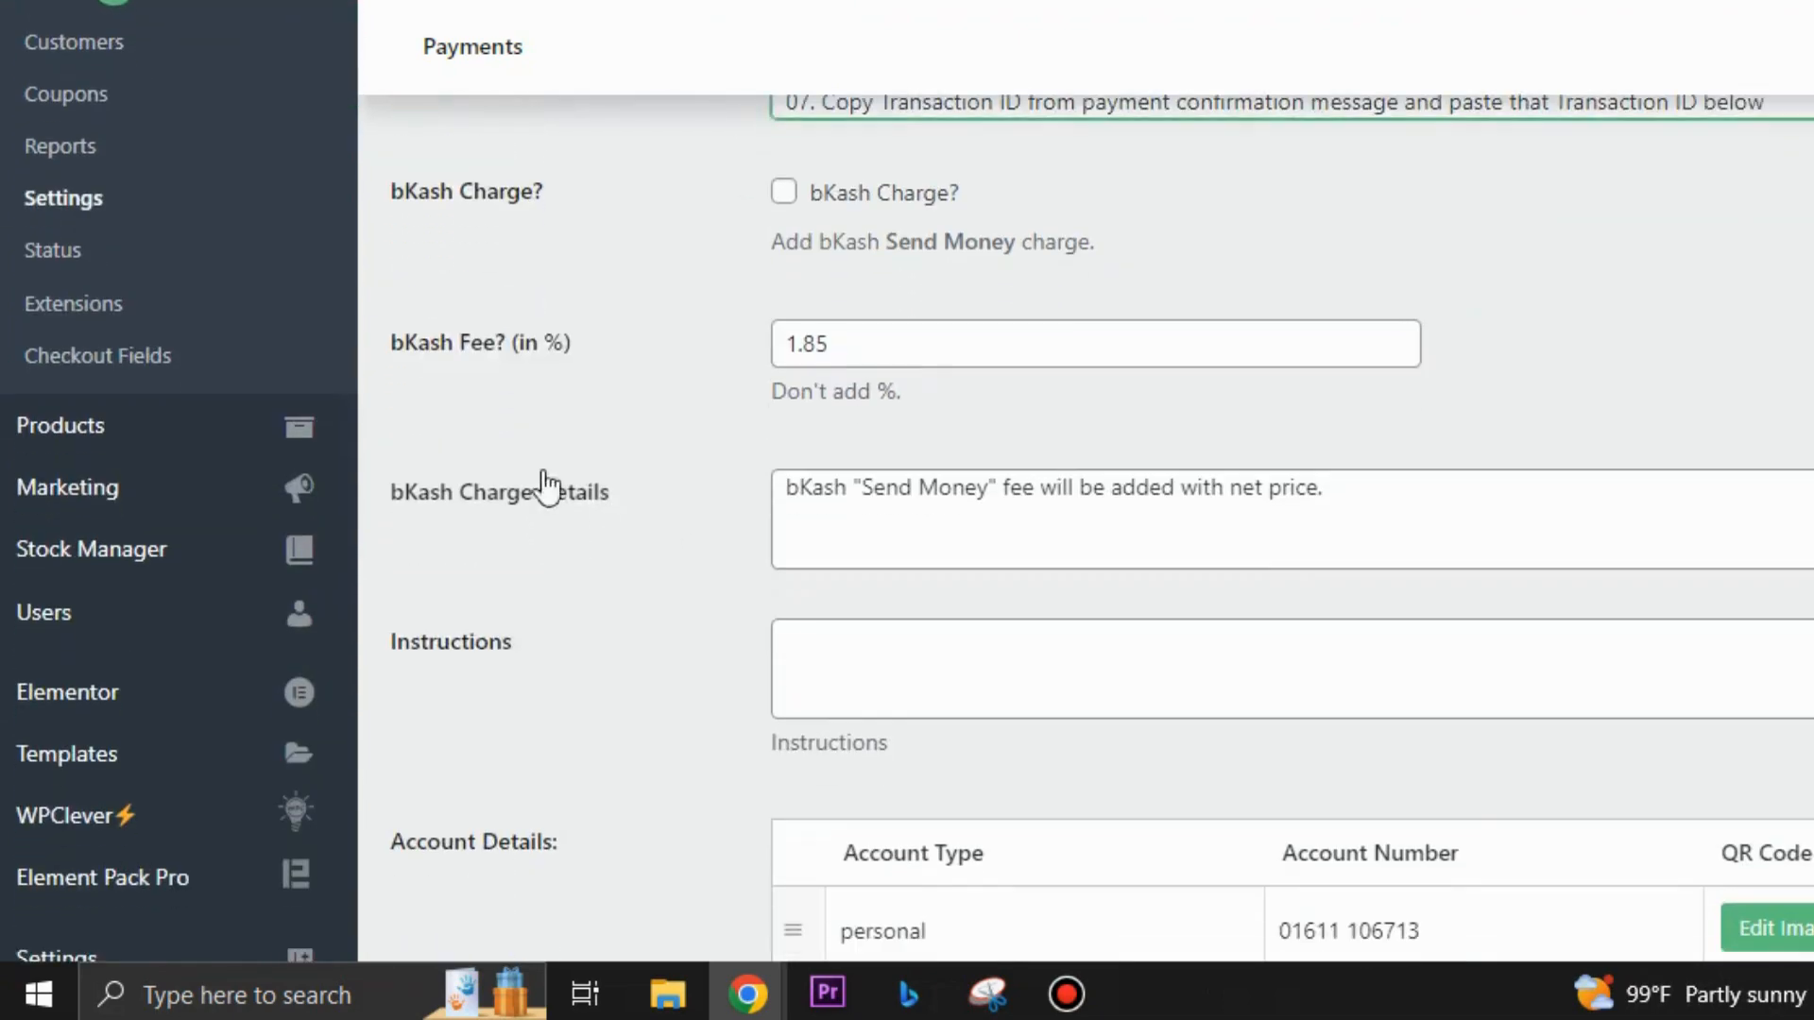
- Examine the bKash fee, charge details, instructions and account details without changing them
{"action": "left_click", "coordinate": [861, 348]}
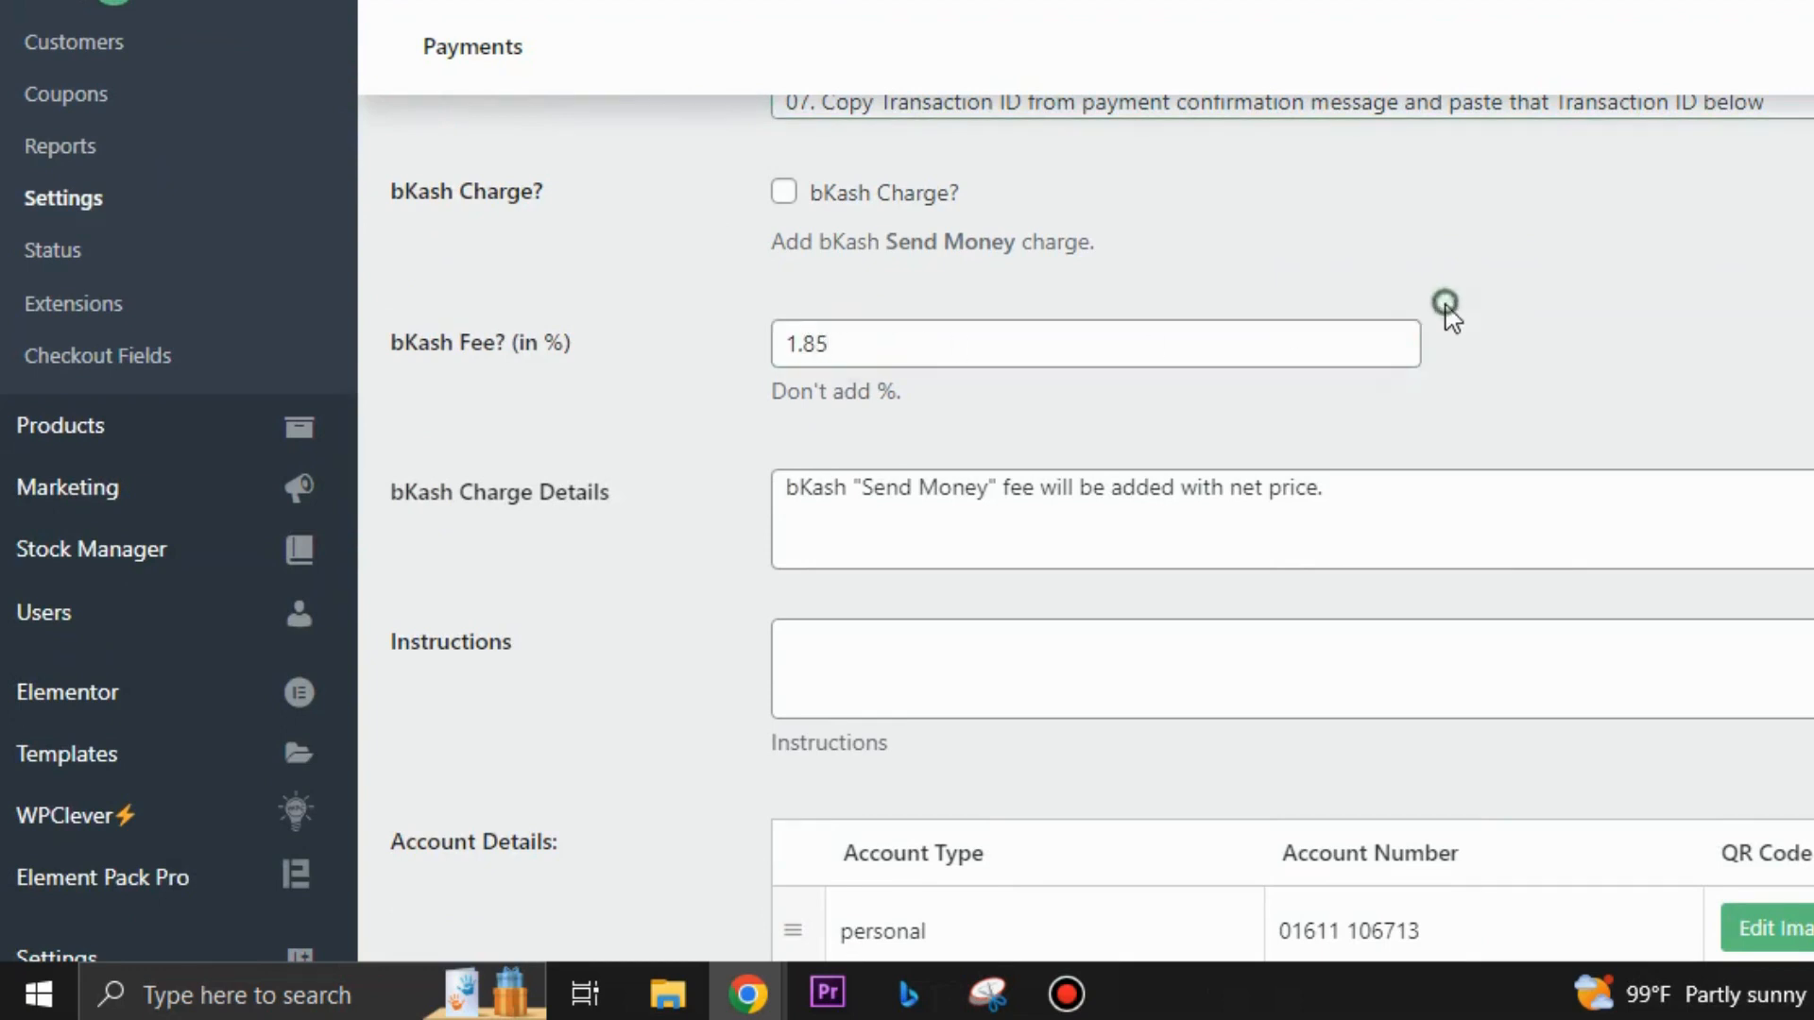
{"action": "left_click", "coordinate": [950, 499]}
{"action": "scroll", "coordinate": [1228, 510], "scroll_direction": "down", "scroll_amount": 2}
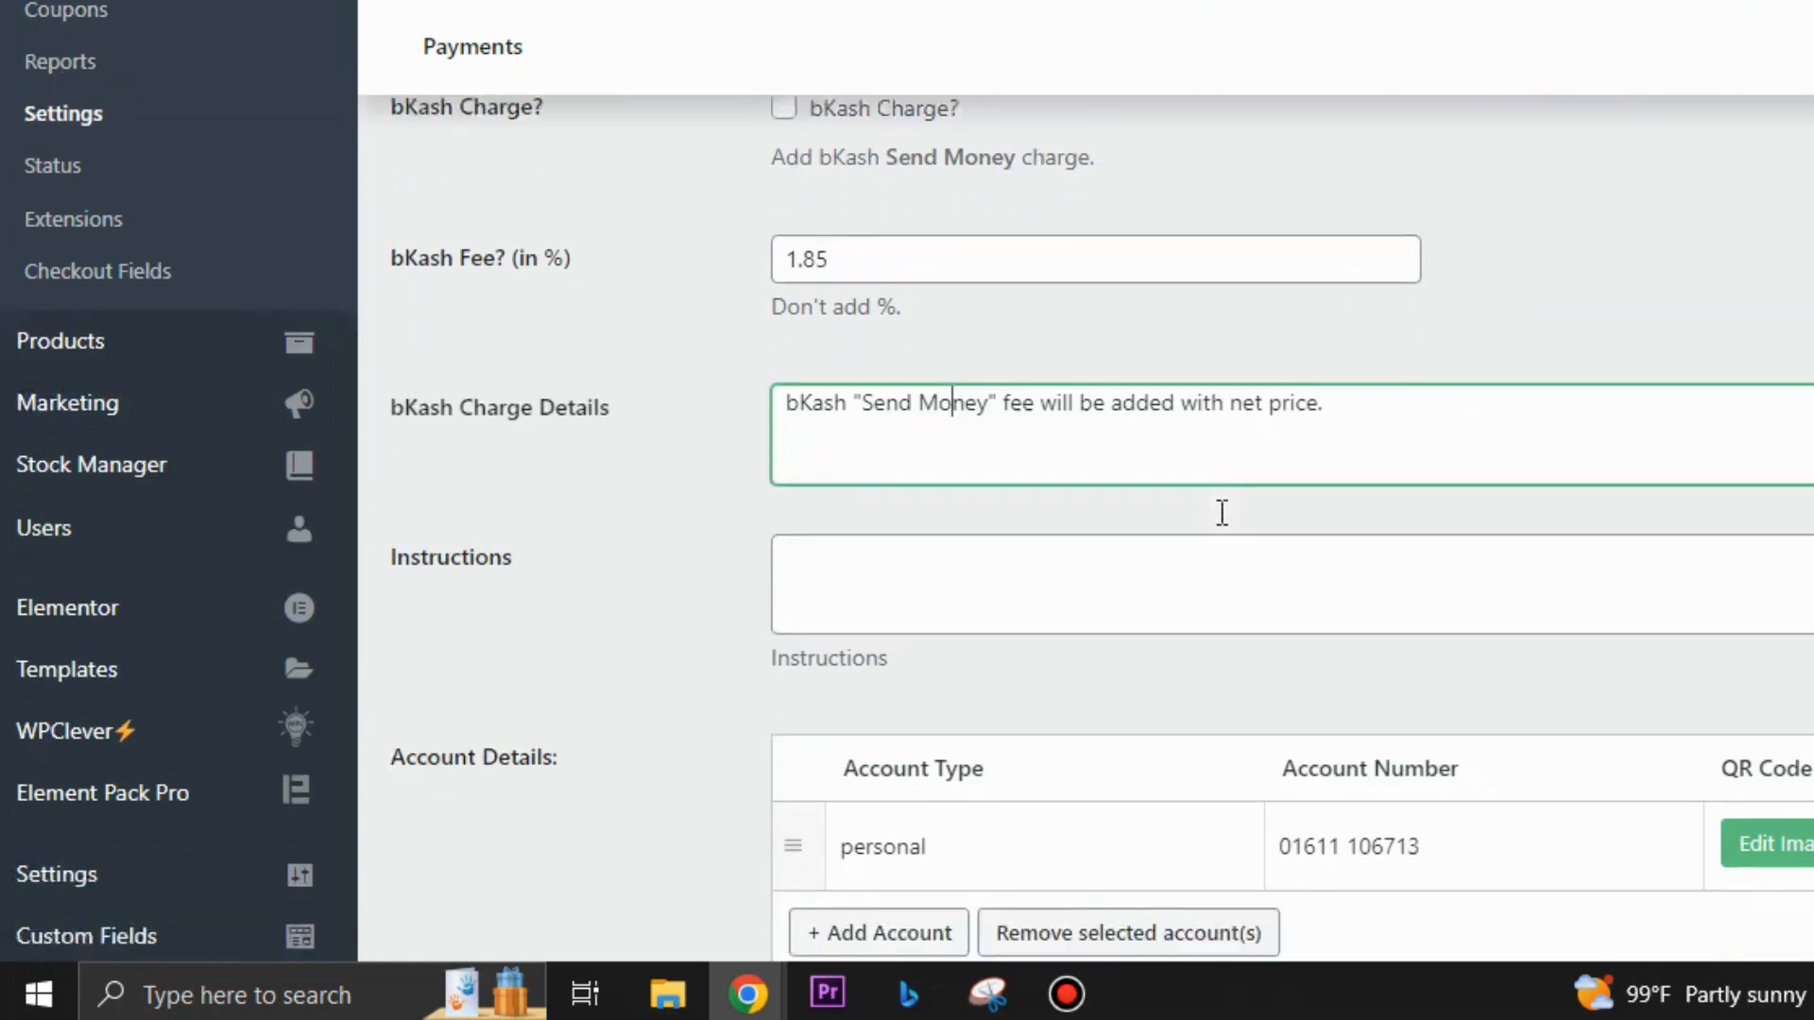
{"action": "scroll", "coordinate": [1339, 799], "scroll_direction": "up", "scroll_amount": 6}
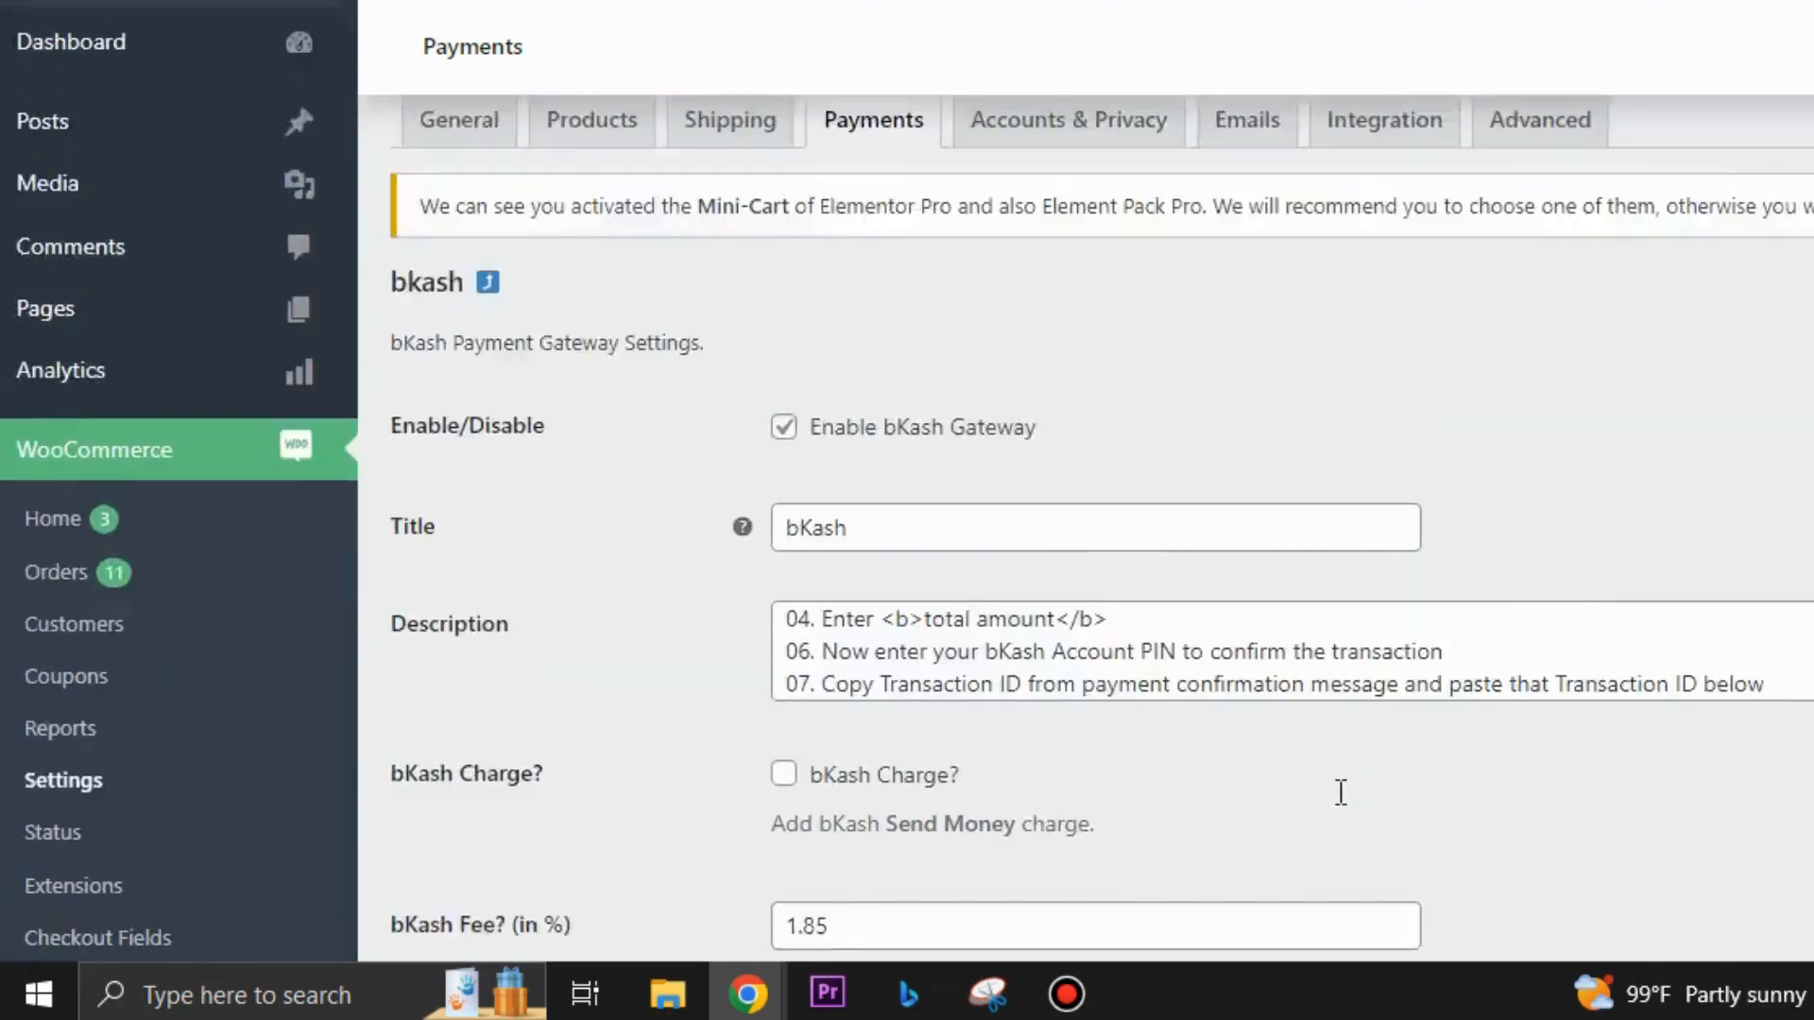
{"action": "scroll", "coordinate": [1360, 782], "scroll_direction": "down", "scroll_amount": 7}
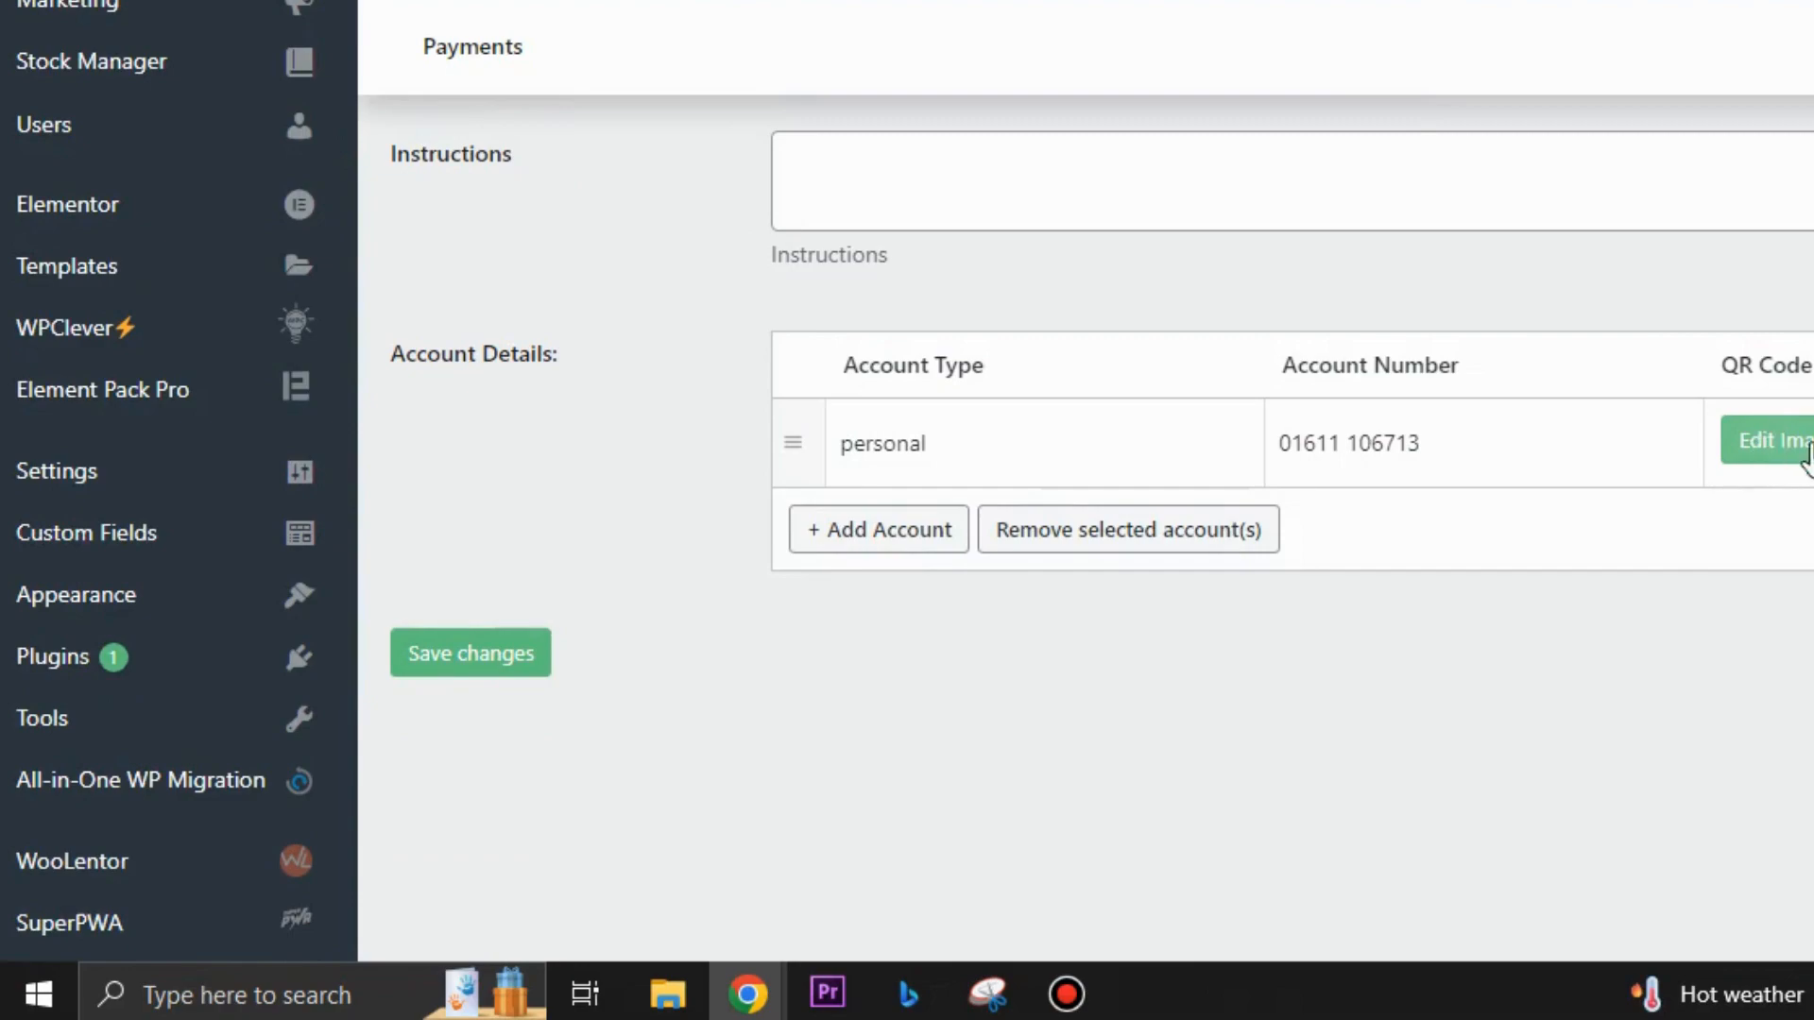
{"action": "scroll", "coordinate": [1211, 784], "scroll_direction": "up", "scroll_amount": 7}
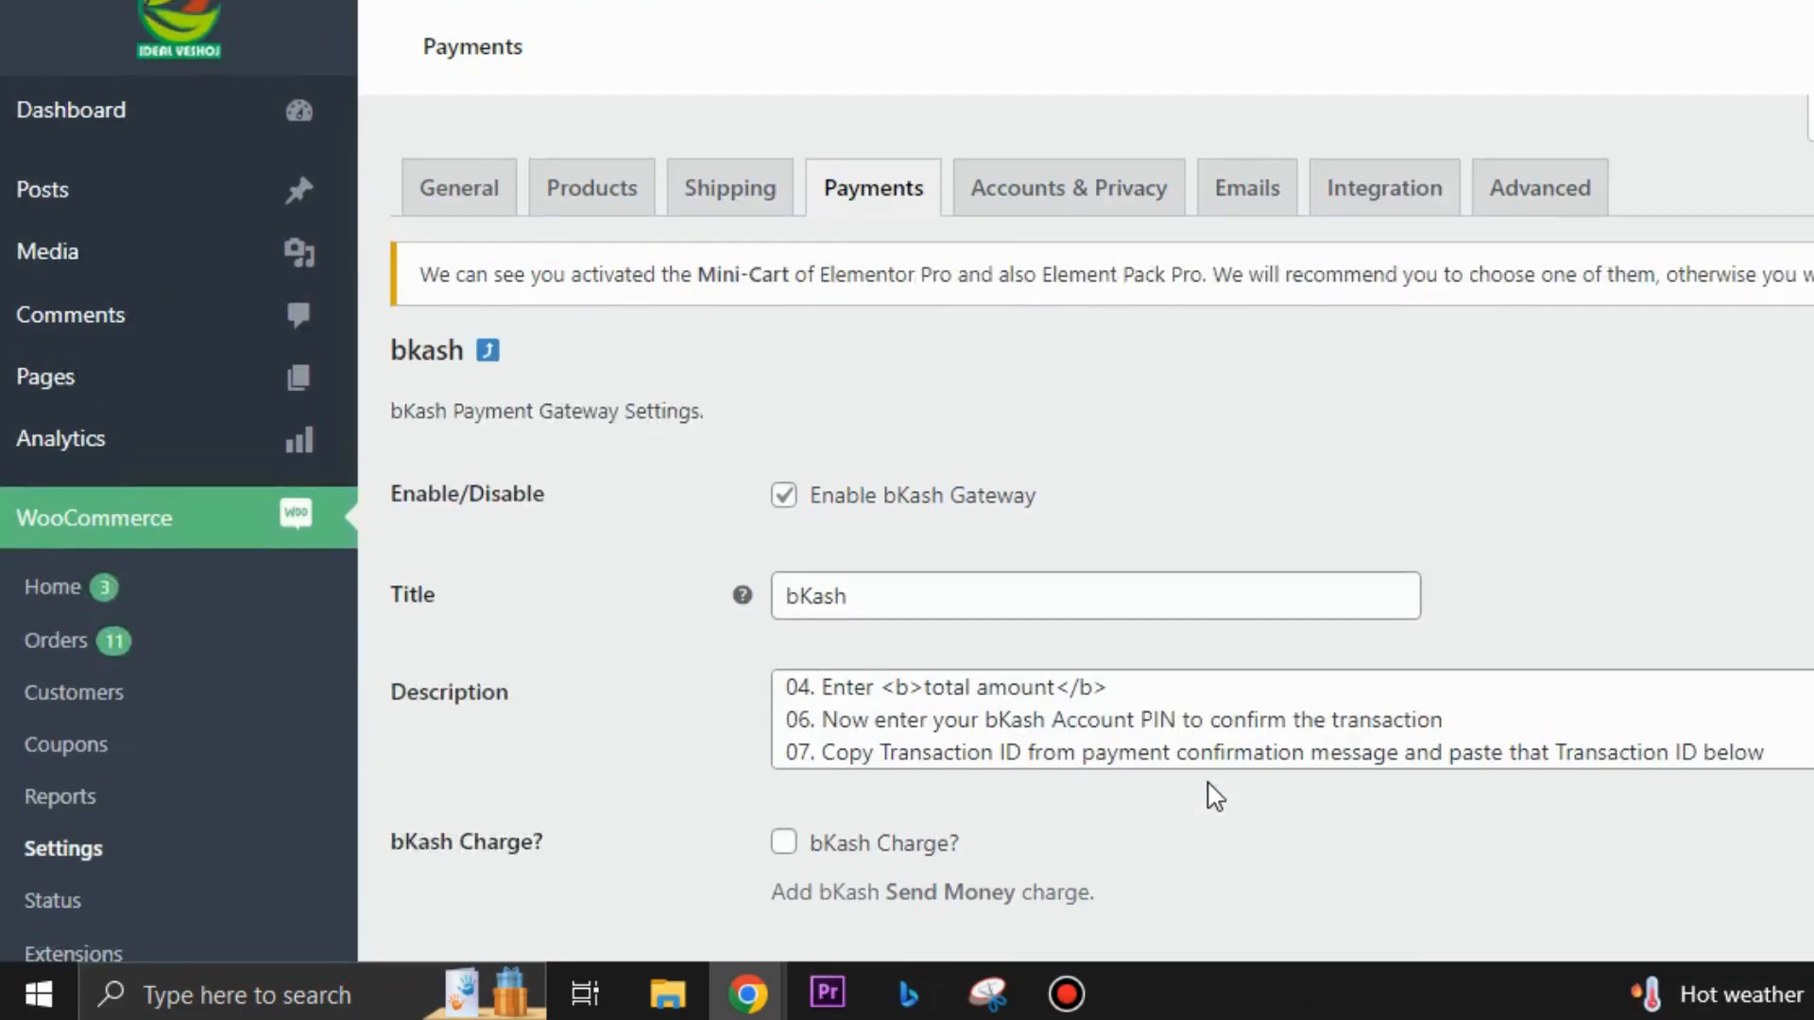
{"action": "scroll", "coordinate": [1086, 779], "scroll_direction": "down", "scroll_amount": 7}
{"action": "scroll", "coordinate": [808, 623], "scroll_direction": "up", "scroll_amount": 5}
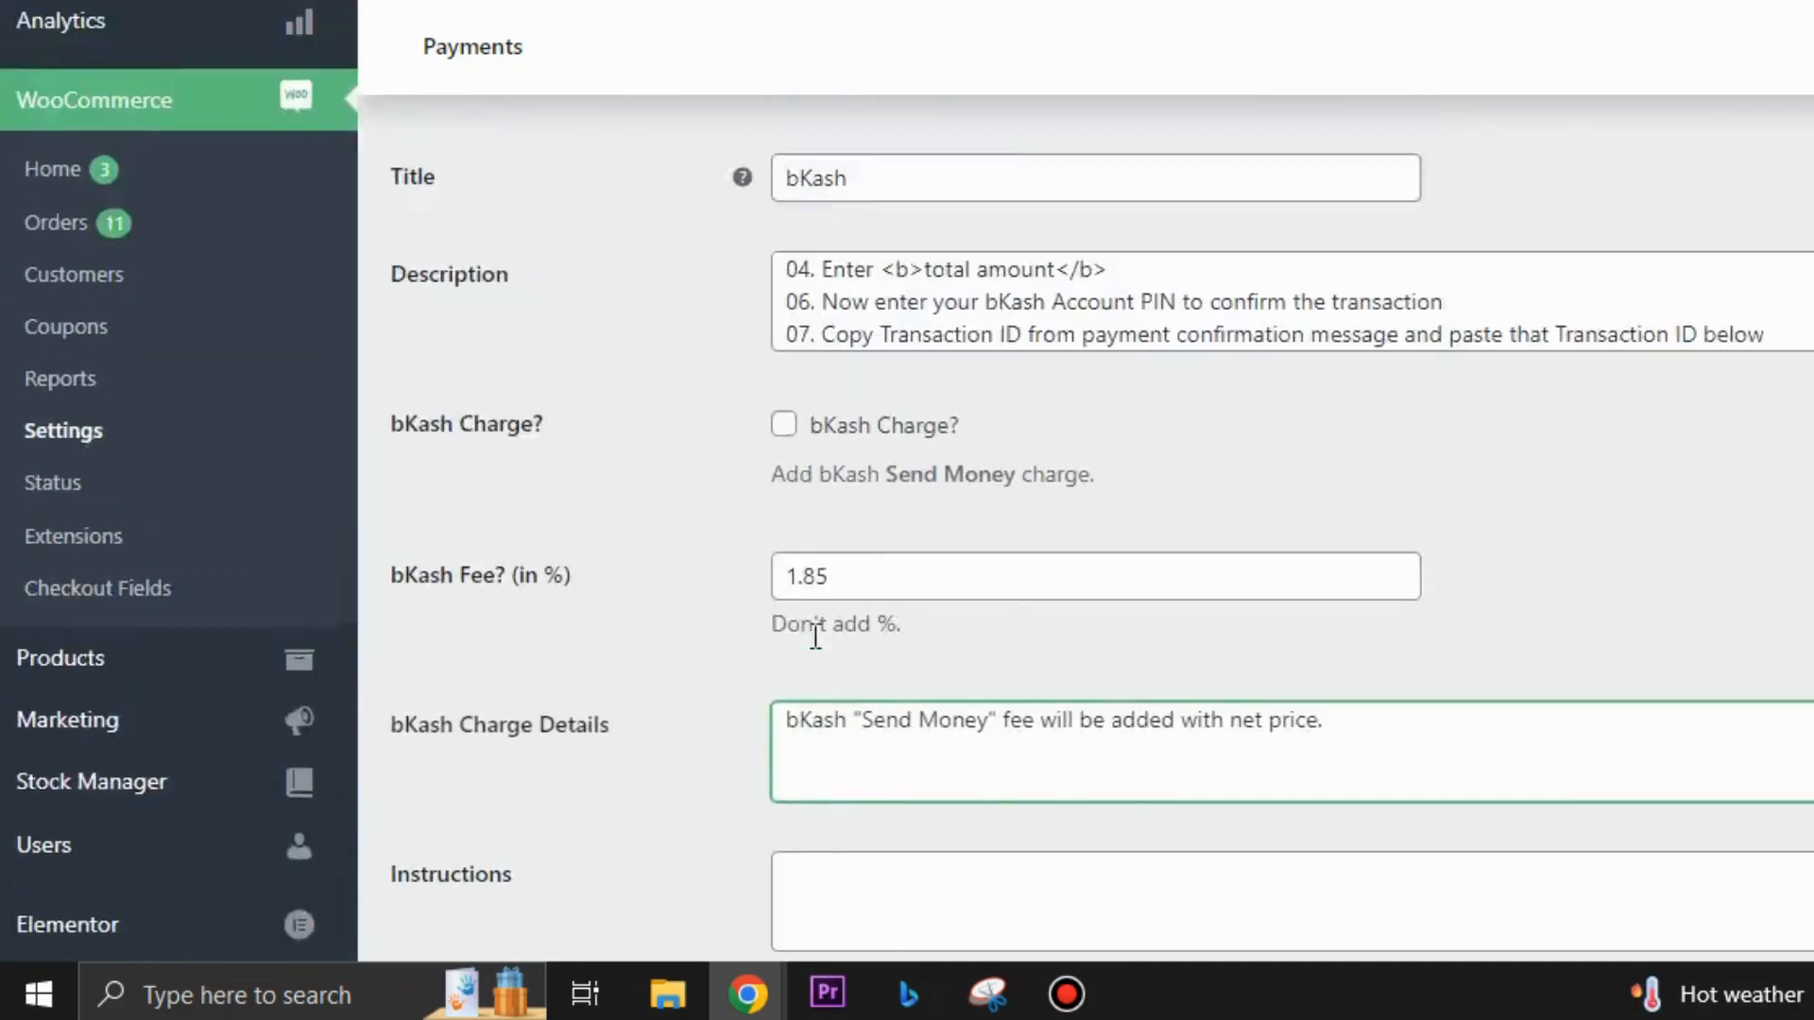
- Open the Accounts & Privacy settings and review the guest checkout, account creation and data removal options
{"action": "scroll", "coordinate": [818, 631], "scroll_direction": "up", "scroll_amount": 4}
{"action": "left_click", "coordinate": [1054, 189]}
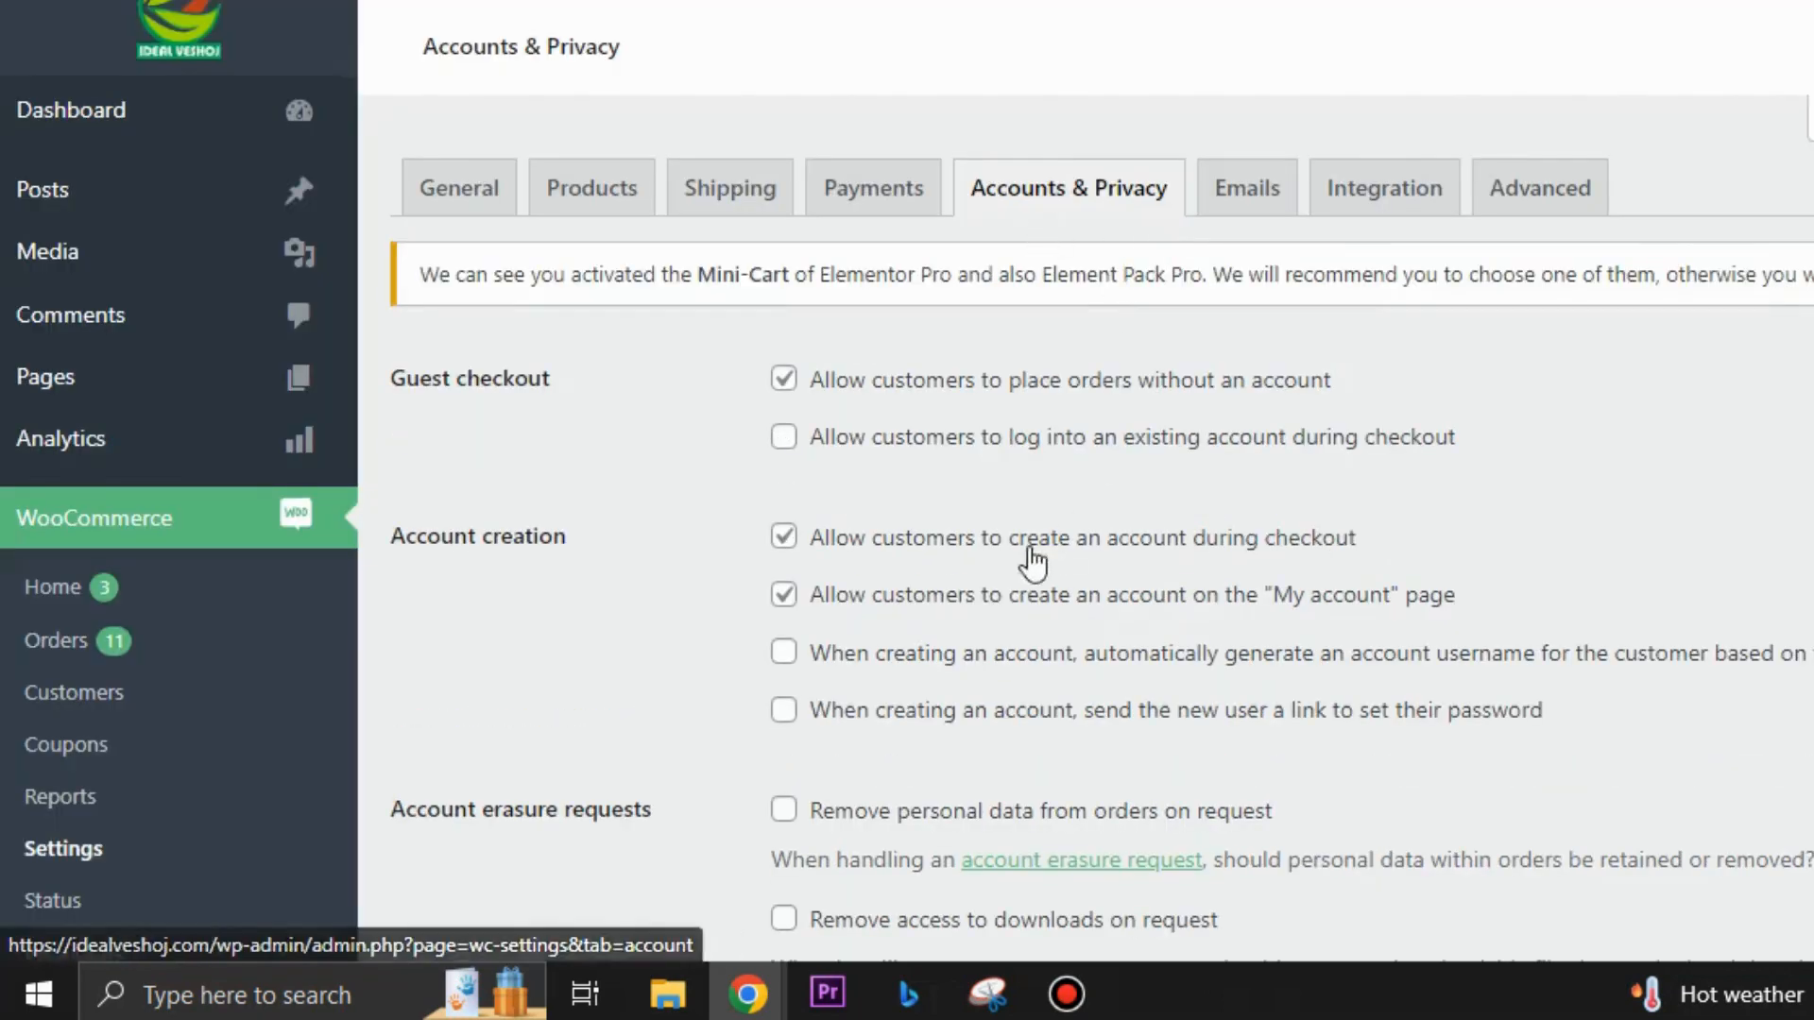
{"action": "scroll", "coordinate": [623, 487], "scroll_direction": "down", "scroll_amount": 1}
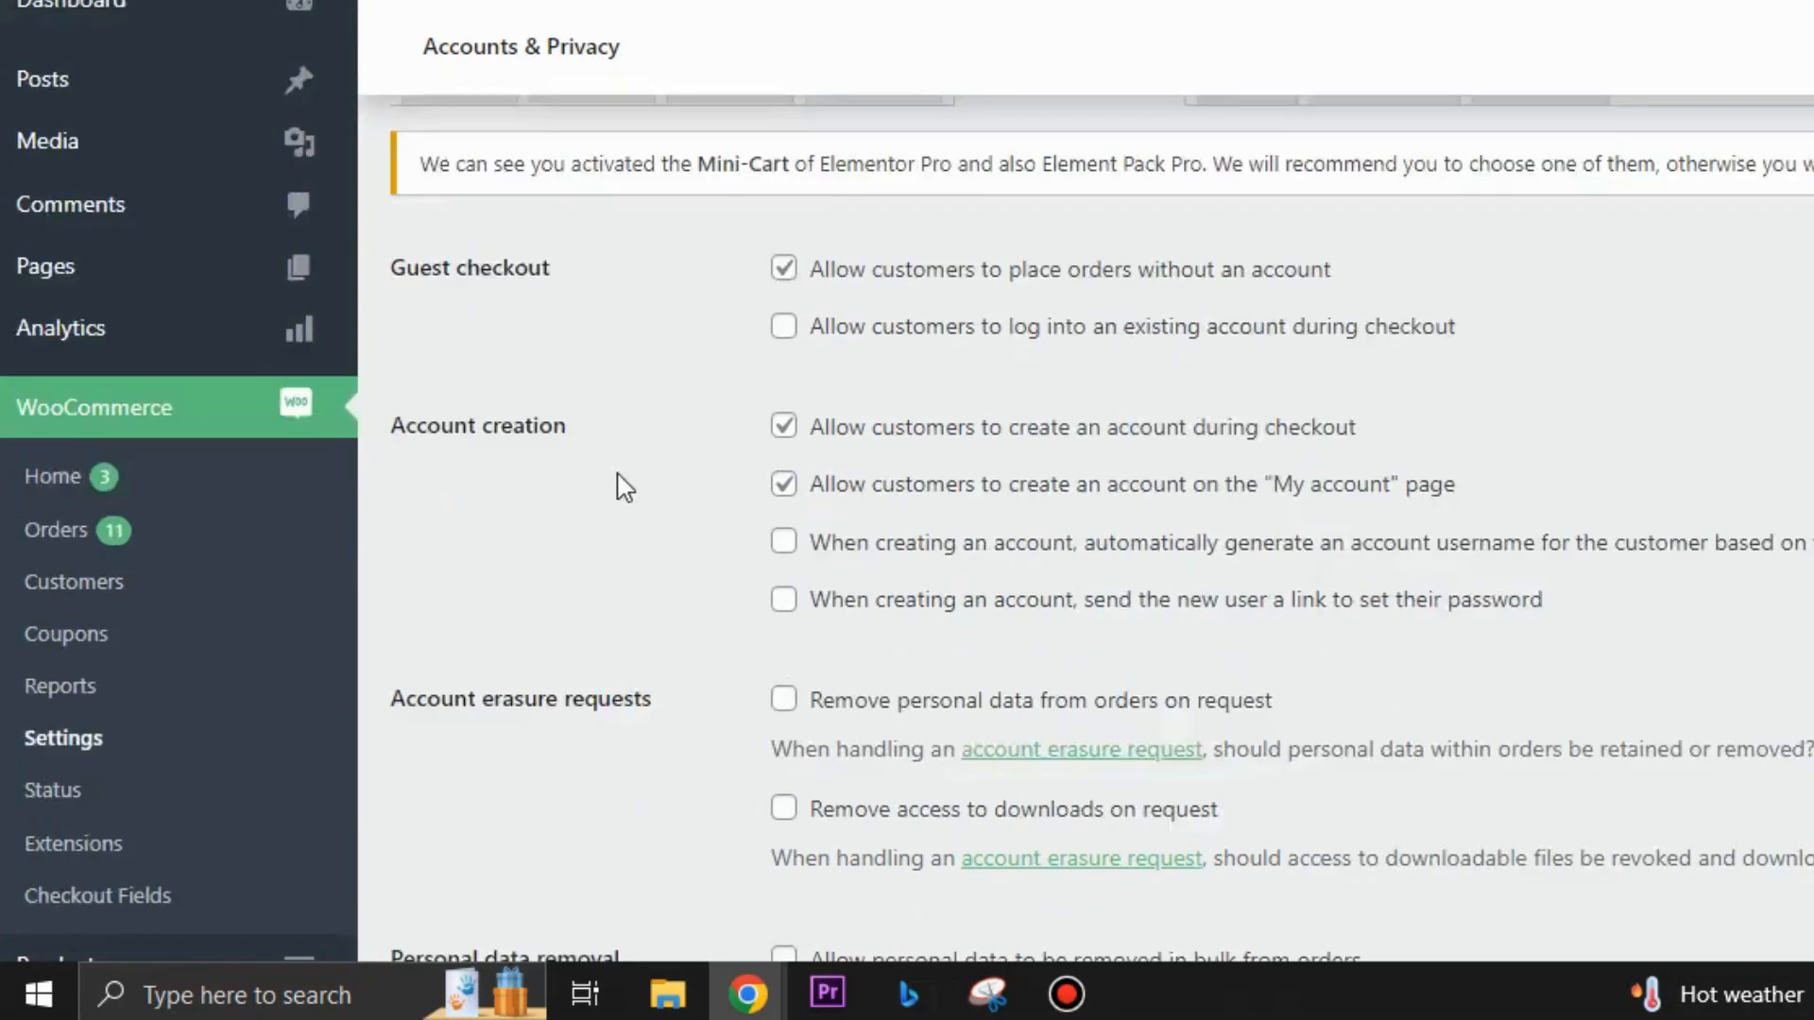
{"action": "scroll", "coordinate": [943, 526], "scroll_direction": "down", "scroll_amount": 7}
{"action": "scroll", "coordinate": [1012, 426], "scroll_direction": "up", "scroll_amount": 8}
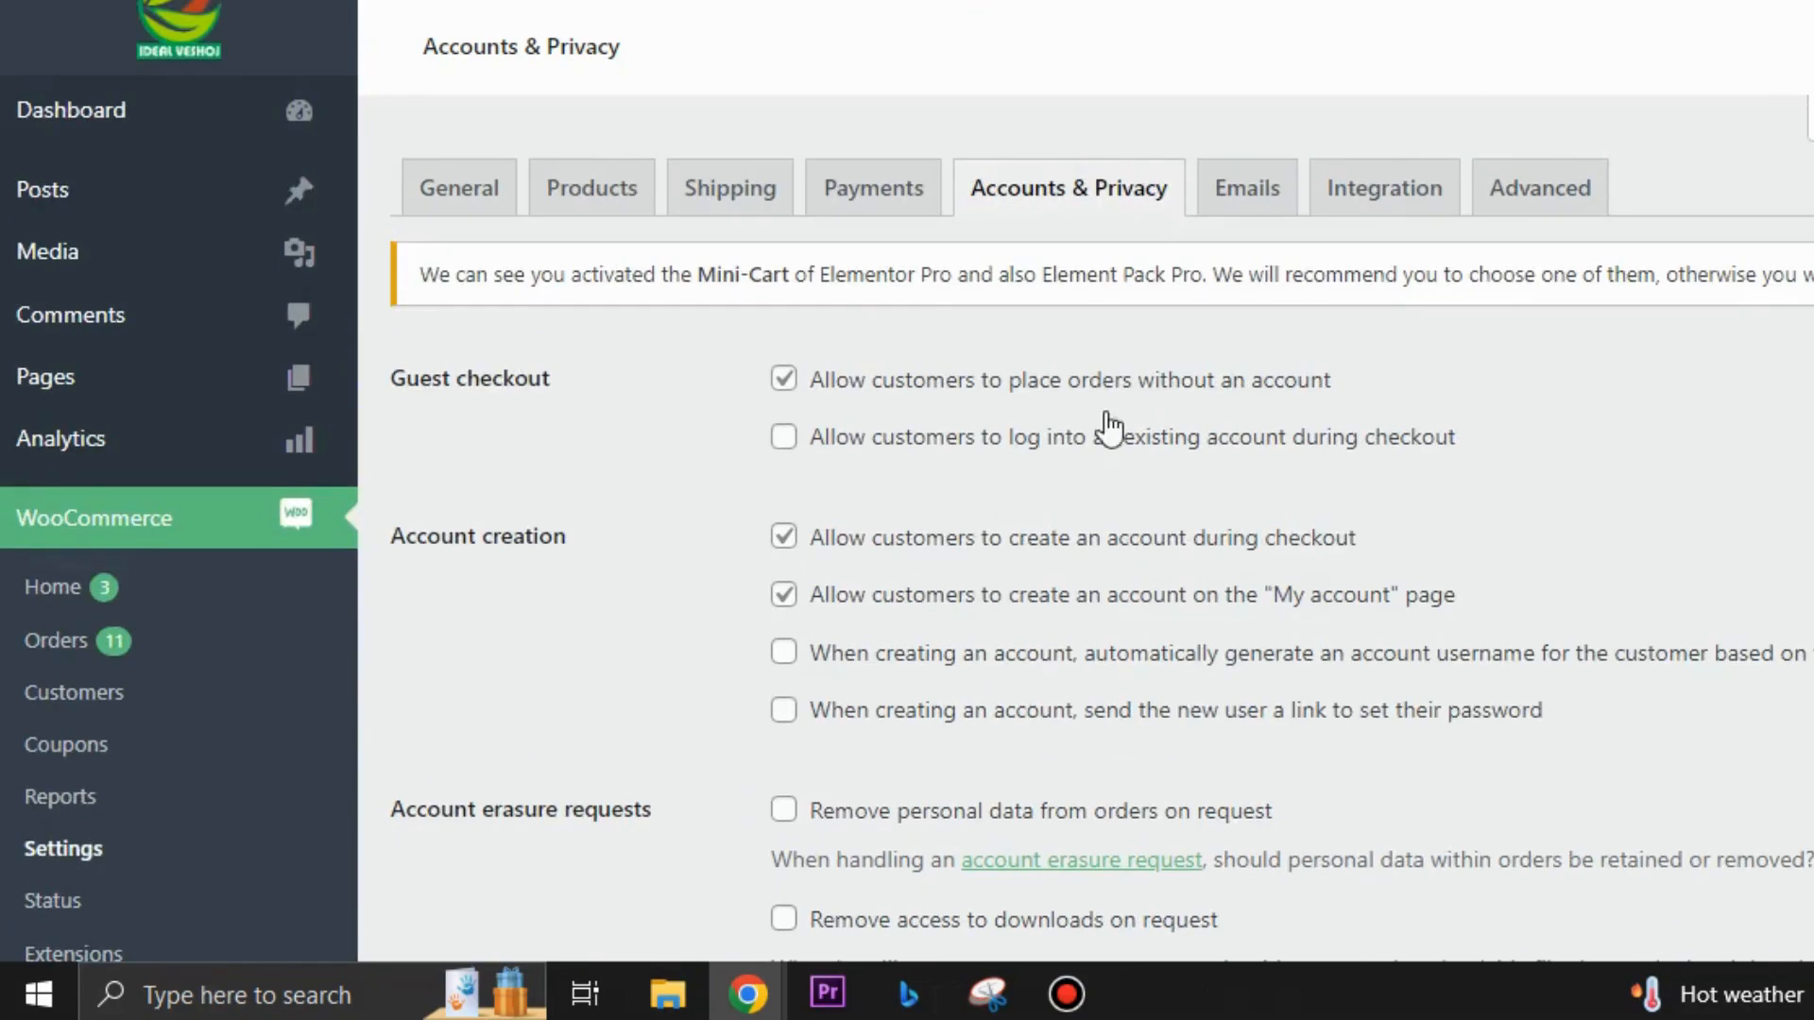
- Open the Emails settings and review the list of order and account notification emails
{"action": "left_click", "coordinate": [1247, 195]}
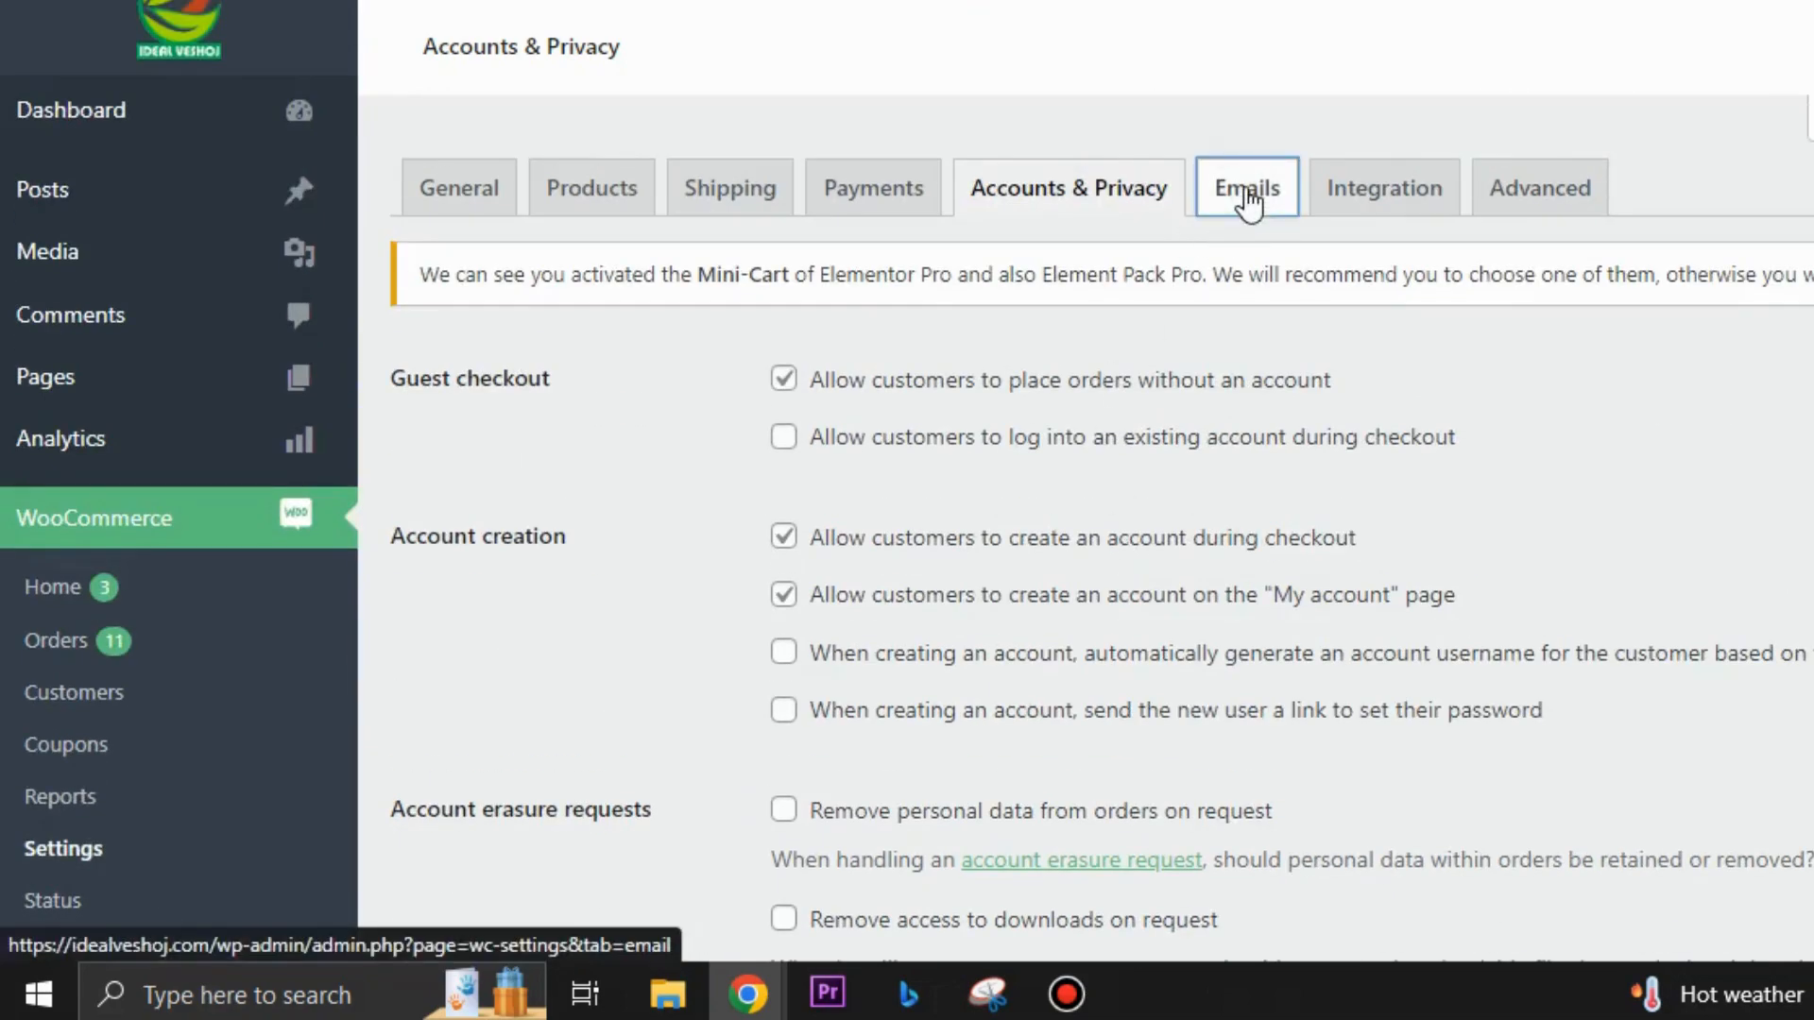
{"action": "scroll", "coordinate": [945, 567], "scroll_direction": "down", "scroll_amount": 3}
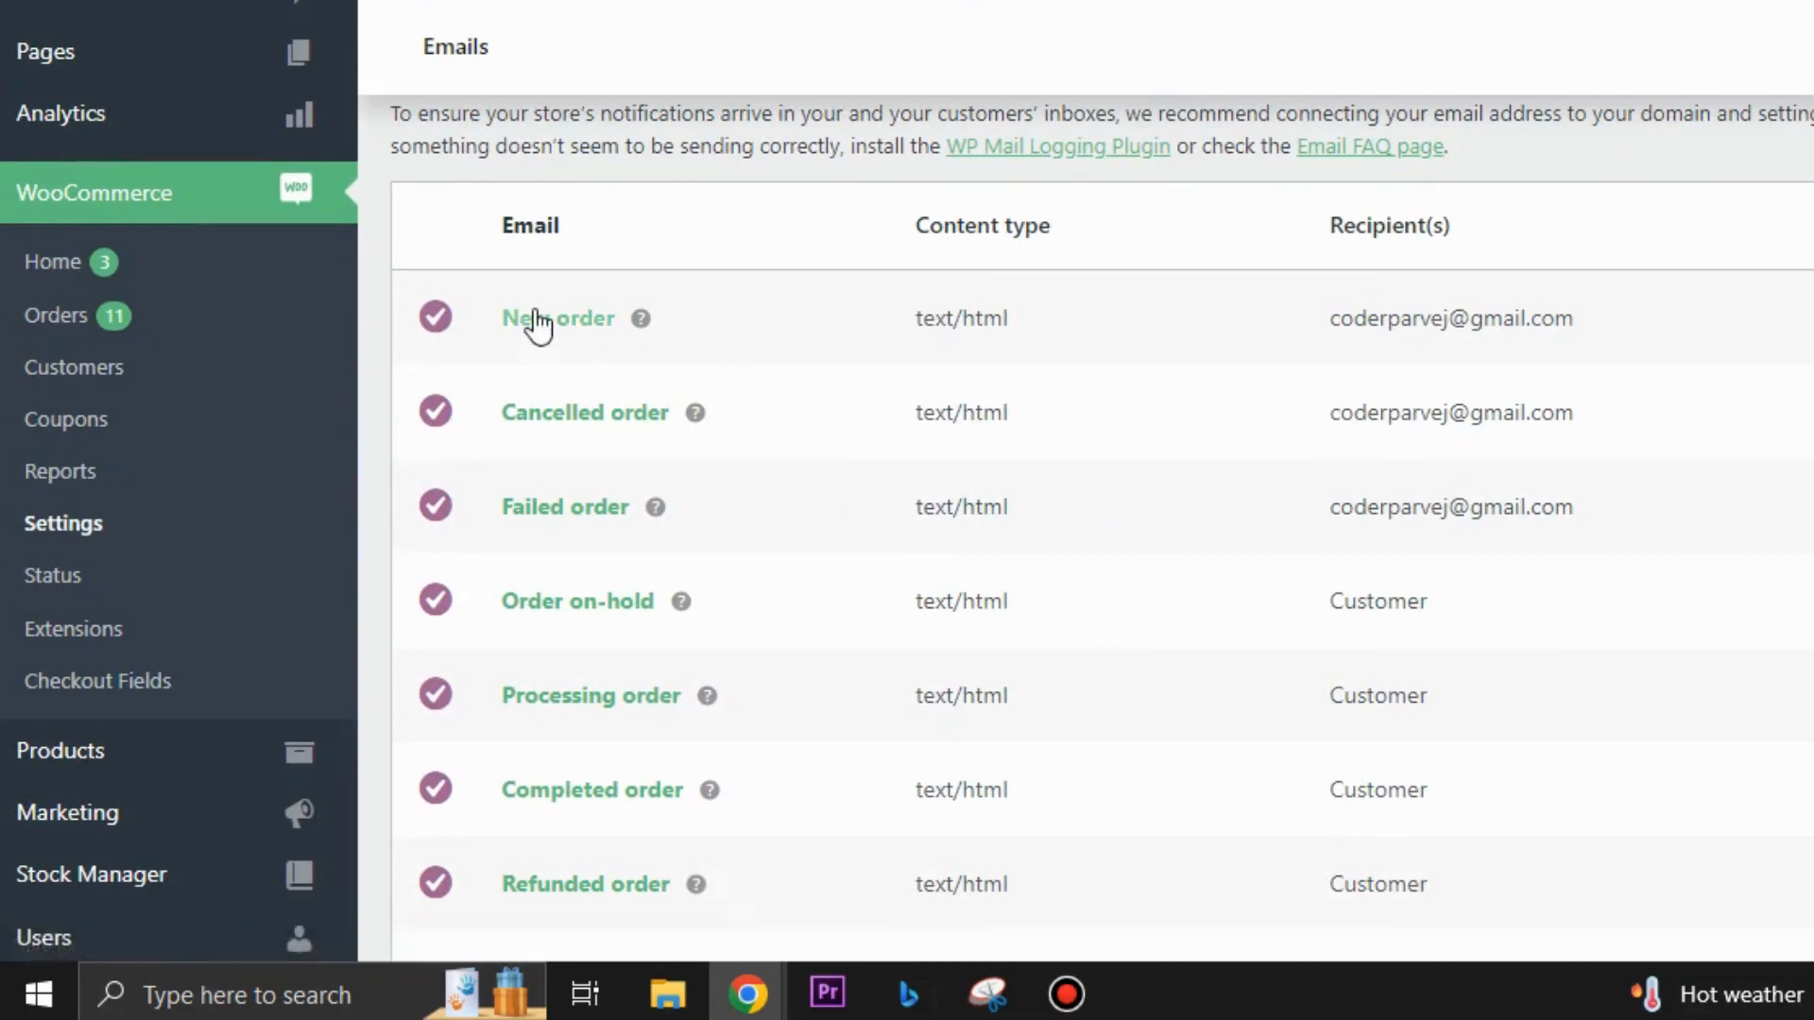
{"action": "scroll", "coordinate": [1749, 465], "scroll_direction": "down", "scroll_amount": 1}
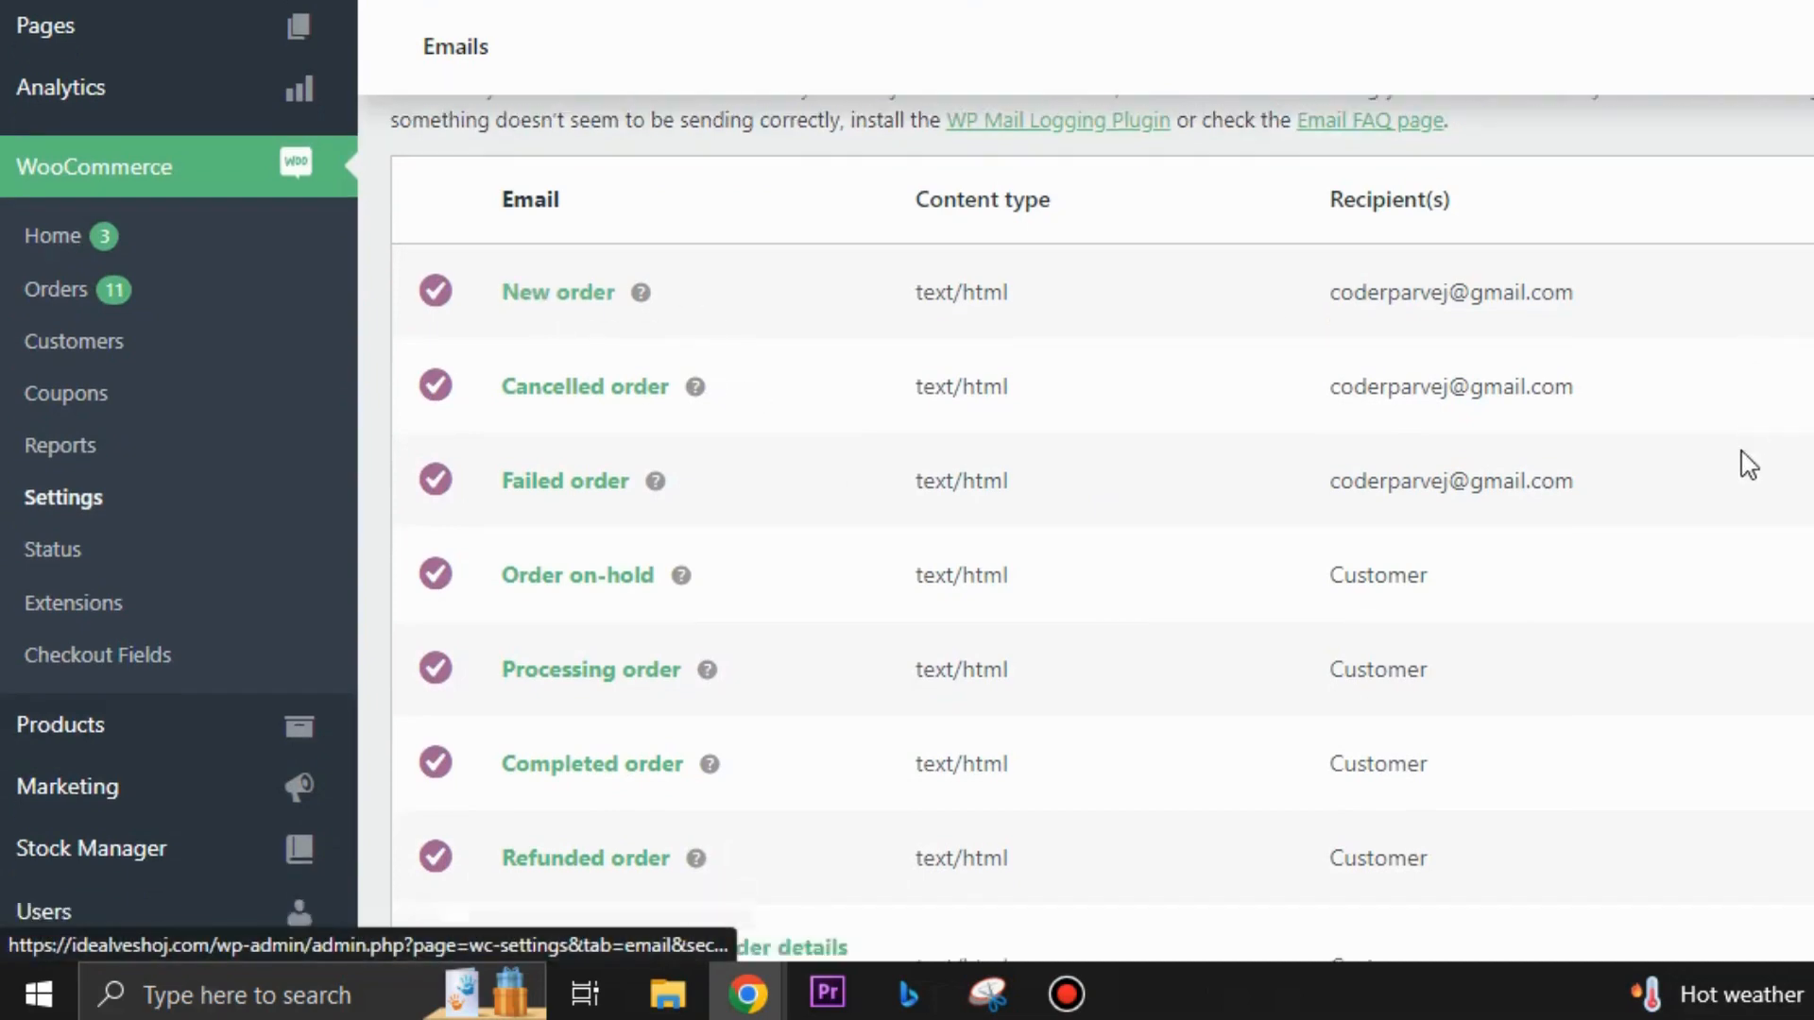
{"action": "scroll", "coordinate": [1749, 465], "scroll_direction": "down", "scroll_amount": 4}
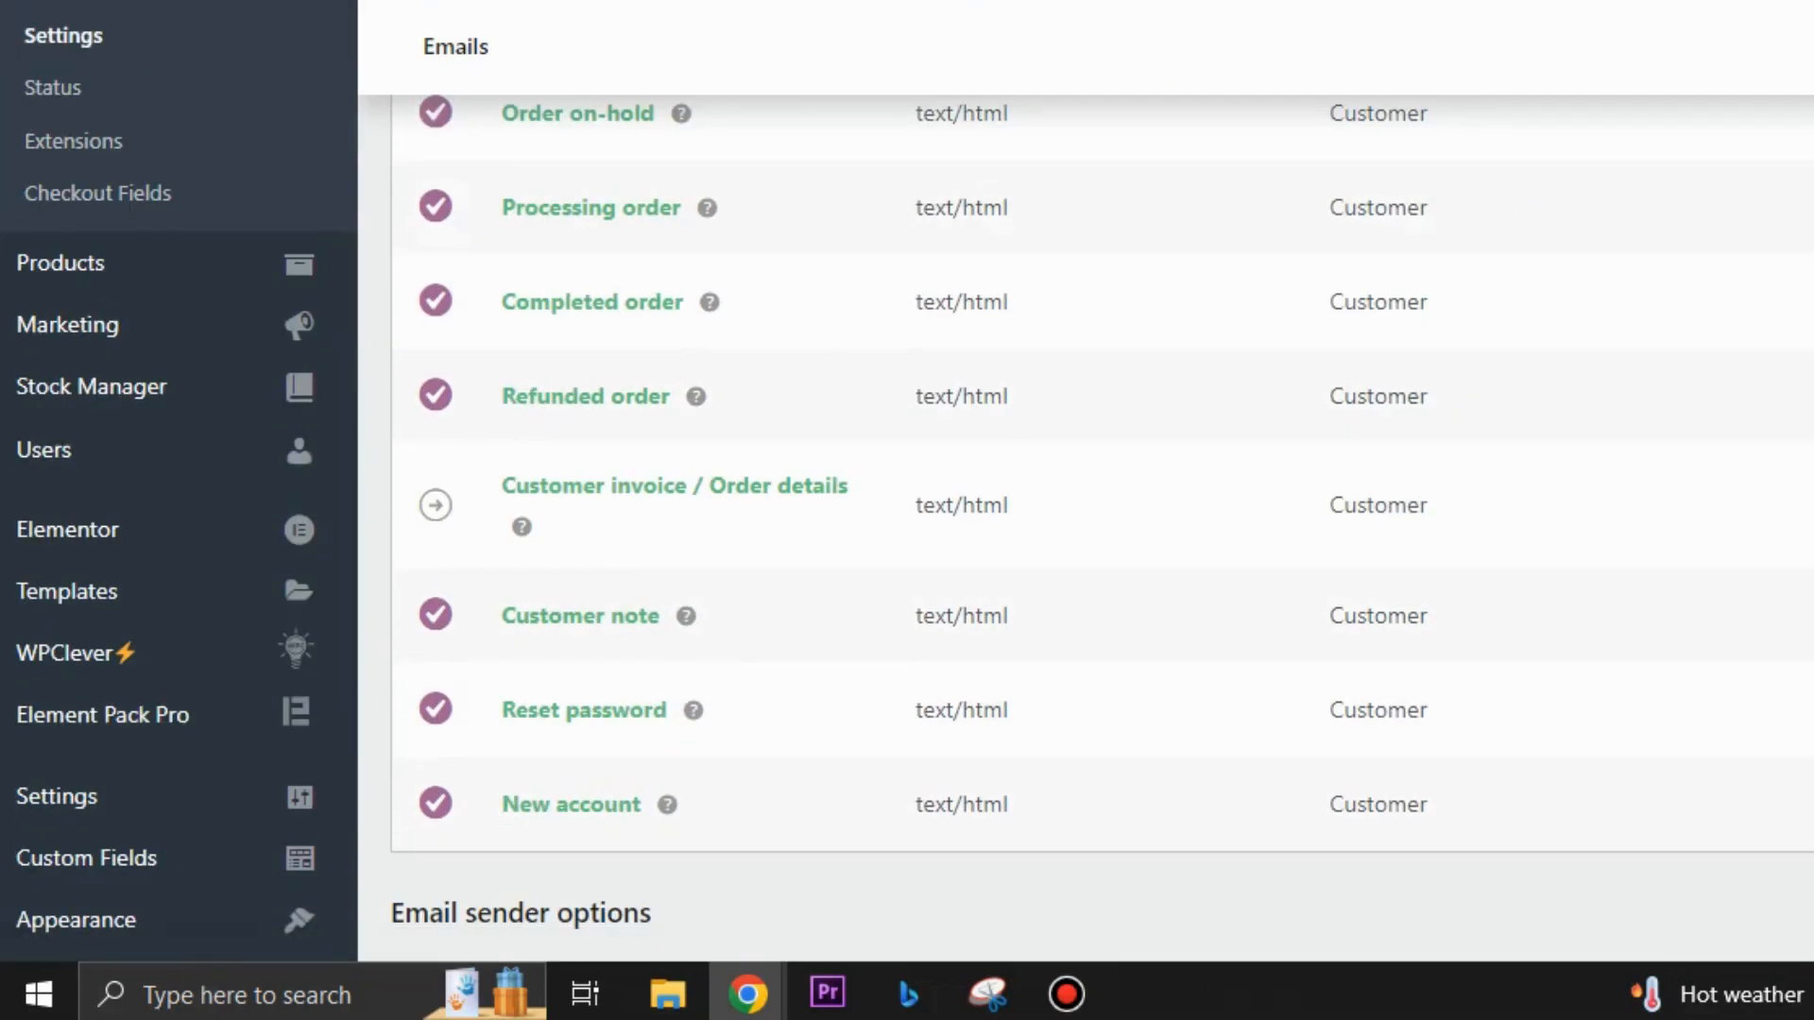
- Review the email sender options, the email template's footer and colors, and the email insights option
{"action": "scroll", "coordinate": [903, 474], "scroll_direction": "down", "scroll_amount": 3}
{"action": "scroll", "coordinate": [1781, 365], "scroll_direction": "down", "scroll_amount": 9}
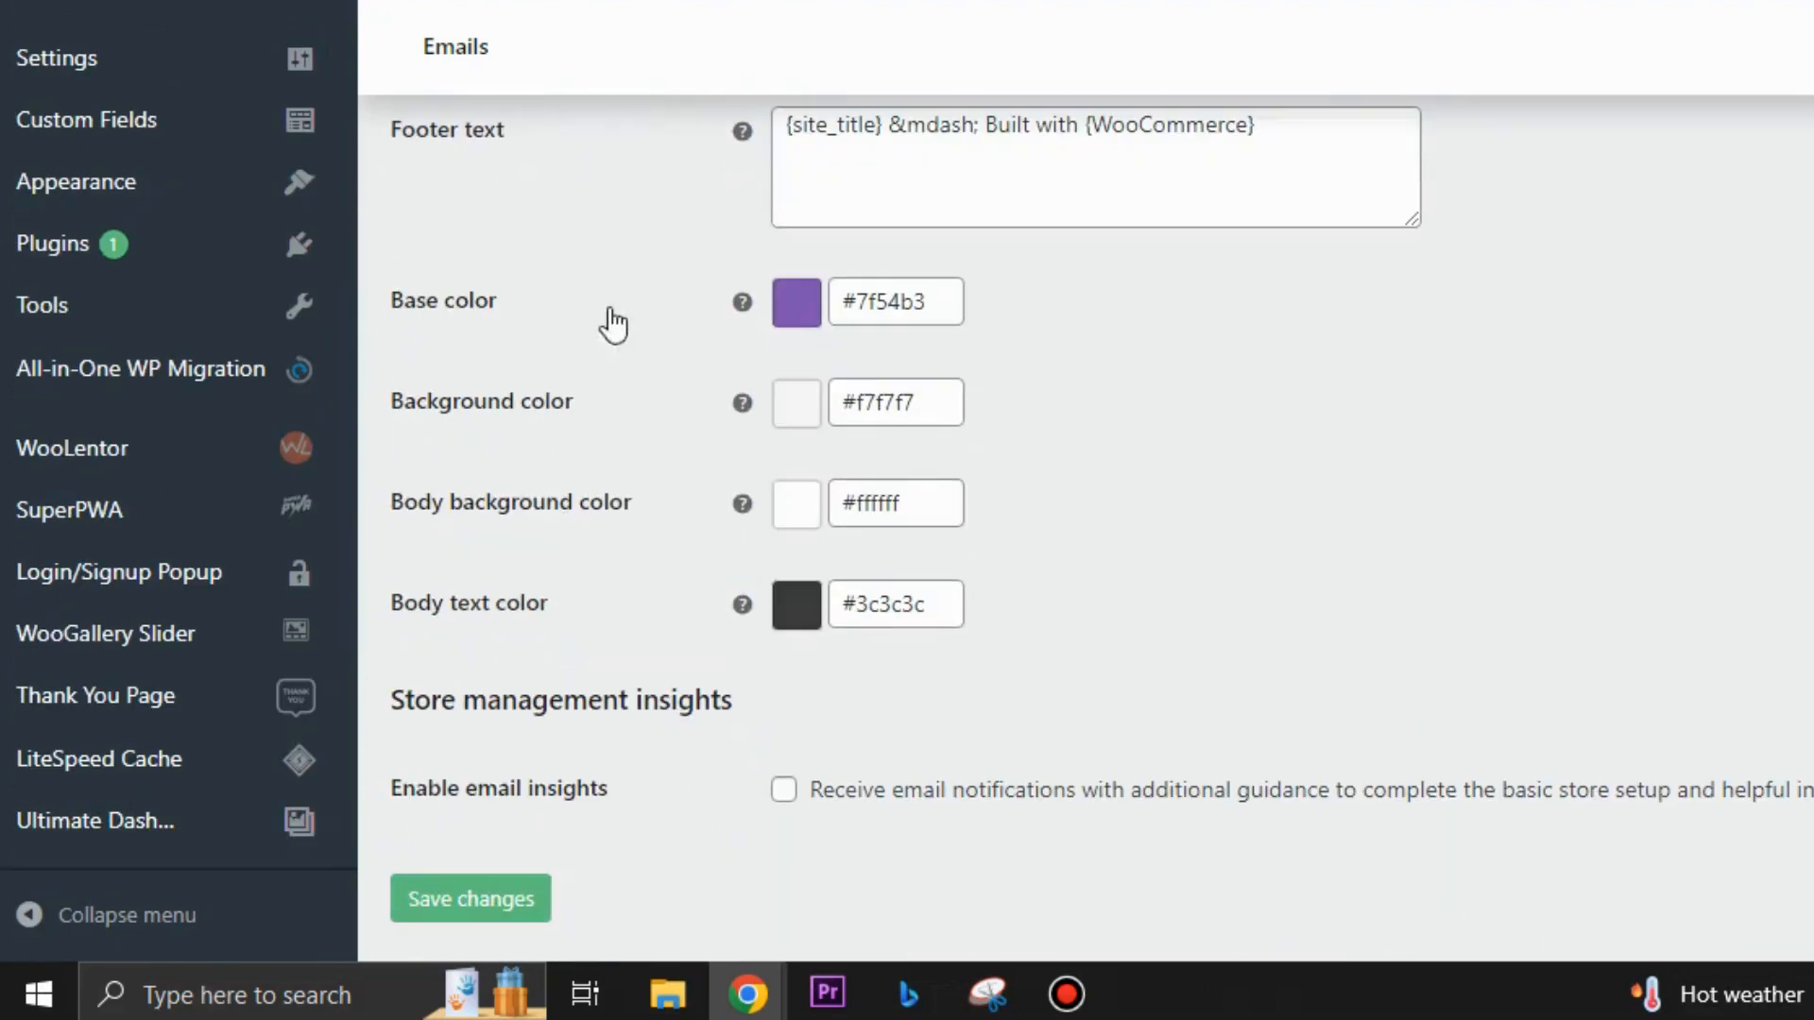
{"action": "scroll", "coordinate": [614, 325], "scroll_direction": "down", "scroll_amount": 1}
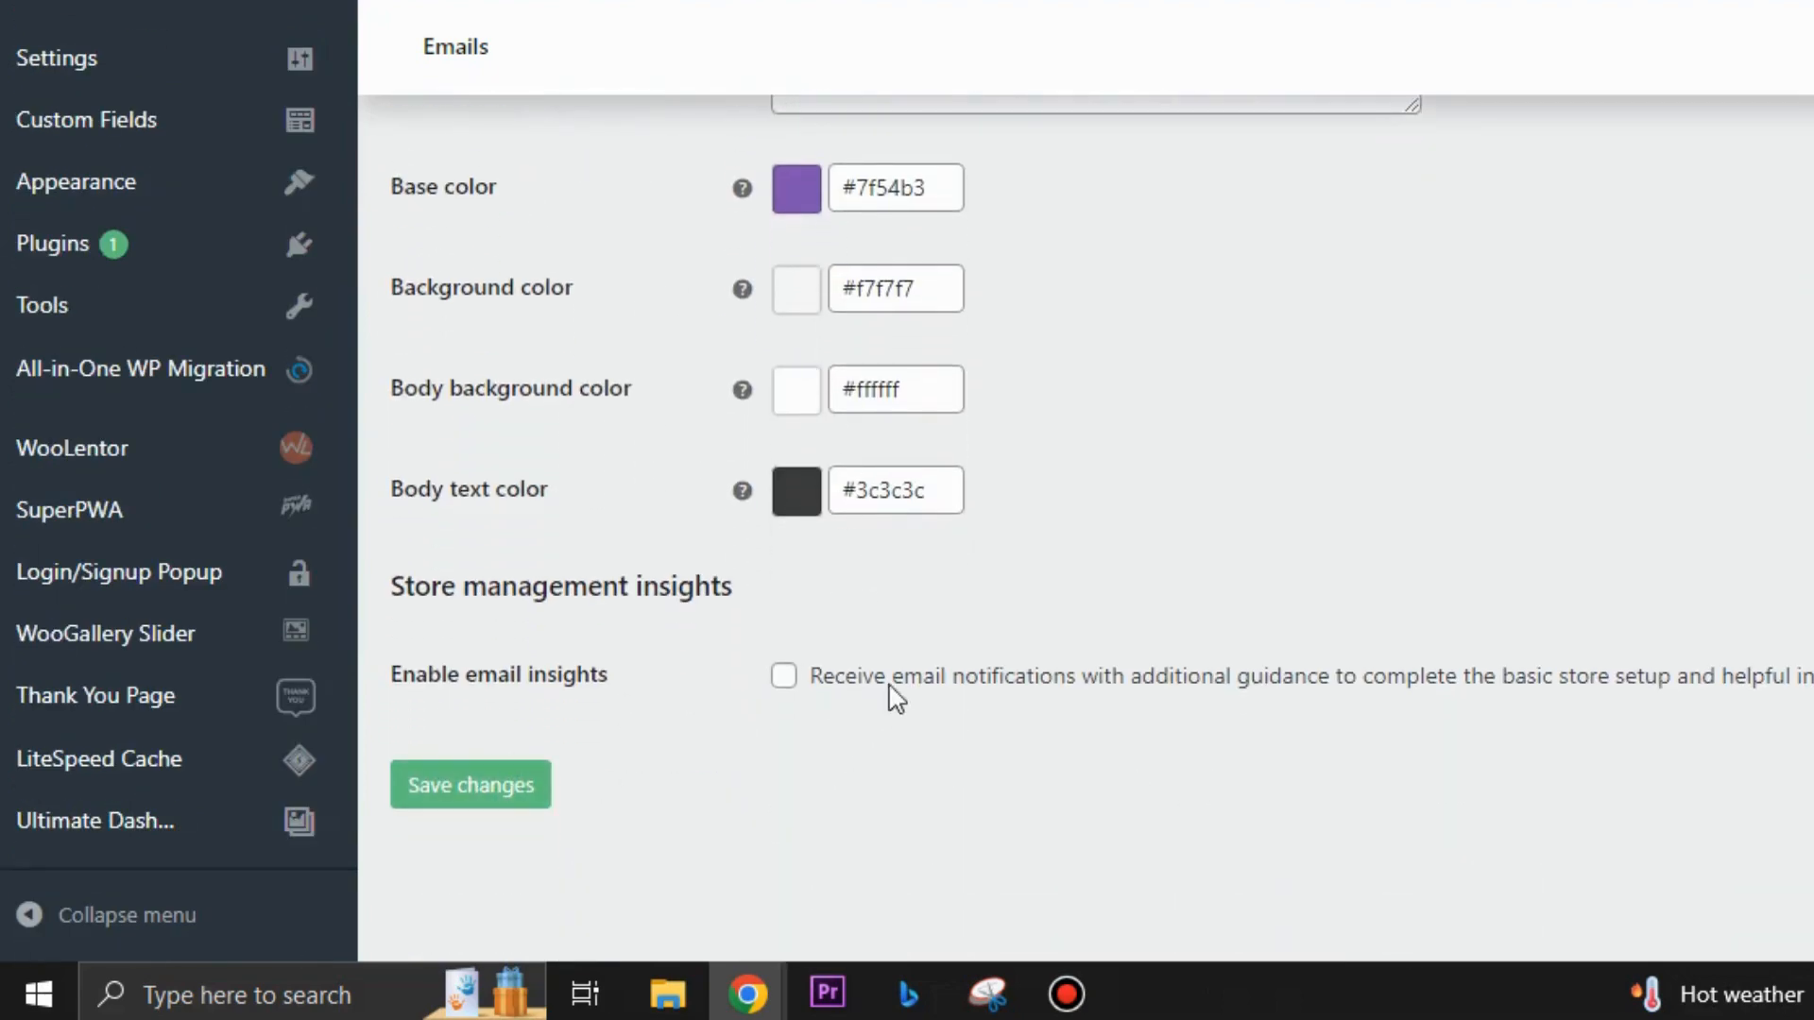
{"action": "scroll", "coordinate": [1024, 628], "scroll_direction": "up", "scroll_amount": 5}
{"action": "scroll", "coordinate": [648, 417], "scroll_direction": "down", "scroll_amount": 3}
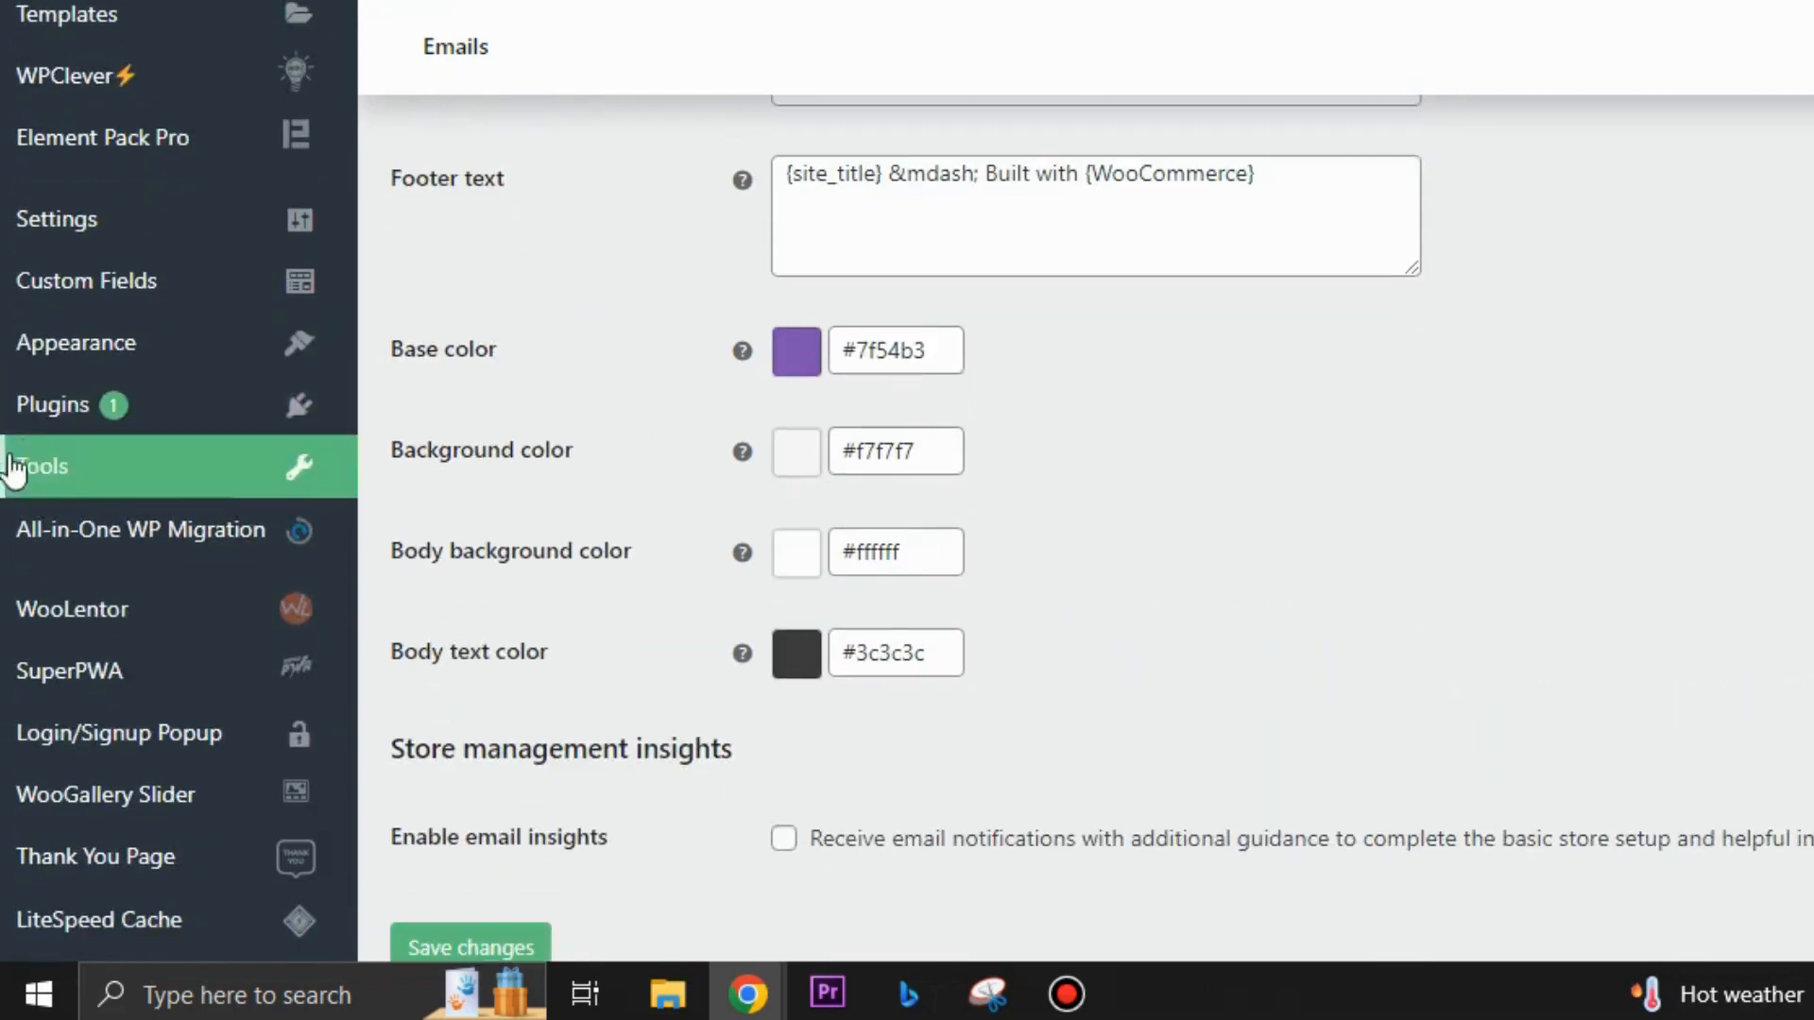
- Open the WooCommerce Home page and review its store setup tasks, next things to do and inbox
{"action": "mouse_move", "coordinate": [123, 342]}
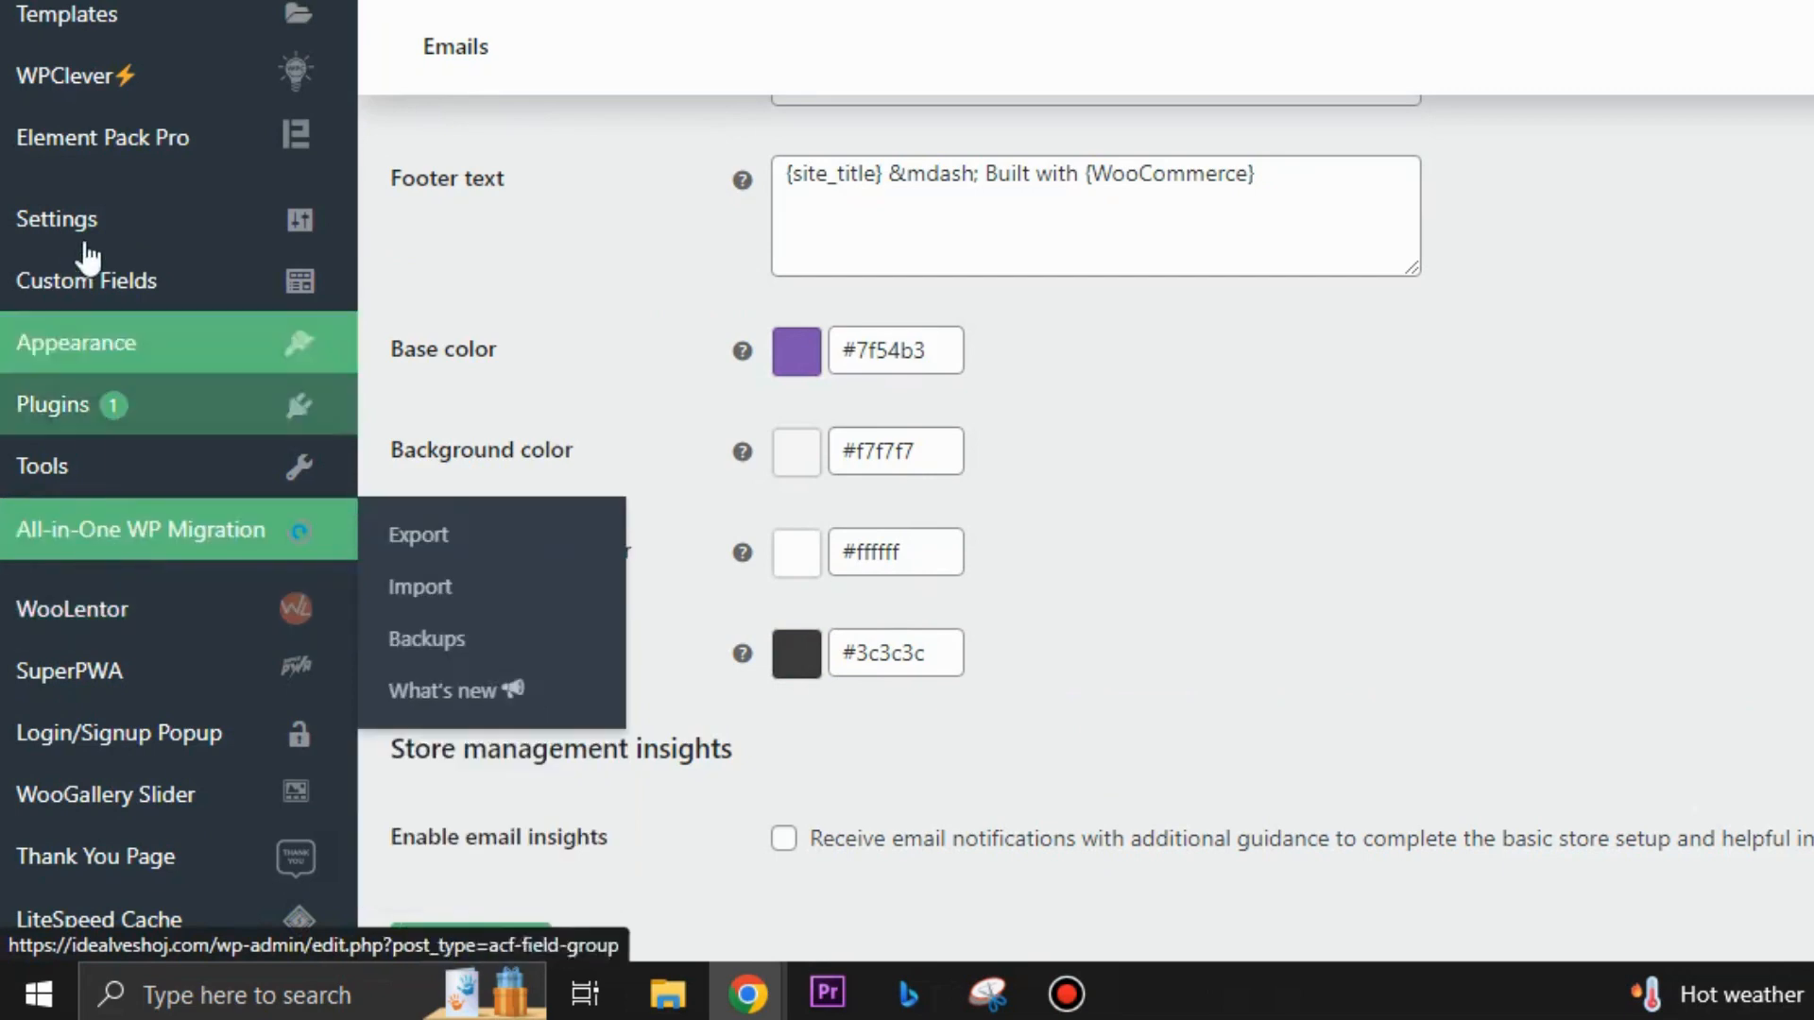
{"action": "scroll", "coordinate": [83, 244], "scroll_direction": "up", "scroll_amount": 4}
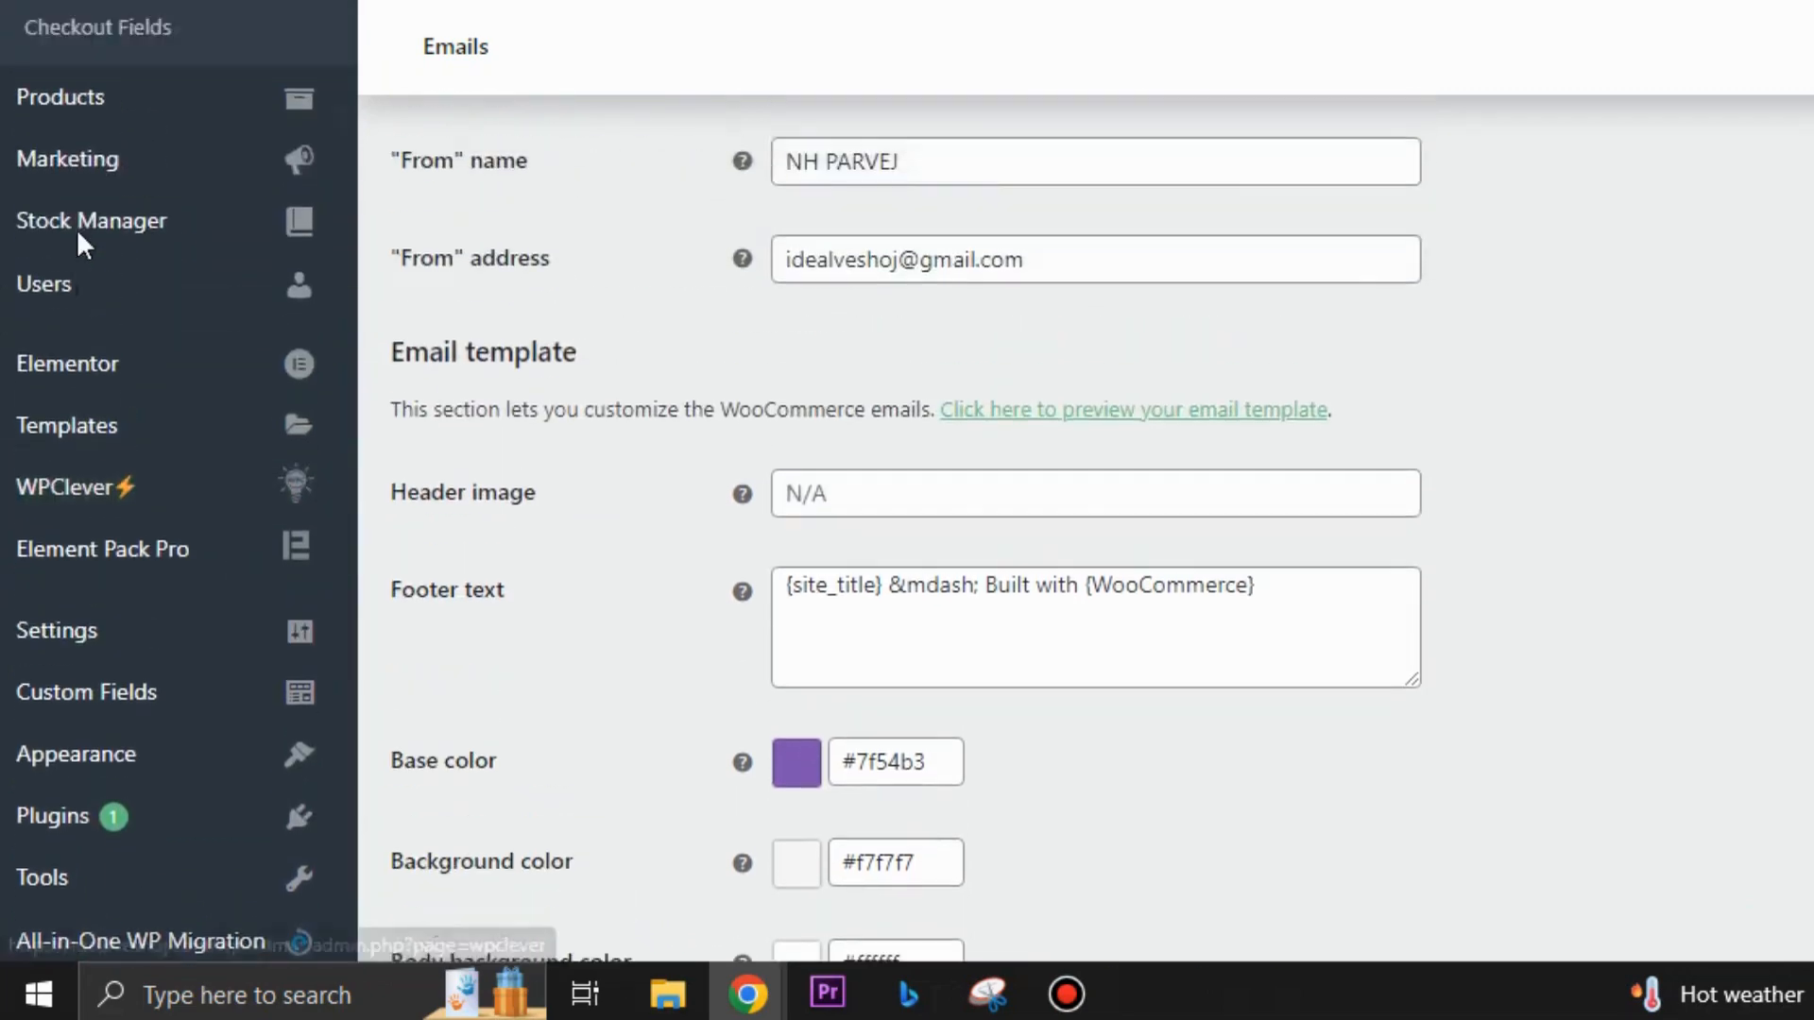
{"action": "scroll", "coordinate": [76, 228], "scroll_direction": "up", "scroll_amount": 2}
{"action": "scroll", "coordinate": [40, 324], "scroll_direction": "up", "scroll_amount": 3}
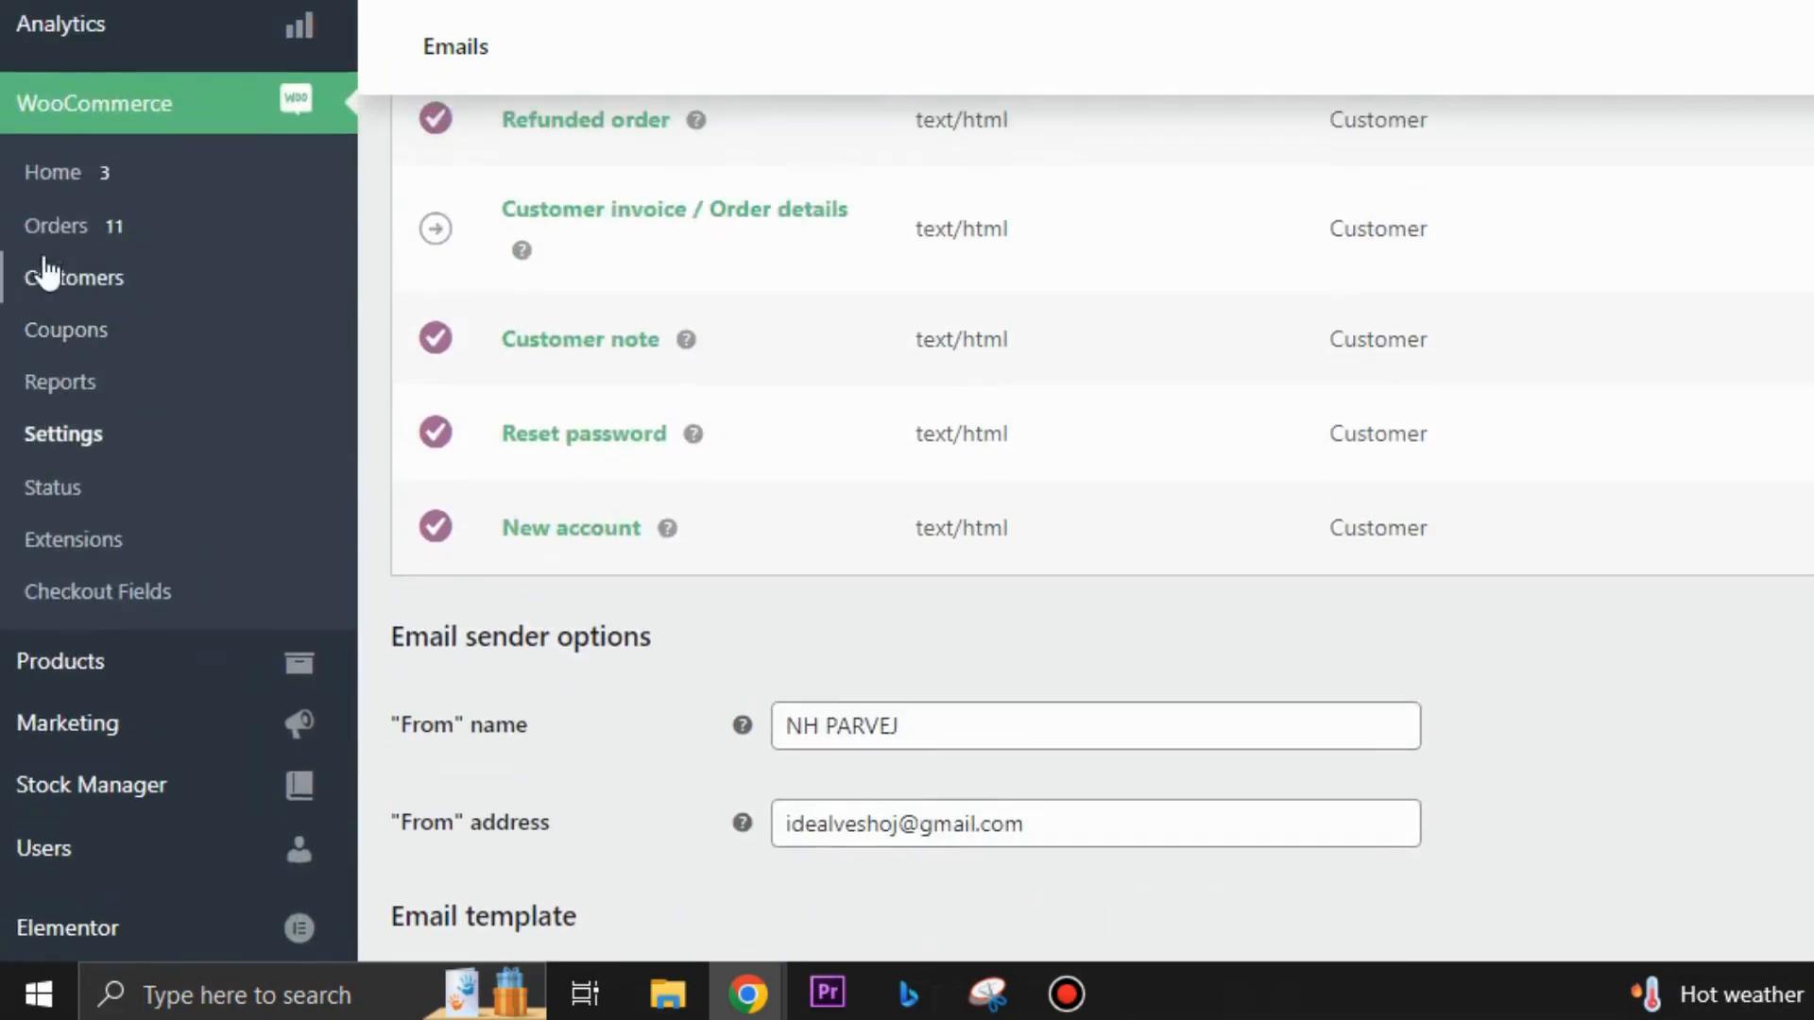
{"action": "left_click", "coordinate": [101, 121]}
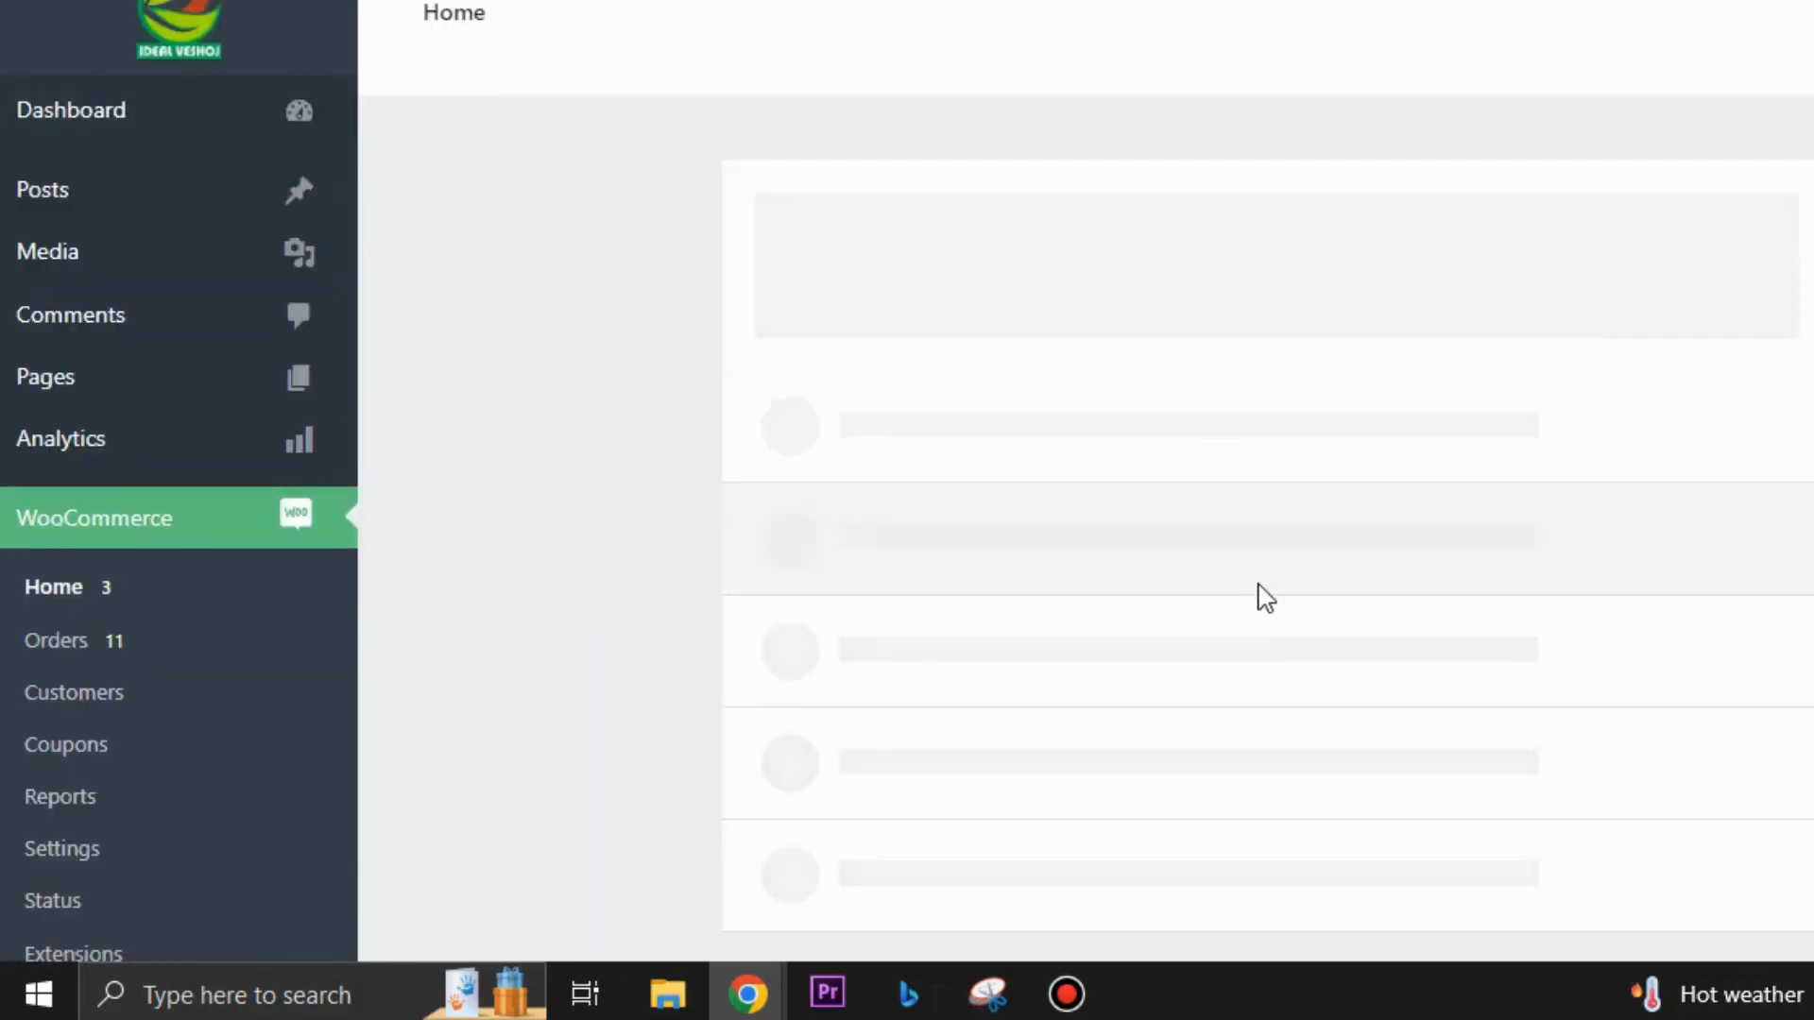
{"action": "scroll", "coordinate": [1259, 595], "scroll_direction": "down", "scroll_amount": 6}
{"action": "scroll", "coordinate": [1307, 588], "scroll_direction": "down", "scroll_amount": 15}
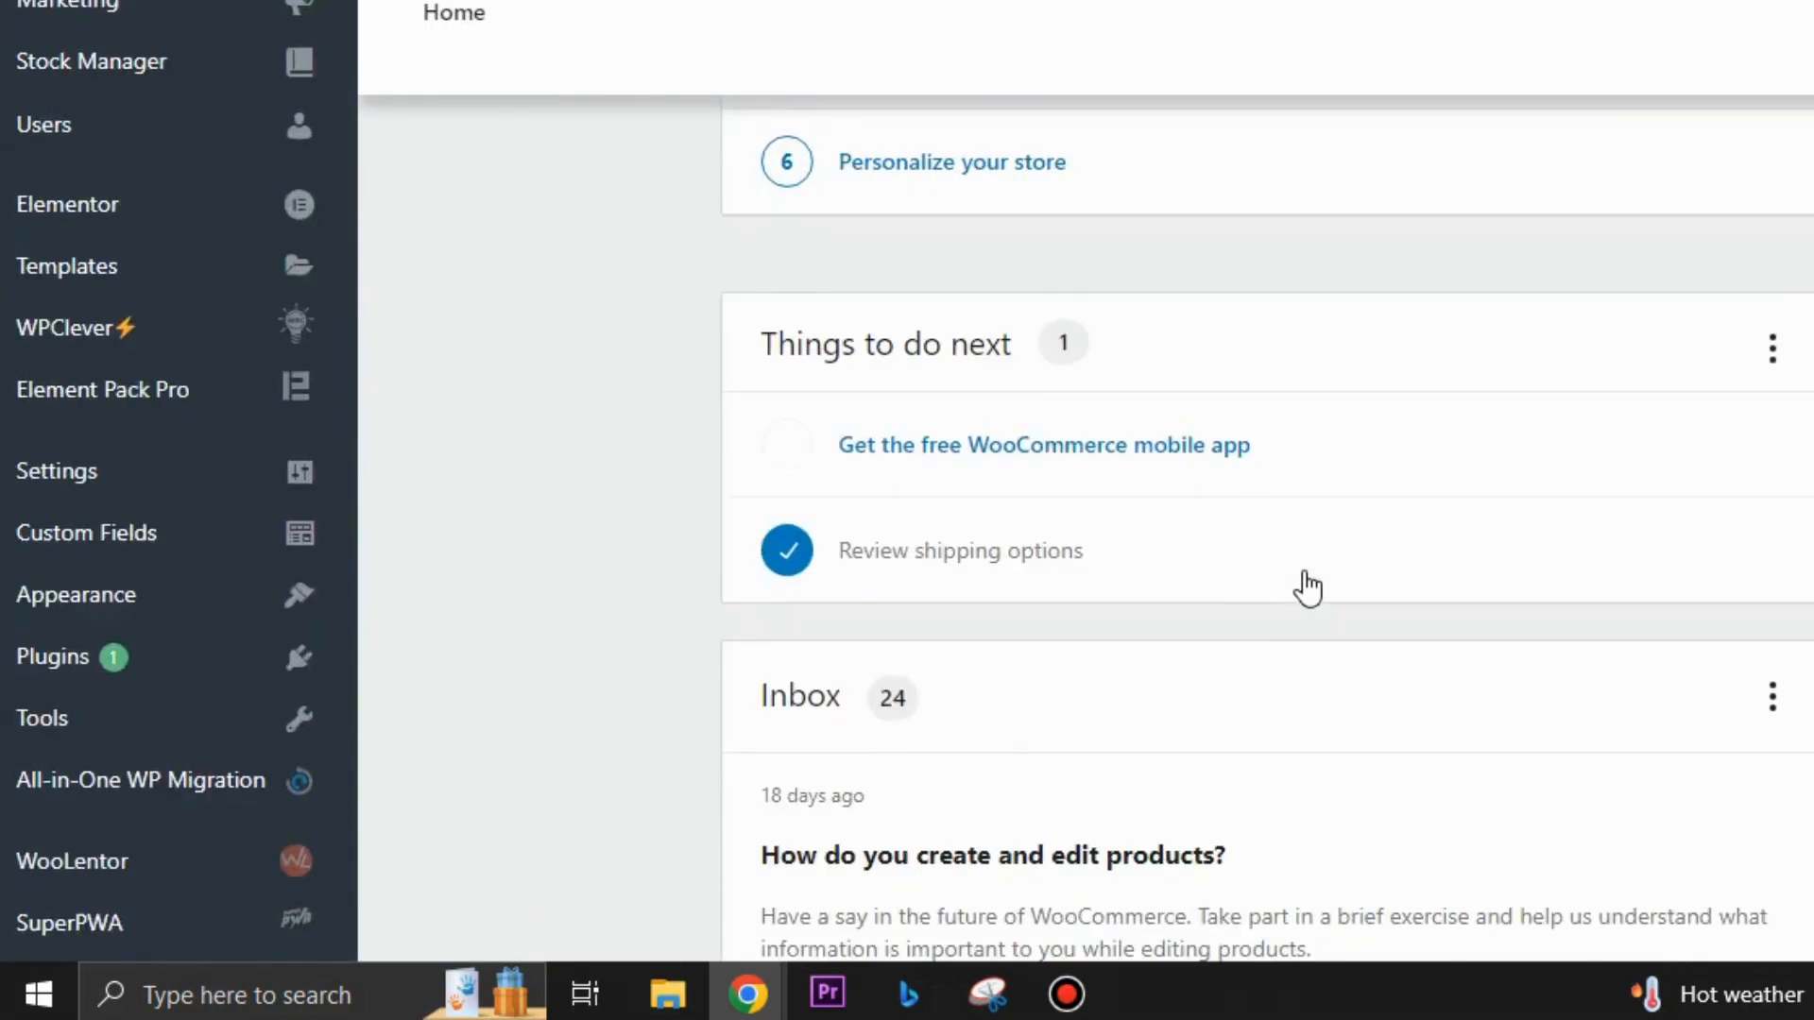
{"action": "scroll", "coordinate": [1307, 588], "scroll_direction": "up", "scroll_amount": 10}
{"action": "scroll", "coordinate": [1308, 588], "scroll_direction": "up", "scroll_amount": 5}
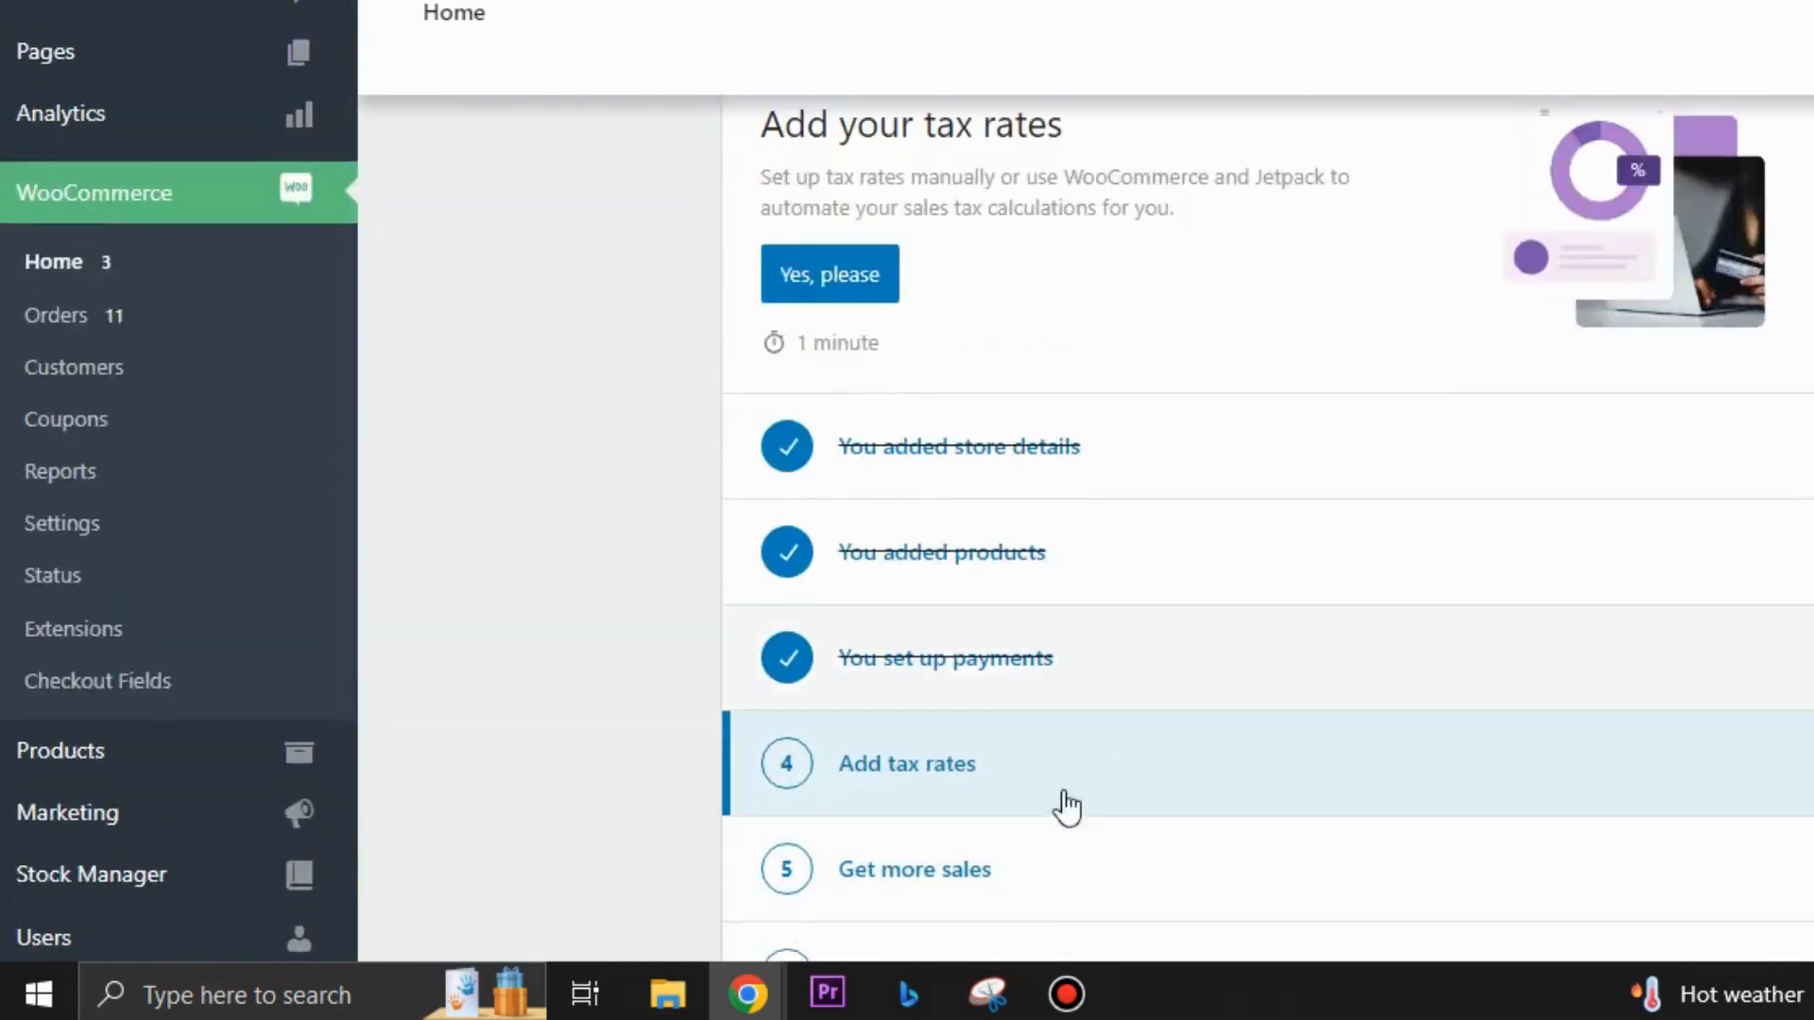